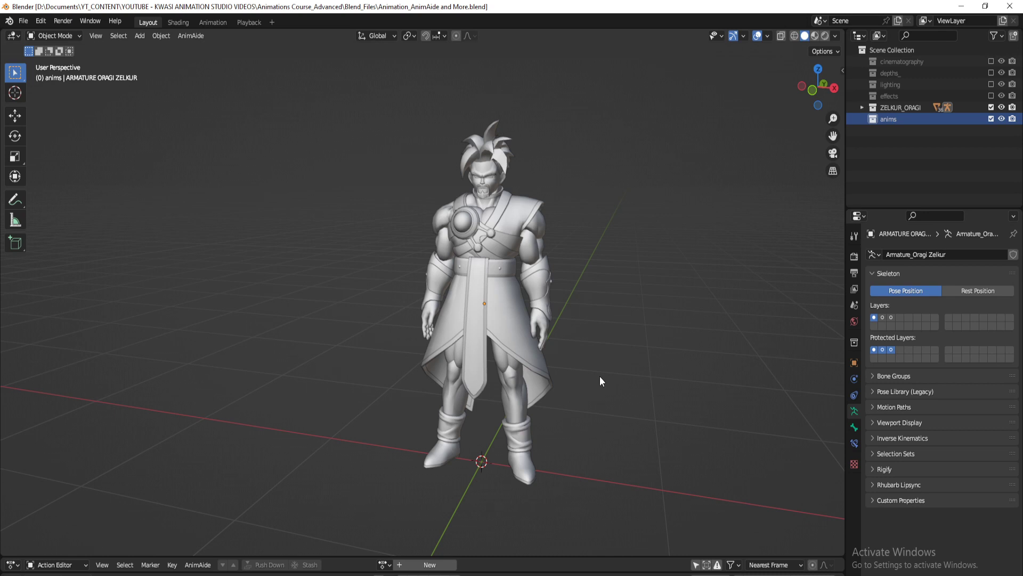
# Display the armature bones in the viewport, with the character's armature selected, and save the file
pyautogui.click(768, 36)
pyautogui.click(767, 161)
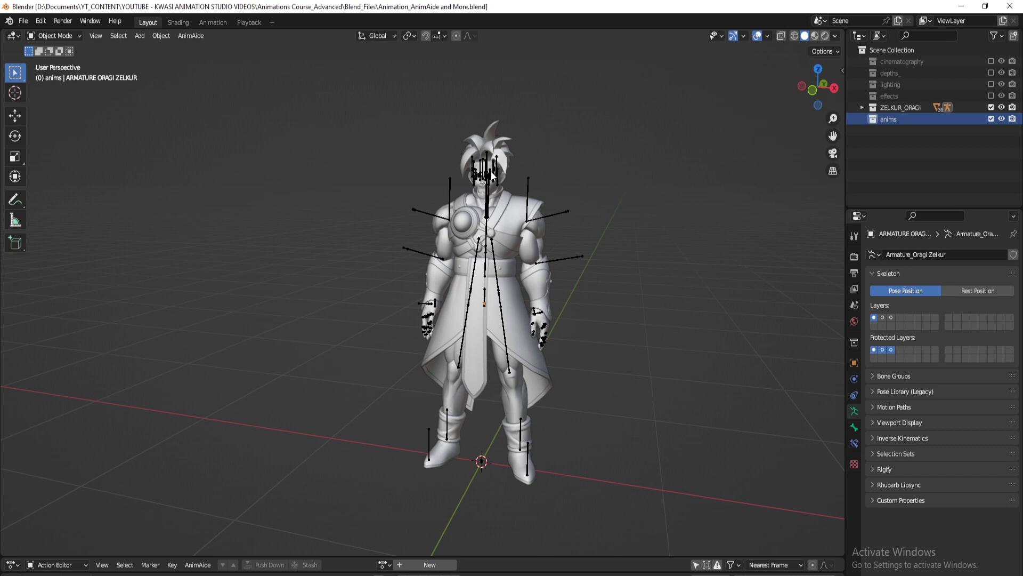
pyautogui.click(493, 175)
pyautogui.hotkey('ctrl', 's')
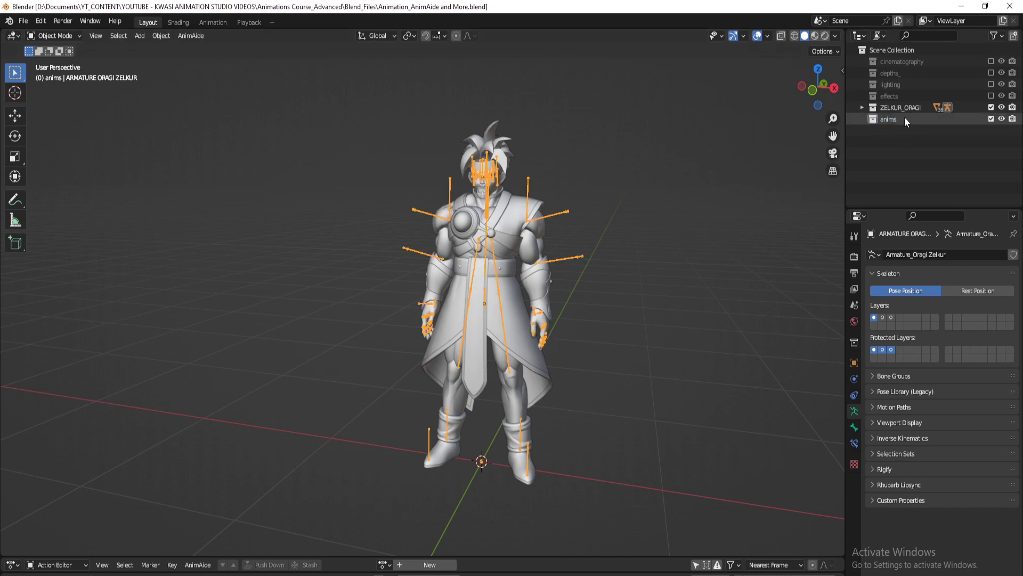
# Make the anims collection active and start an FBX import
pyautogui.click(891, 119)
pyautogui.click(23, 20)
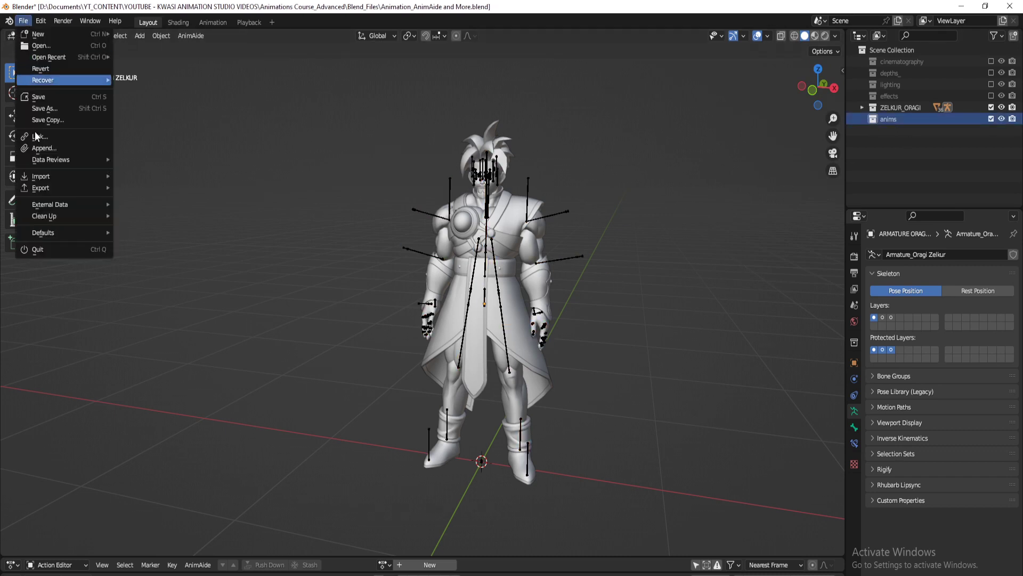
pyautogui.moveTo(56, 215)
pyautogui.moveTo(54, 176)
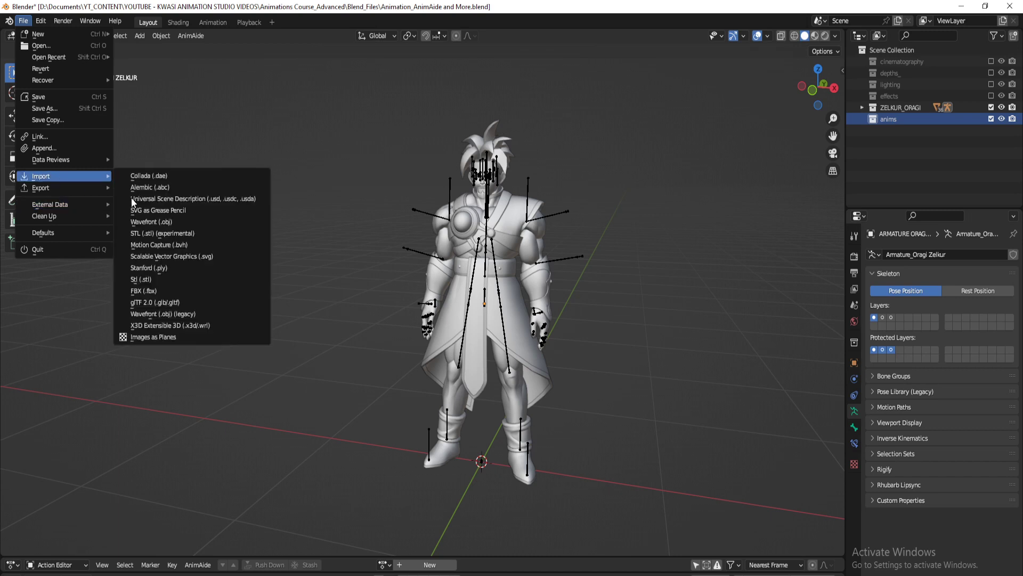
pyautogui.click(164, 297)
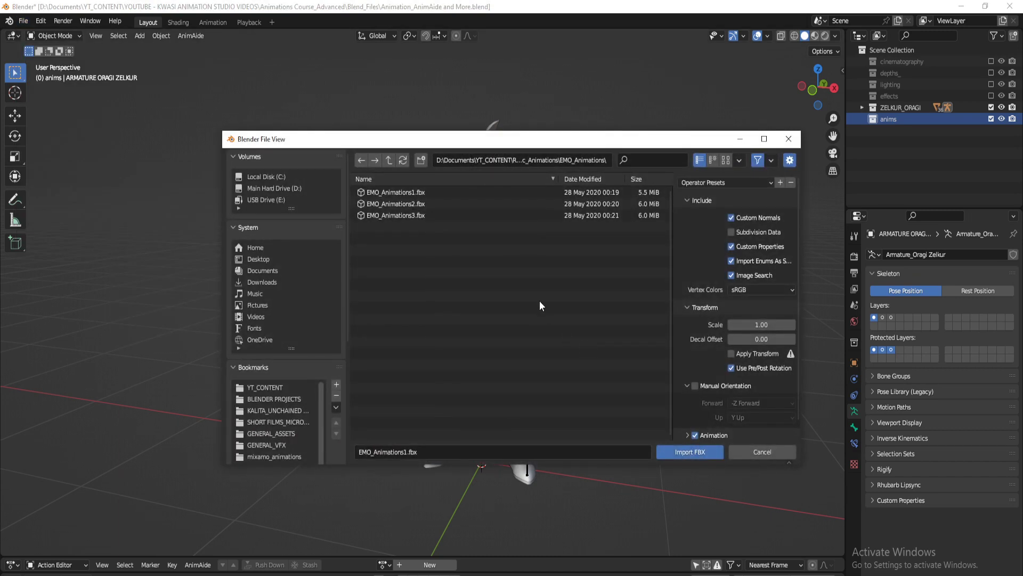
# Look through the FBX animation files of the CMN_Common_Male_Female folder in Basic_Animations
pyautogui.click(390, 160)
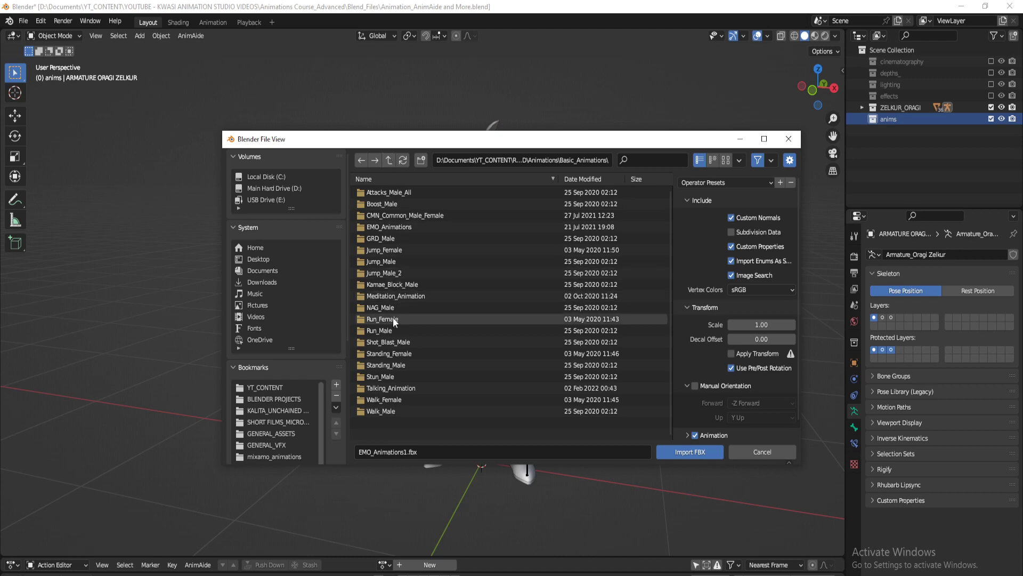
pyautogui.doubleClick(390, 216)
pyautogui.doubleClick(388, 202)
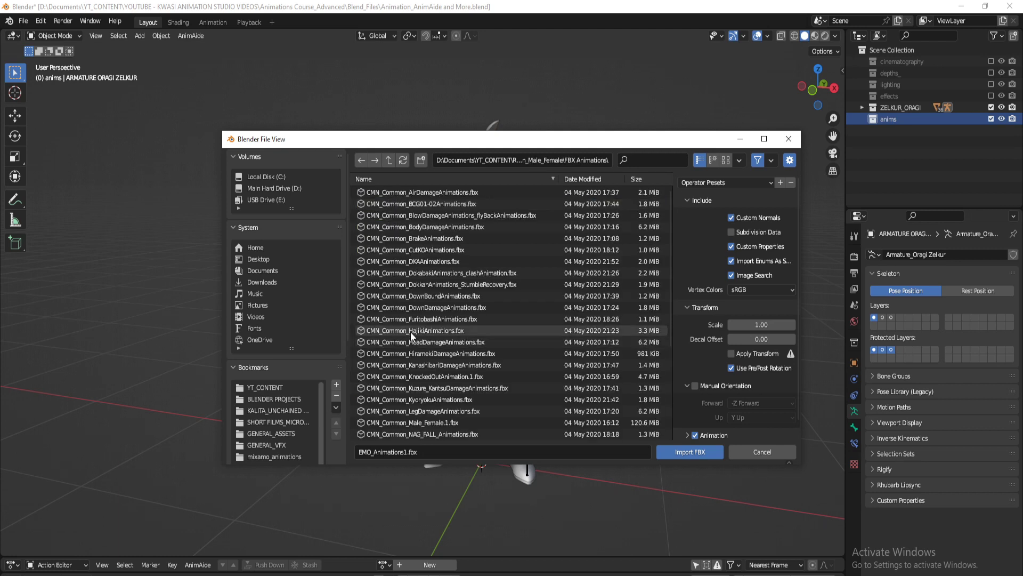
pyautogui.click(388, 160)
pyautogui.click(388, 160)
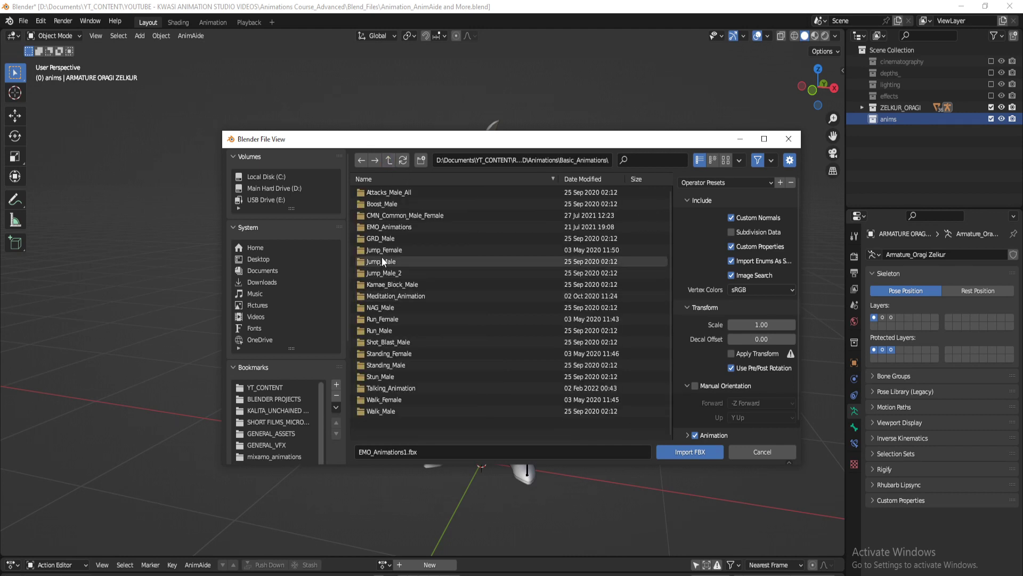
# Examine the Supers_Animations and Ultra_Instinct_Attacks folders inside Advanced_Animations
pyautogui.click(394, 160)
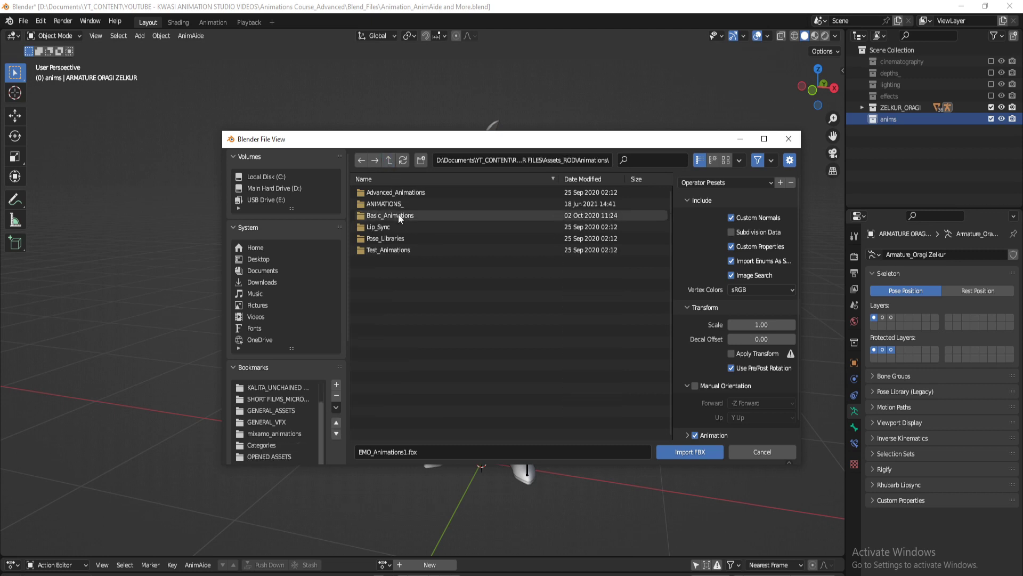
pyautogui.doubleClick(391, 210)
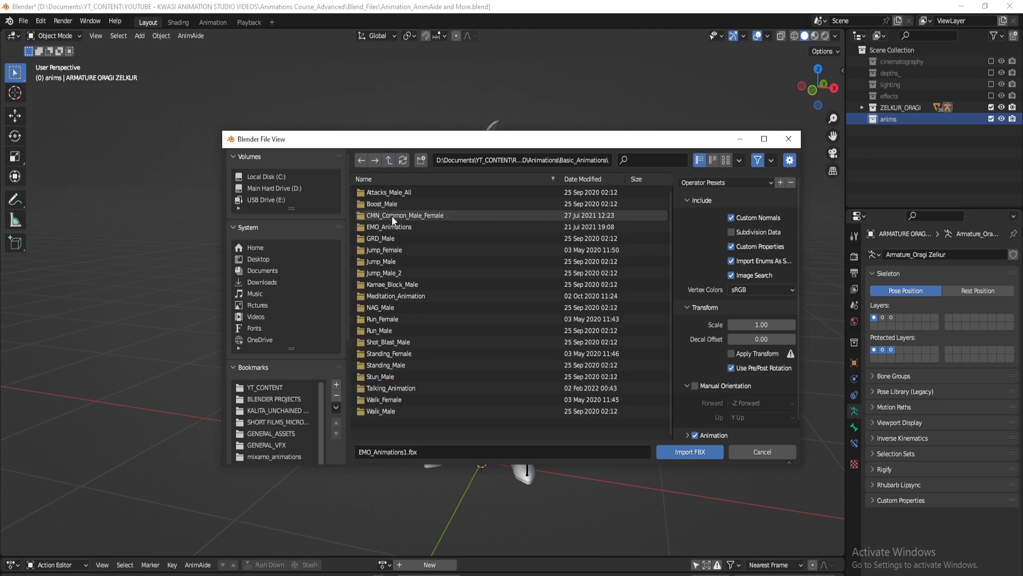
pyautogui.click(389, 160)
pyautogui.doubleClick(388, 192)
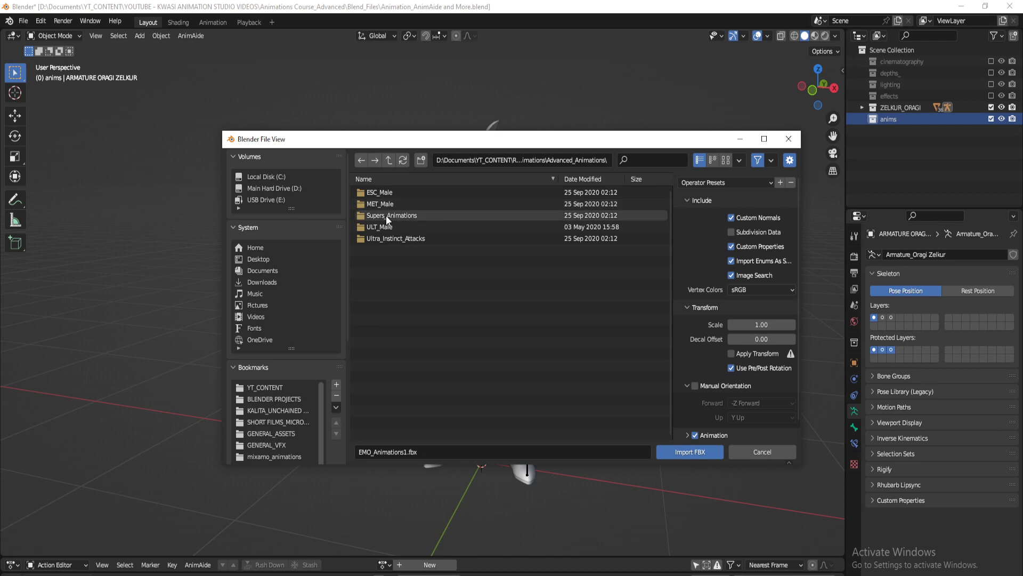
pyautogui.doubleClick(385, 215)
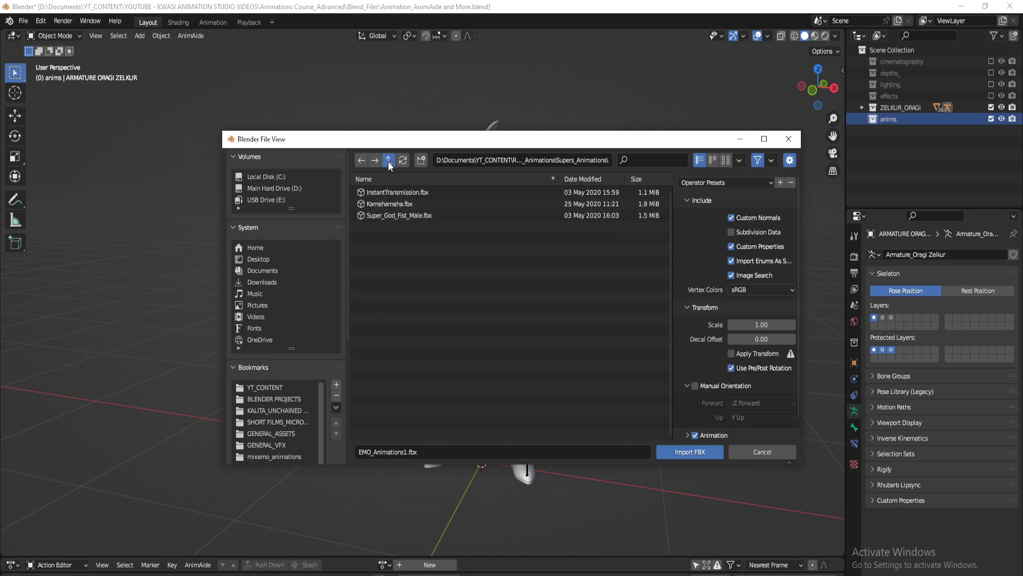
pyautogui.click(389, 161)
pyautogui.click(387, 238)
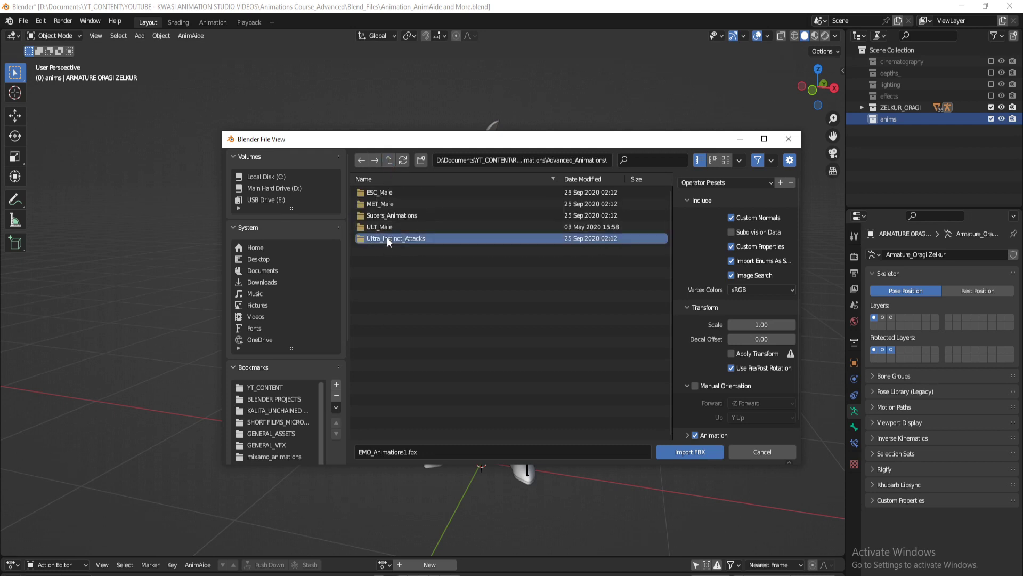
pyautogui.doubleClick(386, 238)
pyautogui.click(389, 160)
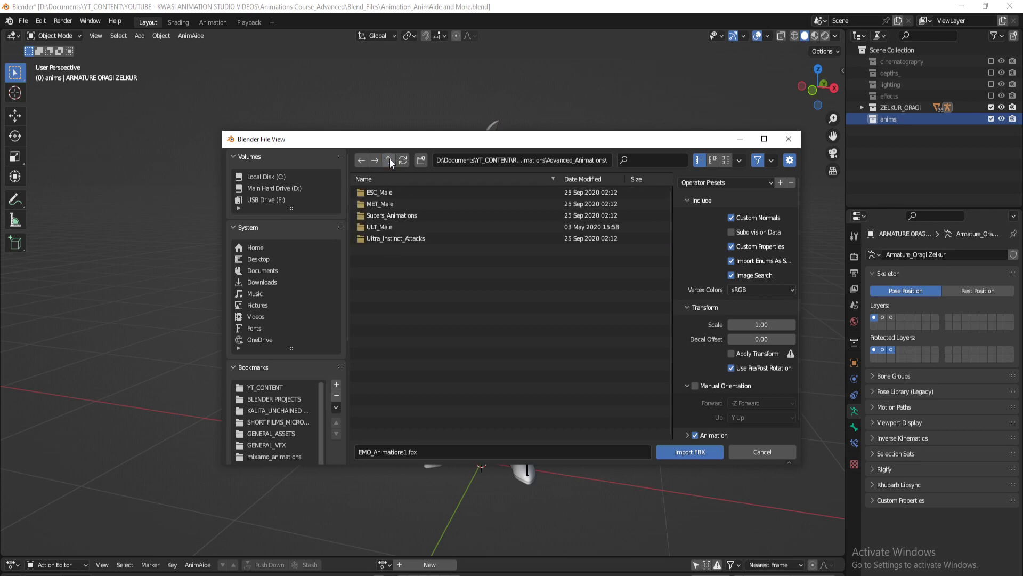
# Check which attack animation files the Attacks_Male_All folder in Basic_Animations contains
pyautogui.click(389, 160)
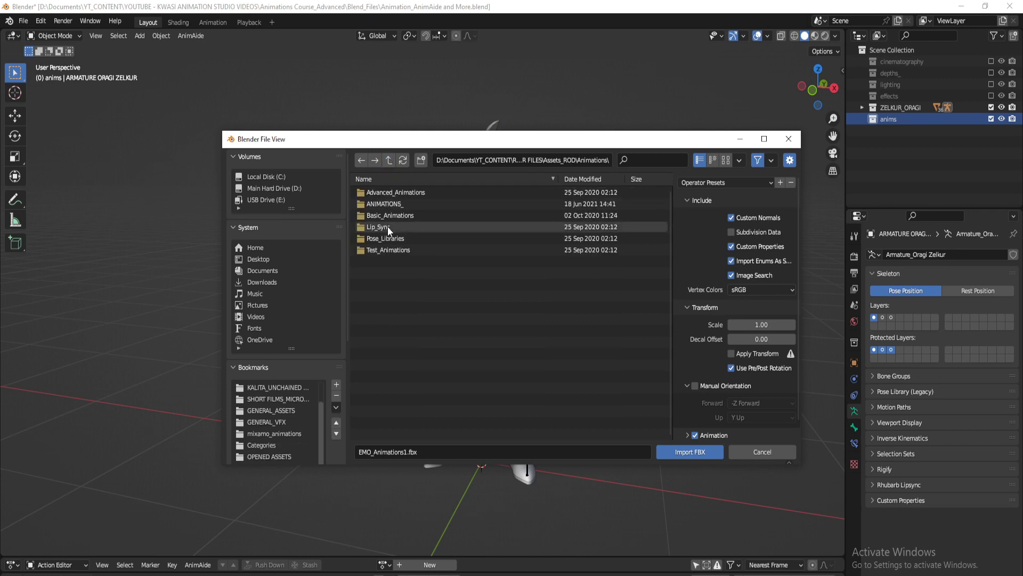
pyautogui.doubleClick(388, 215)
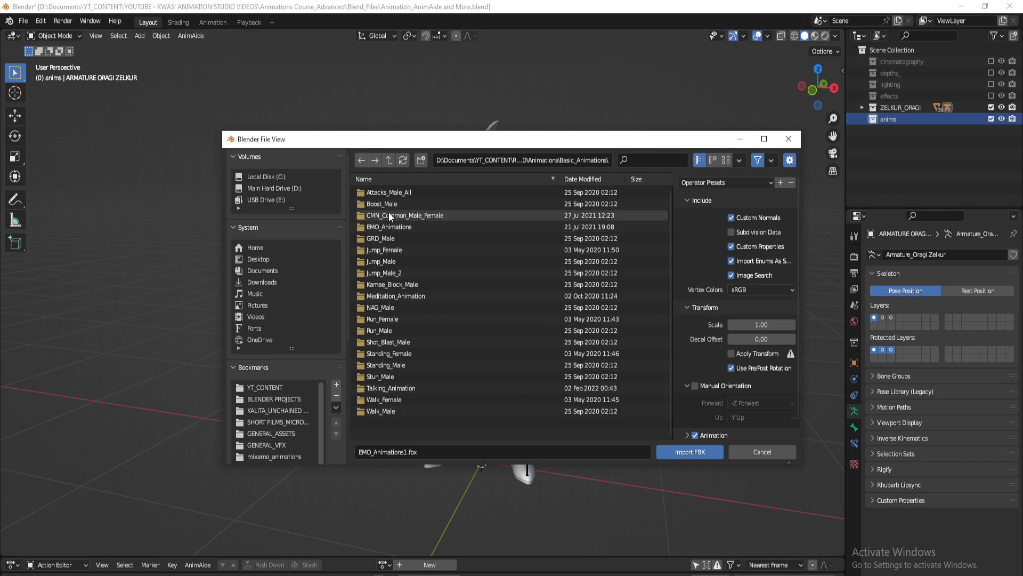
pyautogui.doubleClick(389, 194)
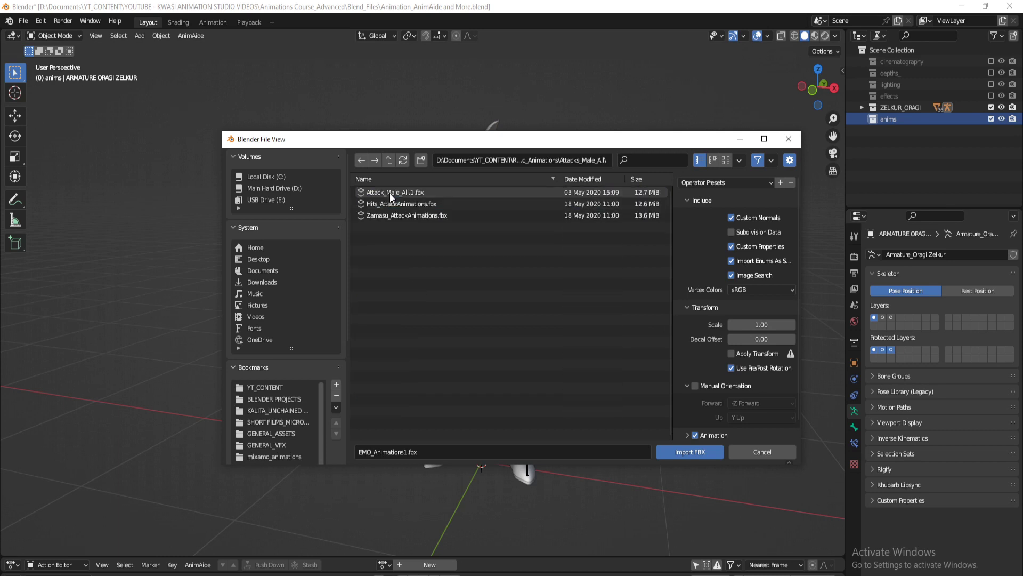
pyautogui.click(388, 160)
pyautogui.click(389, 160)
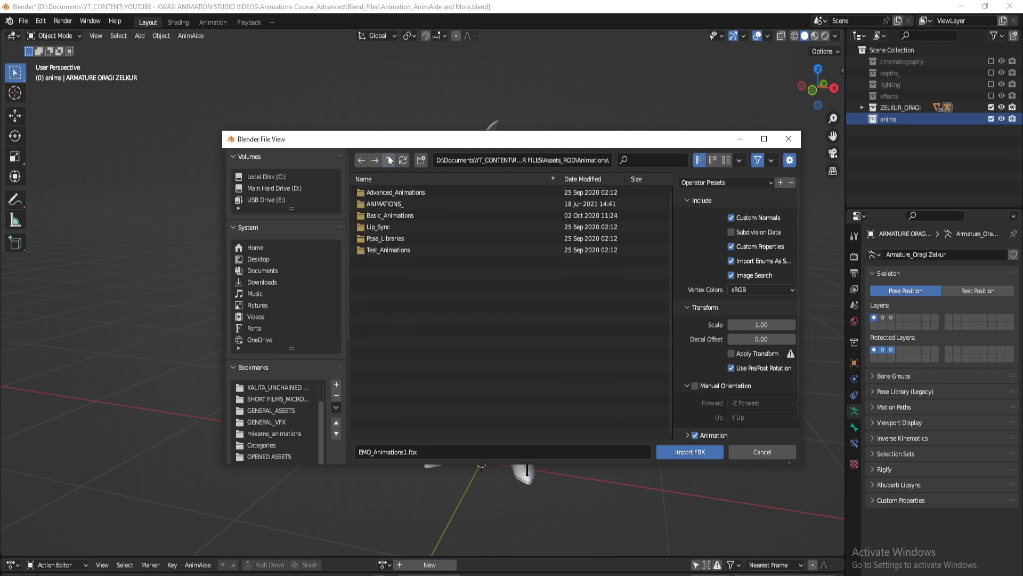
# Go up to the ROD folder and open CHARACTER_ANIMATIONS inside ANIMATIONS_DEFAULT
pyautogui.click(389, 160)
pyautogui.click(389, 161)
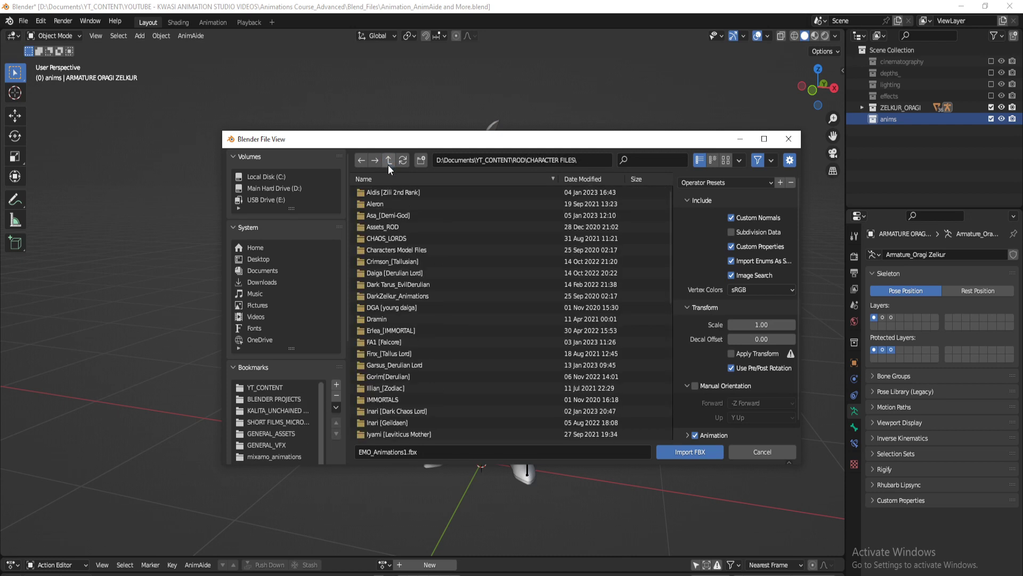
pyautogui.click(388, 161)
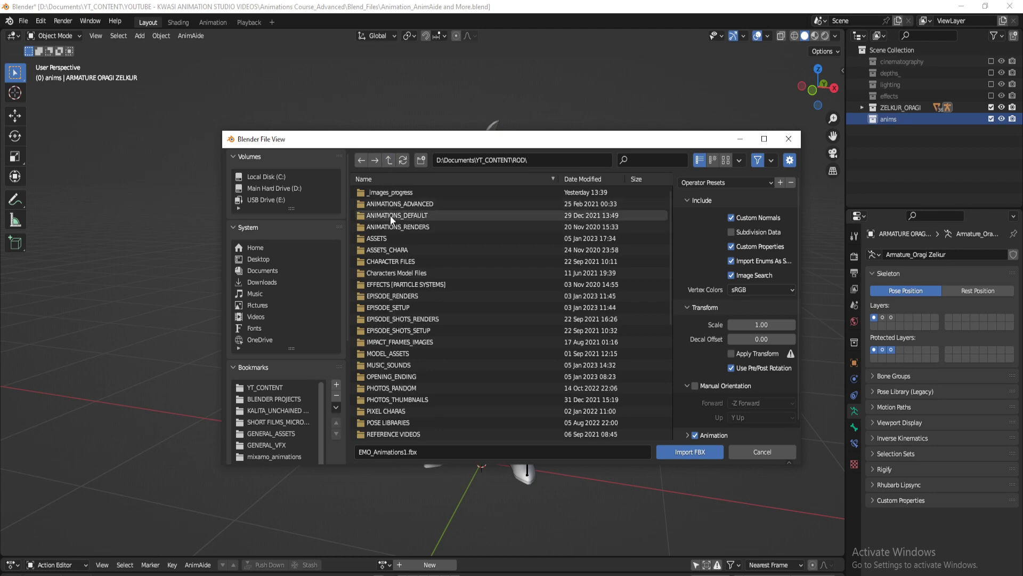
pyautogui.click(390, 215)
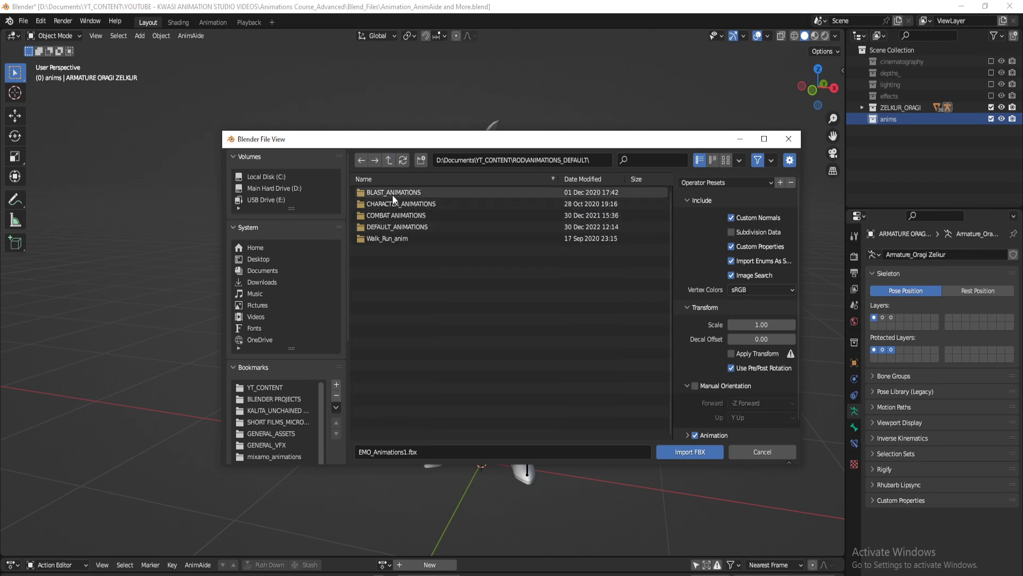
pyautogui.click(387, 202)
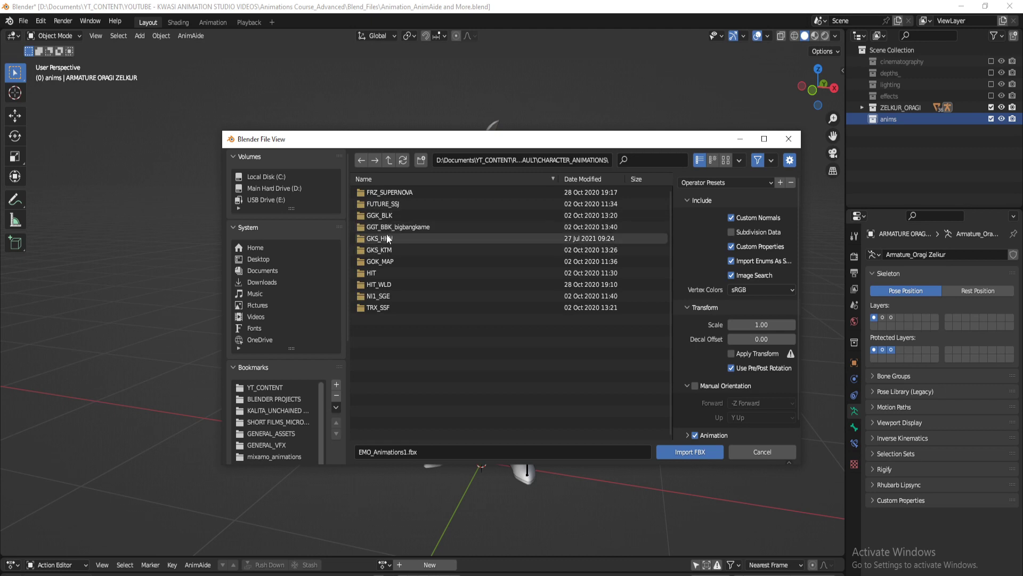
# Check the HIT folder's files, and select NI1_SGE.fbx in the NI1_SGE folder for import
pyautogui.click(378, 271)
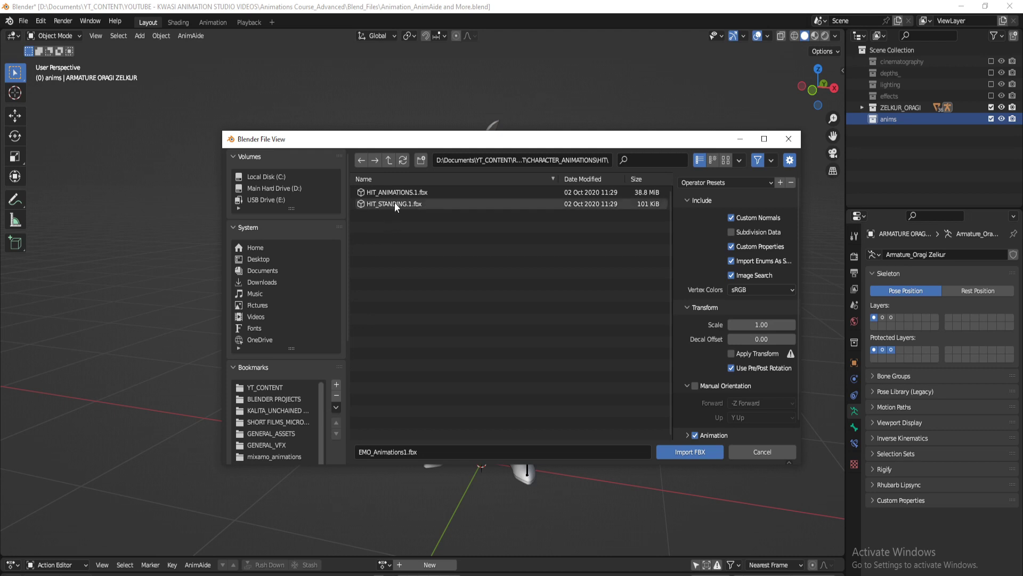
pyautogui.press('BackSpace')
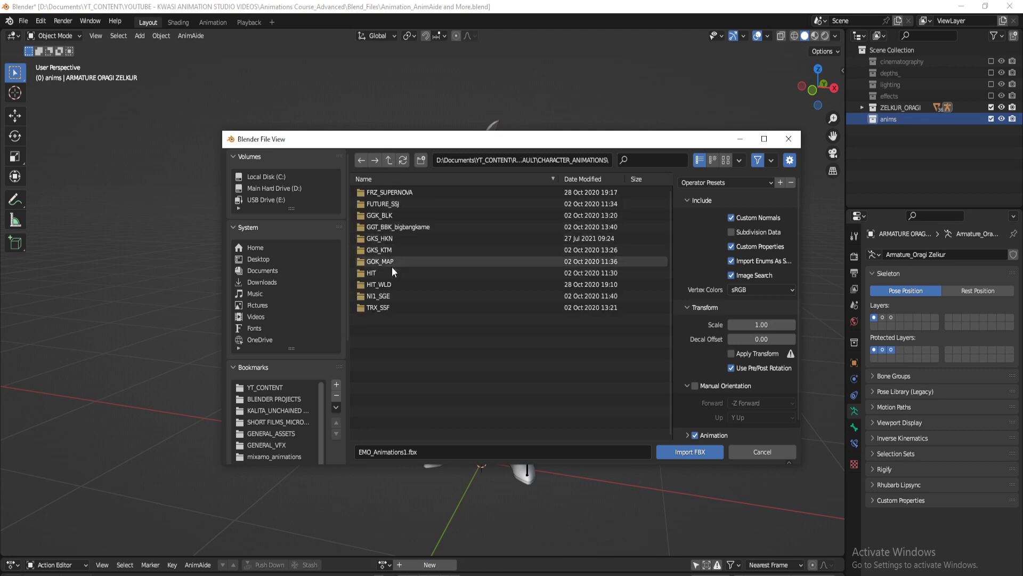
pyautogui.click(384, 296)
pyautogui.click(384, 296)
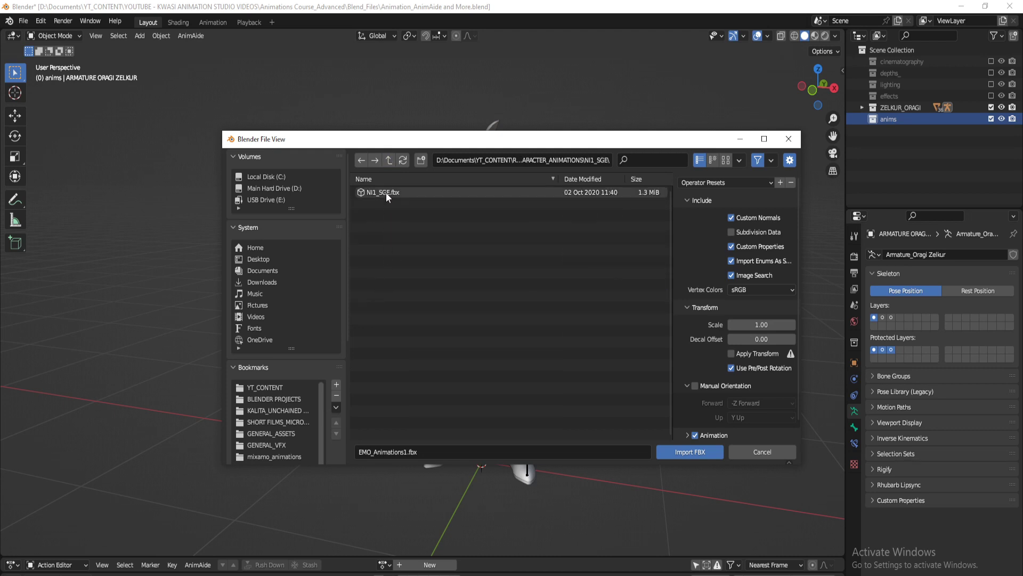
pyautogui.click(386, 193)
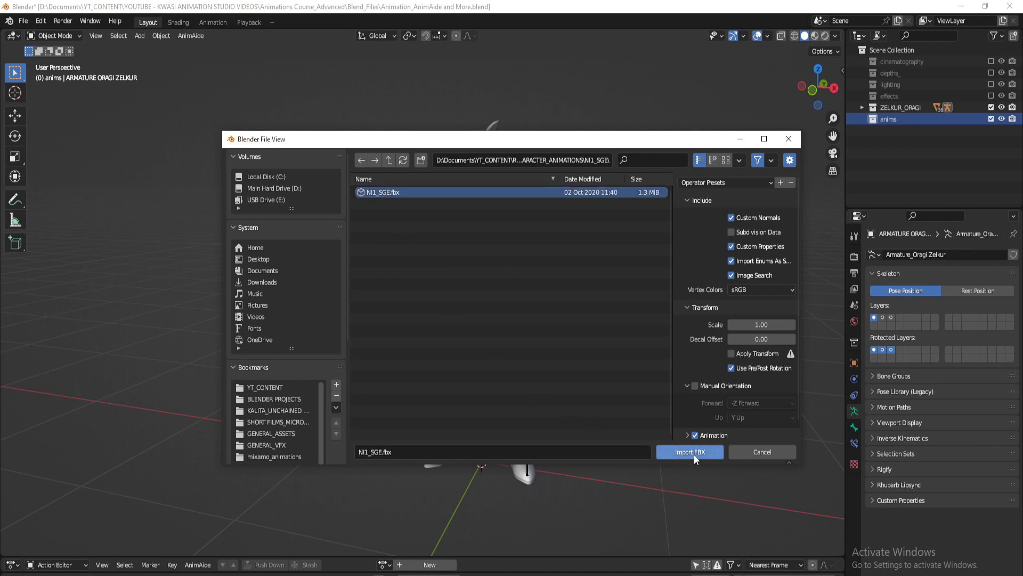
# Enable Manual Orientation and the armature's Automatic Bone Orientation in the FBX import settings
pyautogui.click(723, 183)
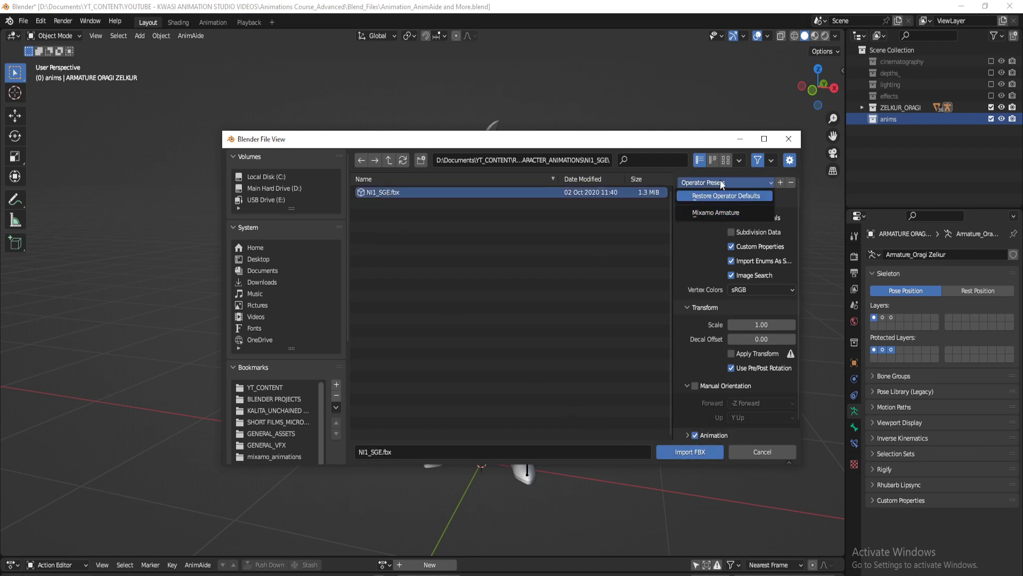
pyautogui.scroll(-1, 694, 368)
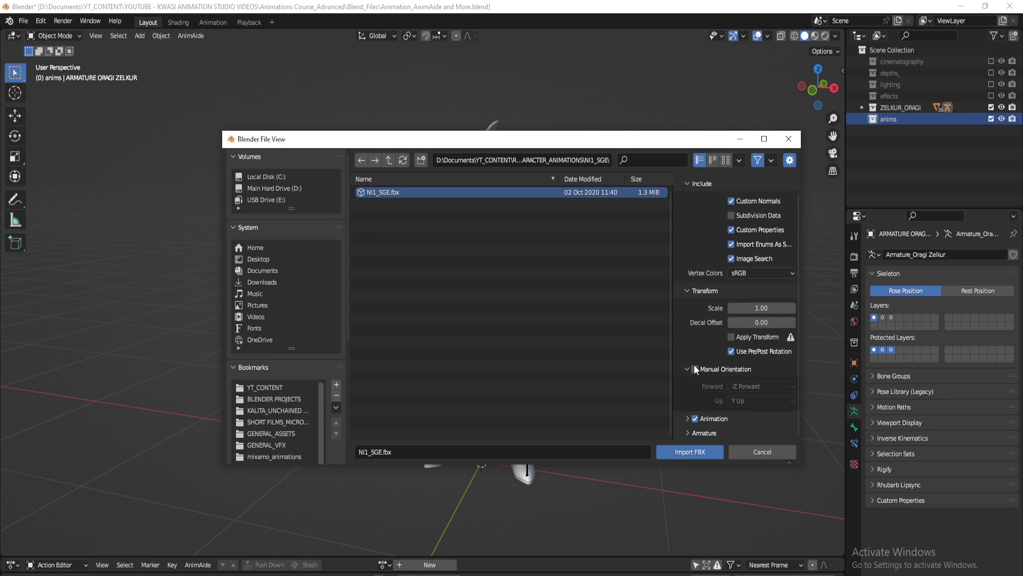
pyautogui.click(695, 369)
pyautogui.click(702, 433)
pyautogui.scroll(-3, 711, 389)
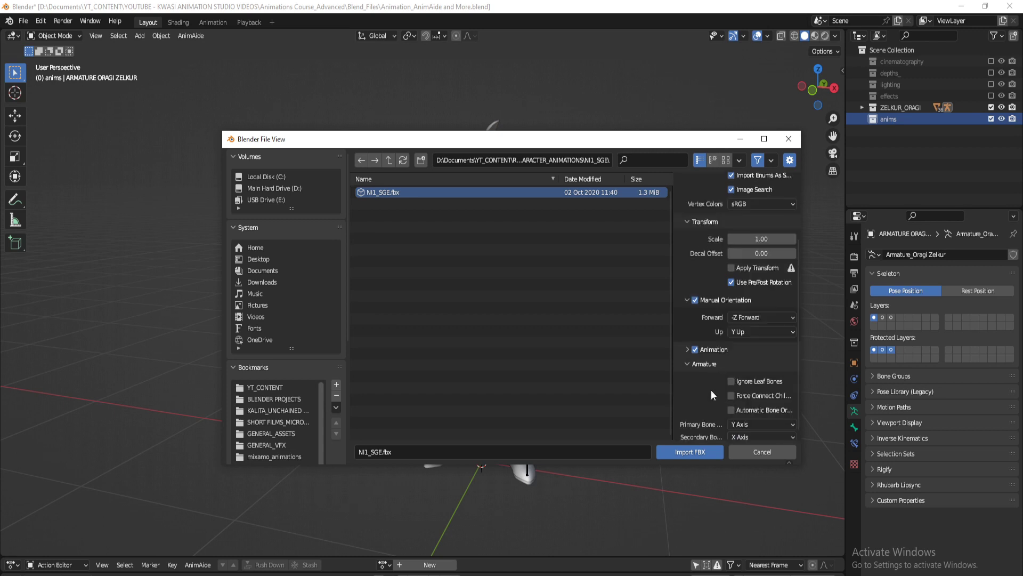
pyautogui.click(731, 410)
# Try importing NI1_SGE.fbx with the forward axis at -Z Forward, inspect the imported armature from the side, and undo the import
pyautogui.click(752, 316)
pyautogui.click(753, 315)
pyautogui.click(693, 453)
pyautogui.moveTo(578, 344); pyautogui.dragTo(603, 333, button='middle')
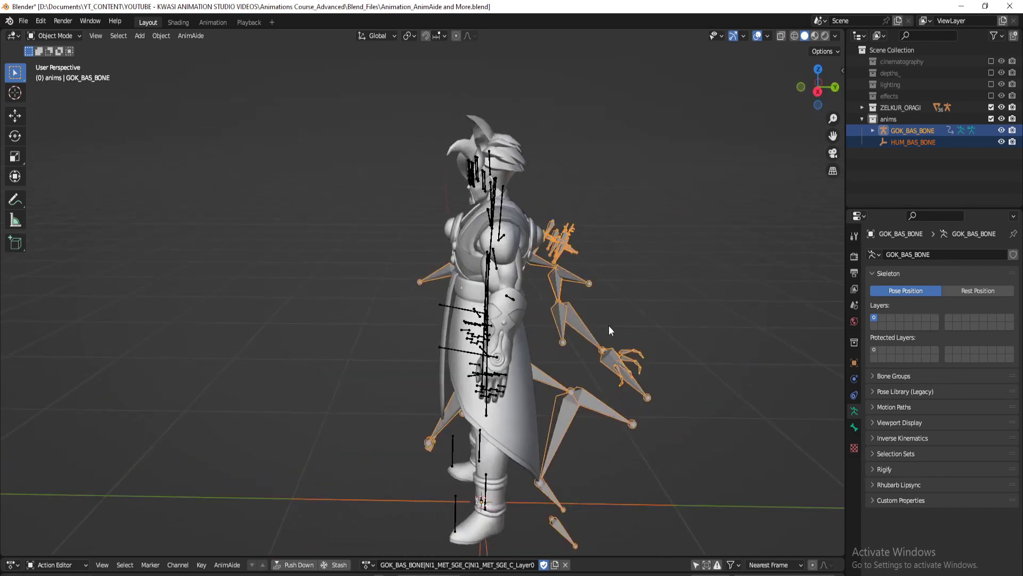
pyautogui.hotkey('ctrl', 'z')
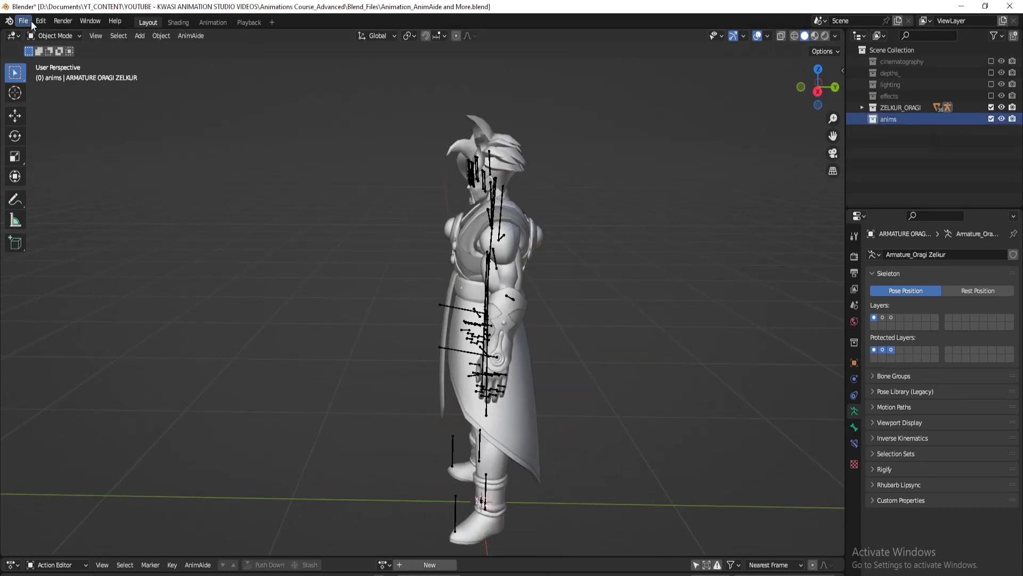
# Start another FBX import into the anims collection and select NI1_SGE.fbx
pyautogui.click(24, 22)
pyautogui.moveTo(66, 174)
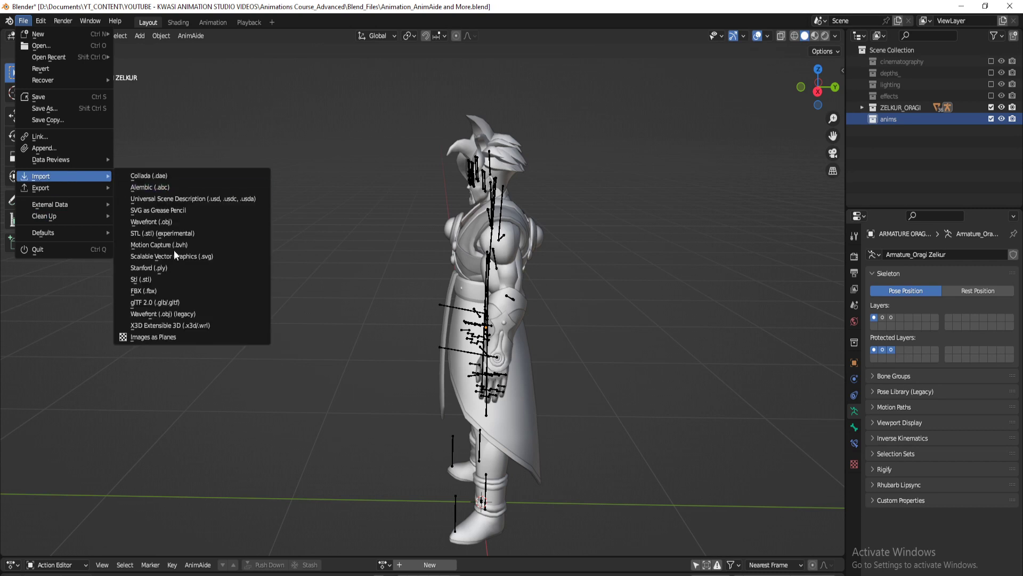
pyautogui.click(178, 291)
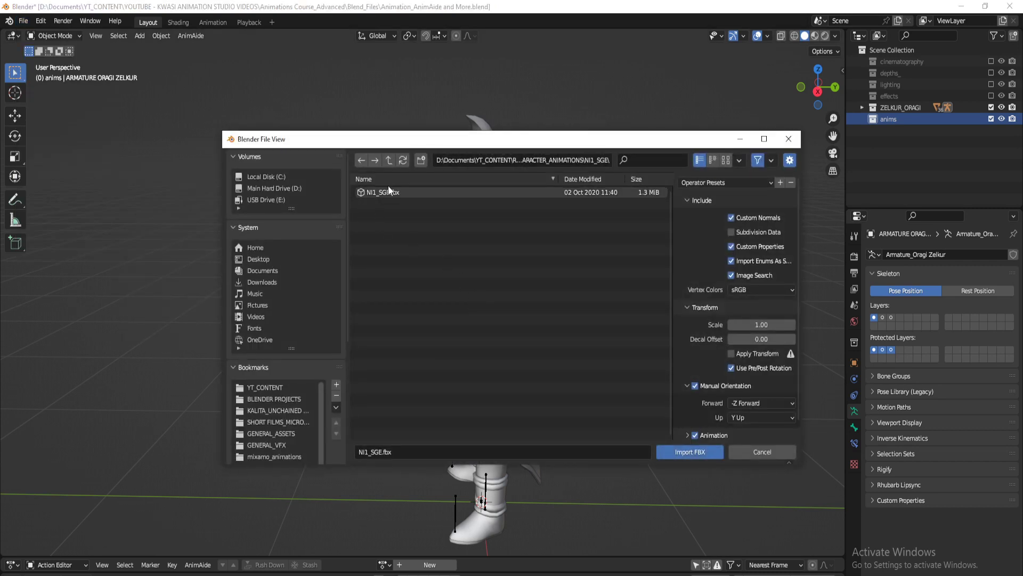
pyautogui.click(386, 192)
# Import NI1_SGE.fbx with the forward axis set to Z Forward, and delete everything imported except the GOK_BAS_BONE armature
pyautogui.scroll(-1, 696, 354)
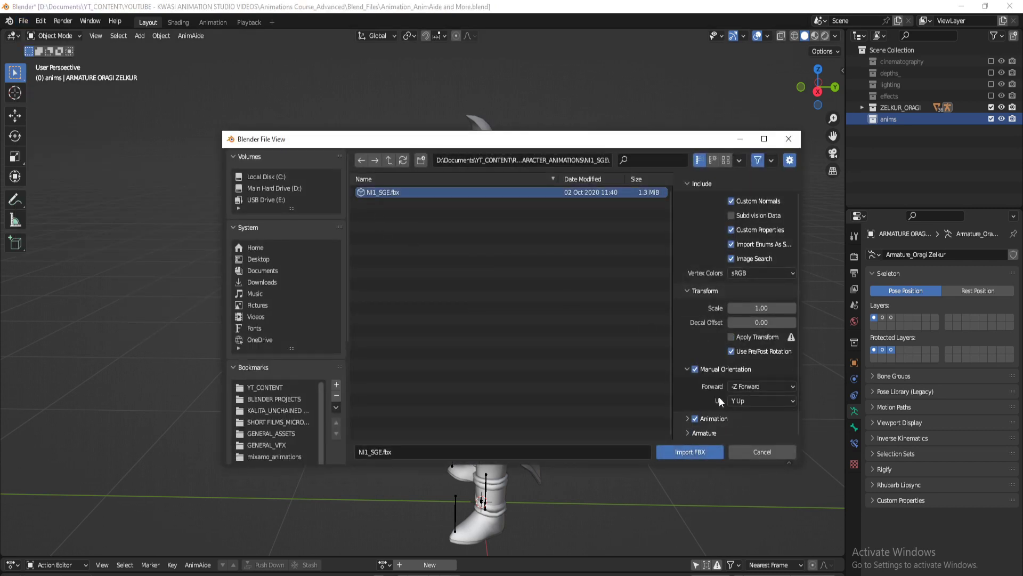
pyautogui.click(752, 387)
pyautogui.click(746, 348)
pyautogui.click(688, 432)
pyautogui.scroll(-3, 696, 367)
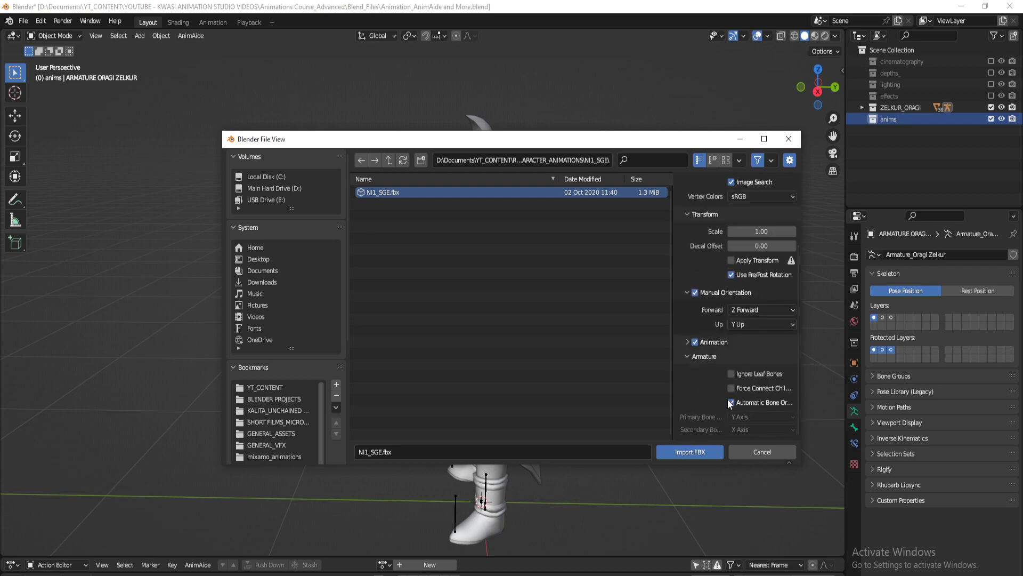
pyautogui.click(704, 454)
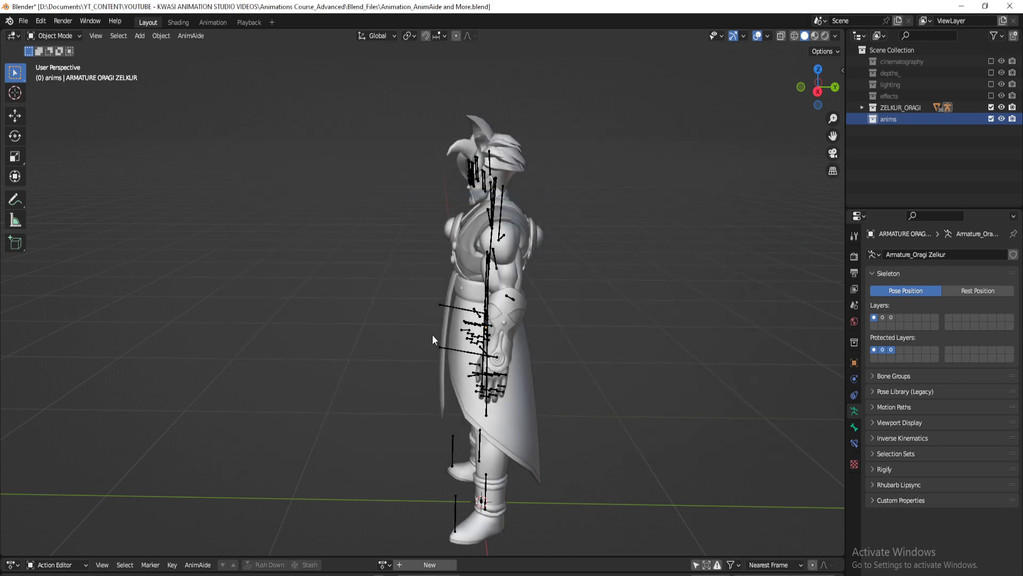
pyautogui.moveTo(389, 338); pyautogui.dragTo(469, 376, button='middle')
pyautogui.keyDown('shift'); pyautogui.click(523, 405); pyautogui.keyUp('shift')
pyautogui.press('Delete')
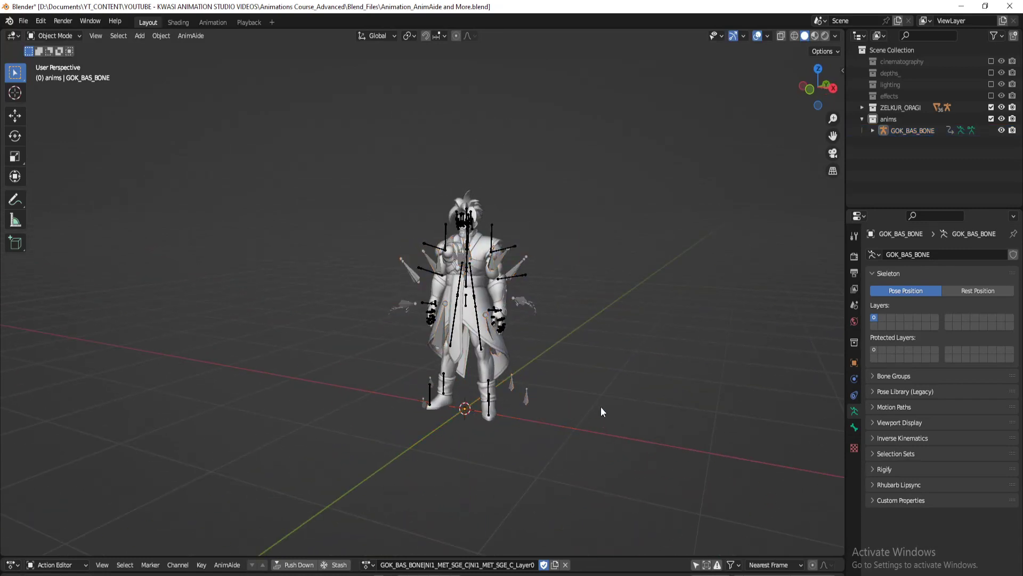
# Move the GOK_BAS_BONE armature along Y to stand in front of the character, and enlarge the Action Editor to show its keyframes
pyautogui.click(512, 260)
pyautogui.moveTo(575, 290); pyautogui.dragTo(534, 398, button='middle')
pyautogui.hotkey('shift', 'space')
pyautogui.press('g')
pyautogui.moveTo(509, 418); pyautogui.dragTo(416, 426)
pyautogui.keyDown('shift'); pyautogui.moveTo(592, 453); pyautogui.dragTo(580, 409, button='middle'); pyautogui.keyUp('shift')
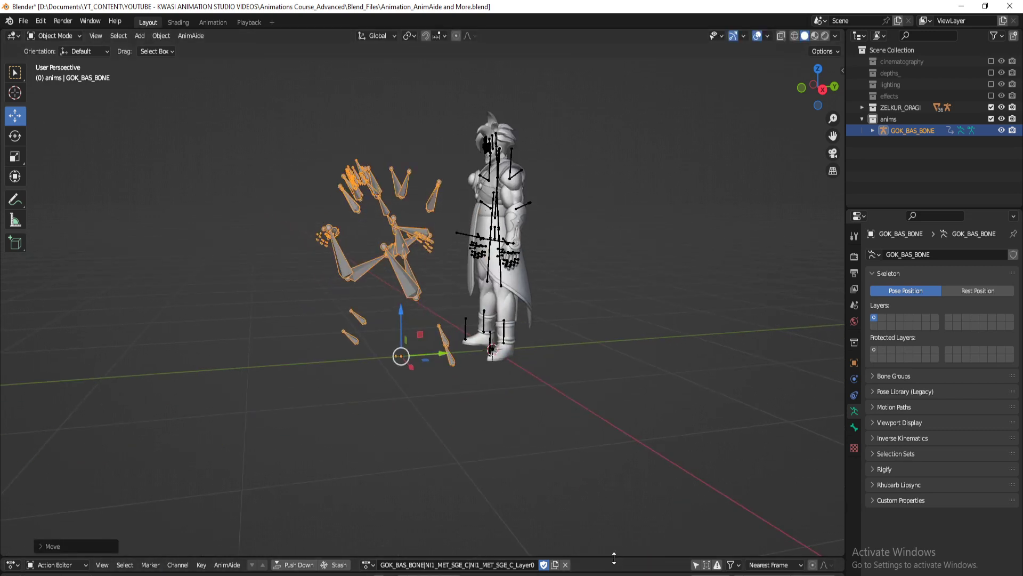
pyautogui.moveTo(614, 557); pyautogui.dragTo(625, 477)
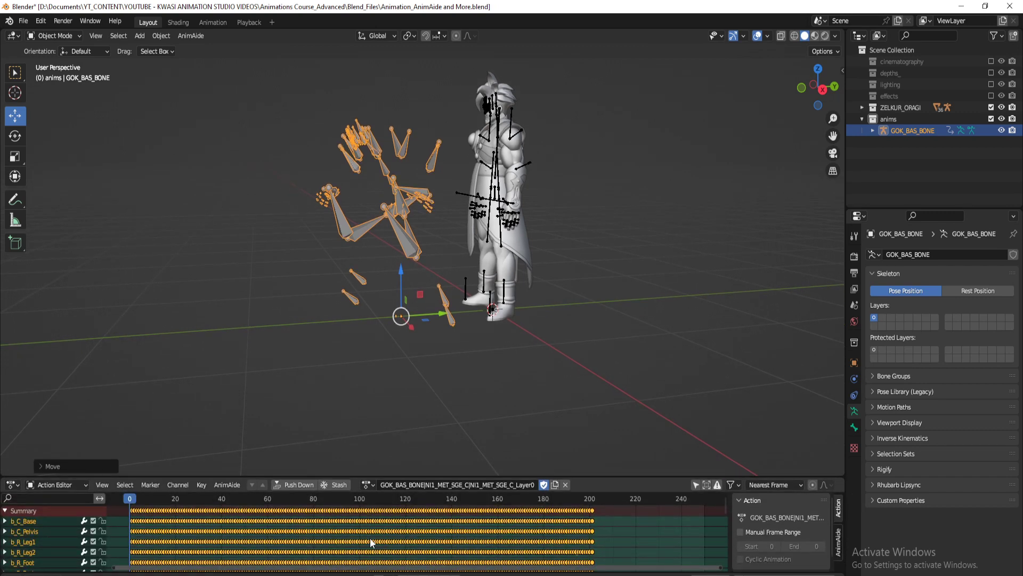
pyautogui.hotkey('ctrl', ']')
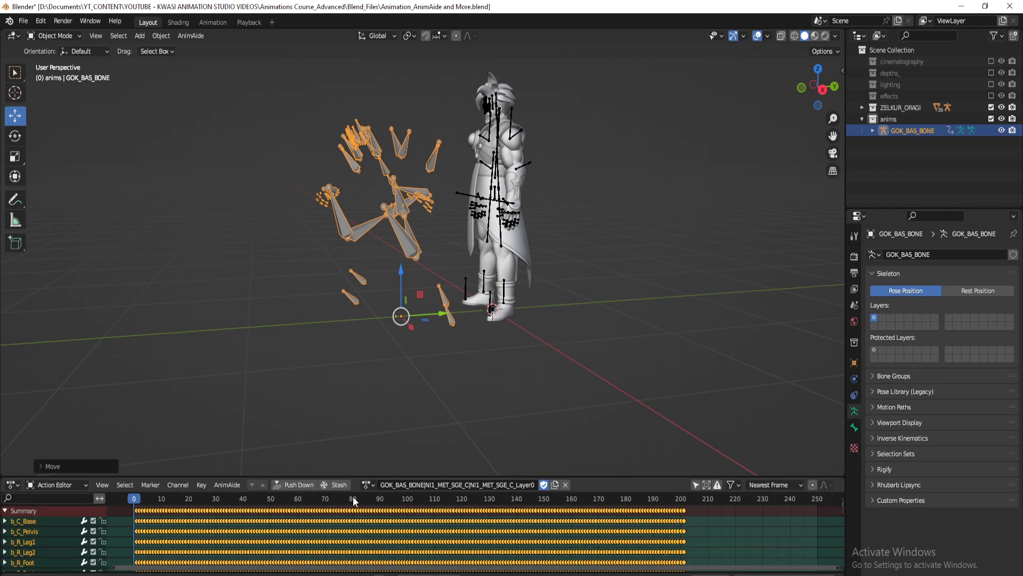
# Discard the GOK_BAS_BONE|Tpose|Tpose_Layer0 action and make the NI1_MET_SGE_C_Layer0 action active on the imported armature
pyautogui.click(367, 484)
pyautogui.press('Down')
pyautogui.press('Up')
pyautogui.press('Up')
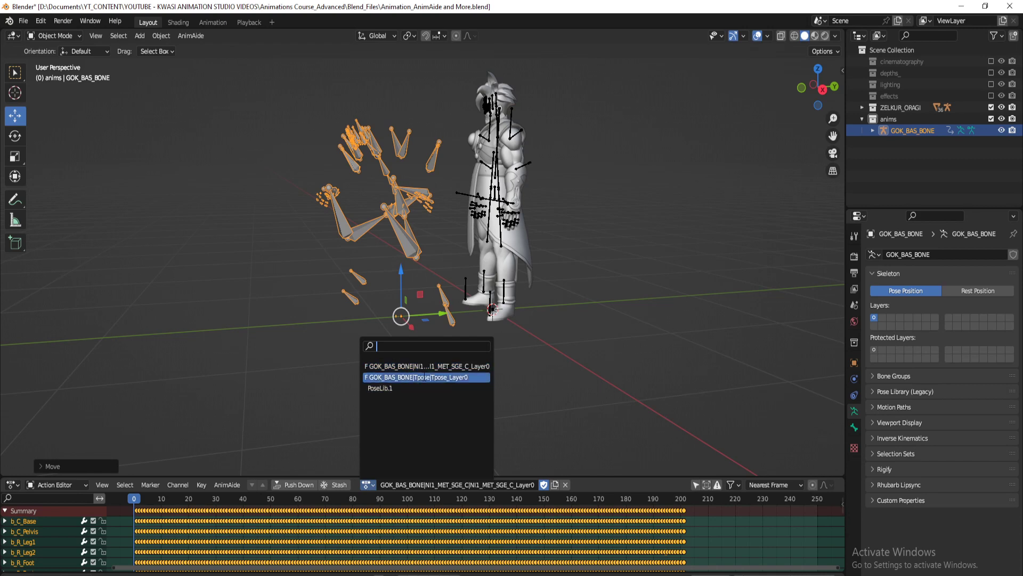
pyautogui.press('Return')
pyautogui.click(508, 485)
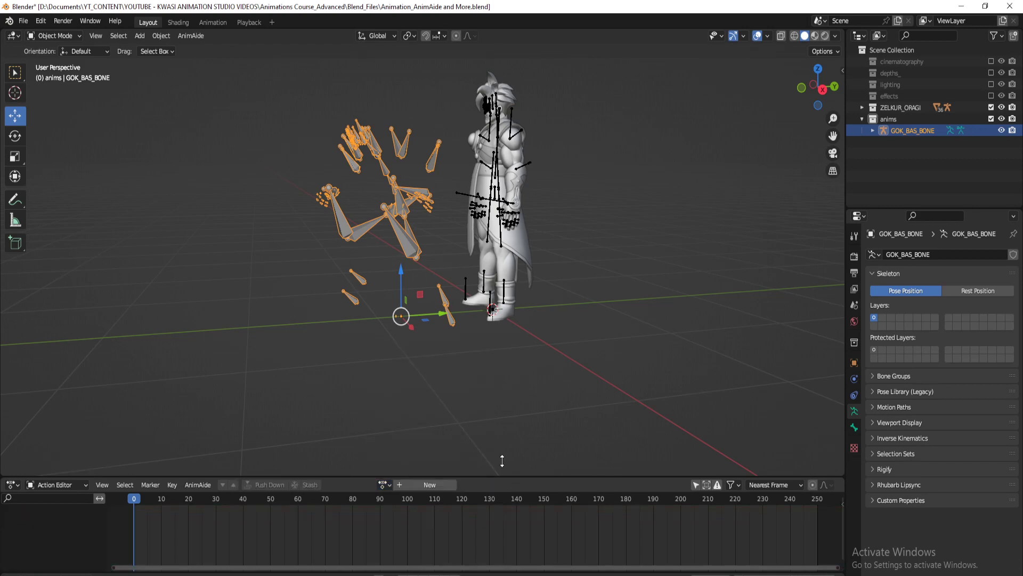
pyautogui.click(383, 485)
pyautogui.click(413, 366)
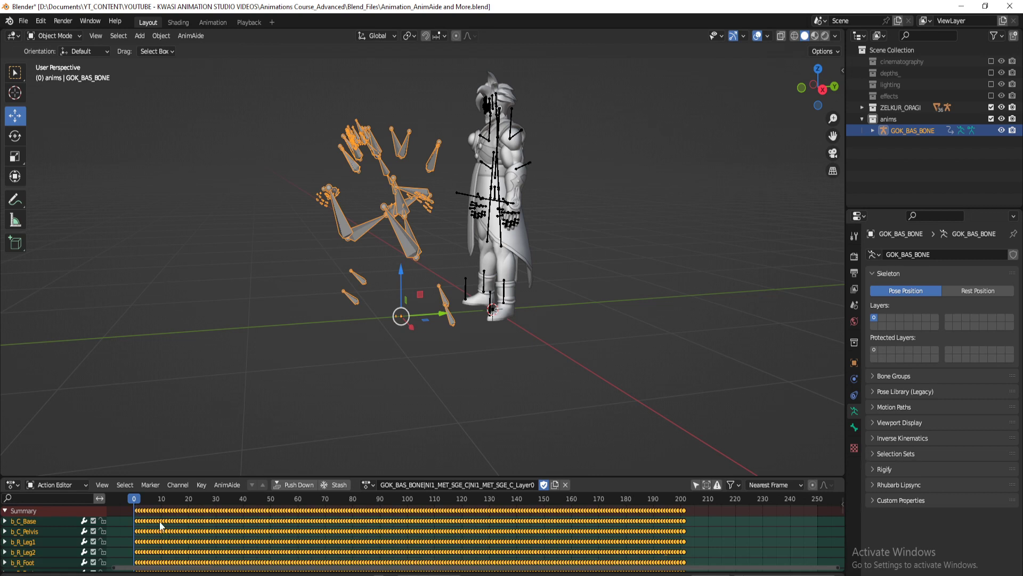
# Shift all of the action's keyframes one frame earlier and scrub the start of the animation
pyautogui.write('g-1')
pyautogui.press('Return')
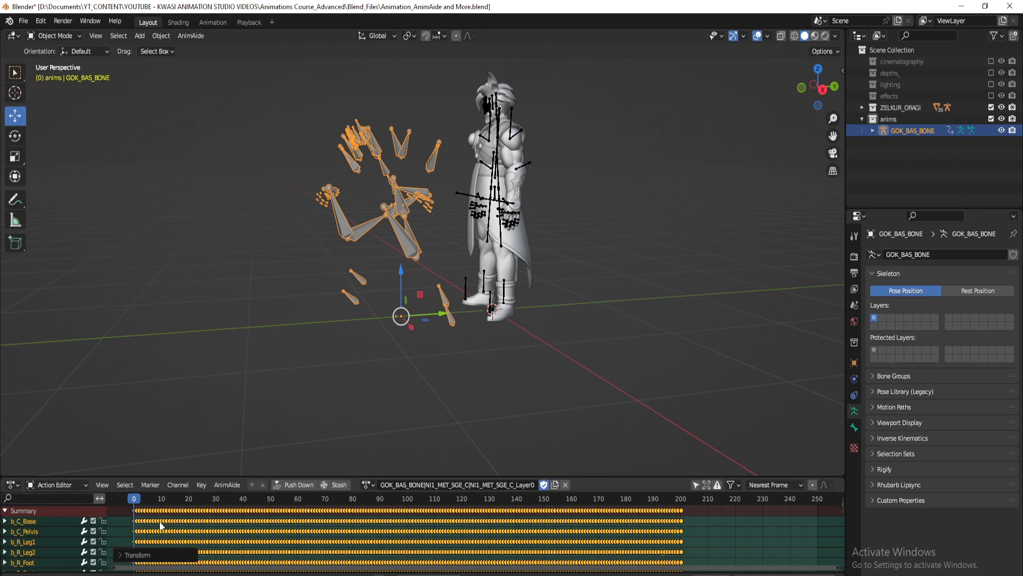
pyautogui.moveTo(138, 498); pyautogui.dragTo(135, 523)
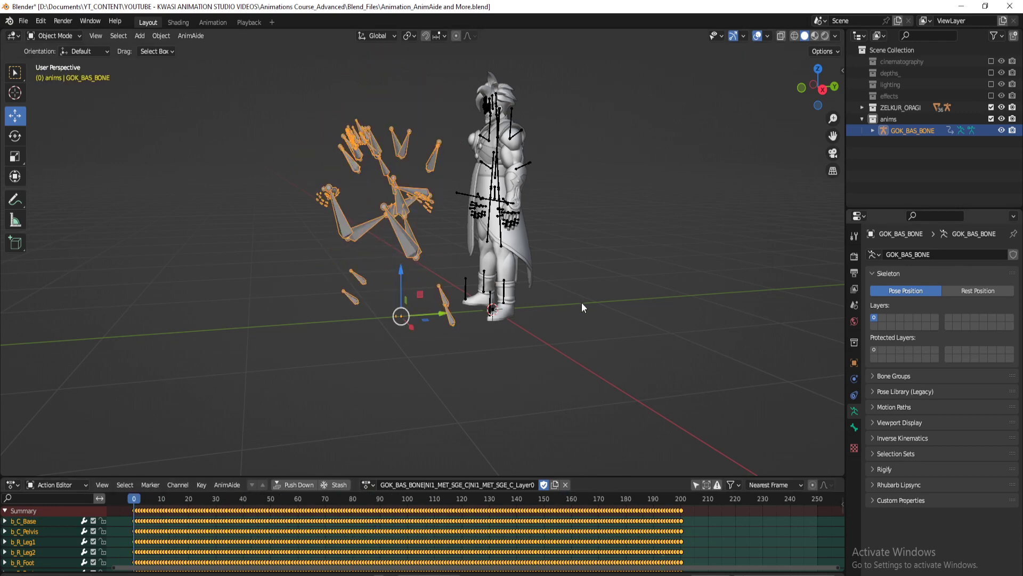
# Assign the imported NI1_MET_SGE_C_Layer0 action to the ARMATURE ORAGI ZELKUR rig
pyautogui.moveTo(480, 291); pyautogui.dragTo(500, 249, button='middle')
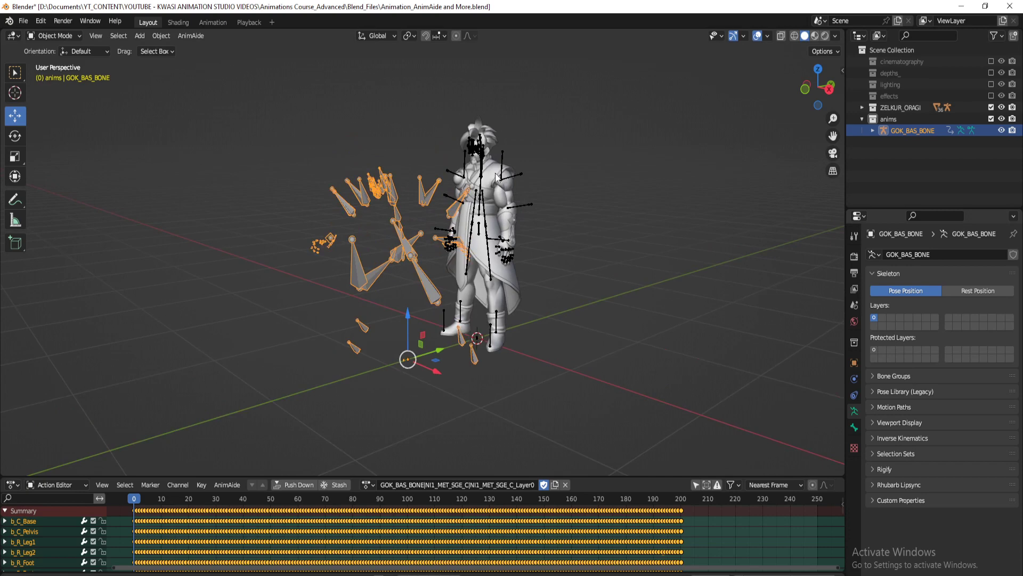
pyautogui.click(474, 147)
pyautogui.click(385, 485)
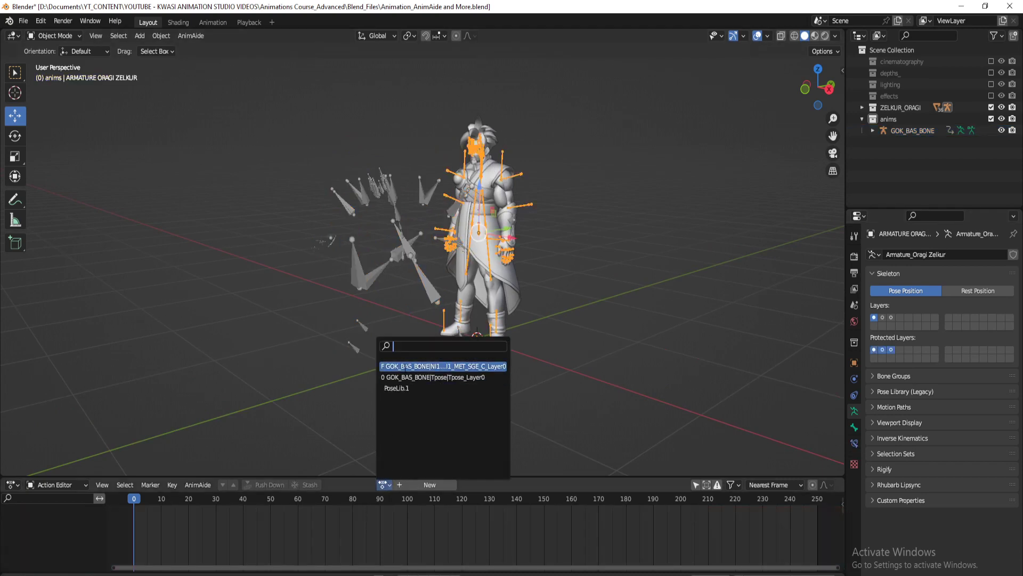
pyautogui.click(406, 366)
# Delete the imported GOK_BAS_BONE armature from the anims collection
pyautogui.click(547, 186)
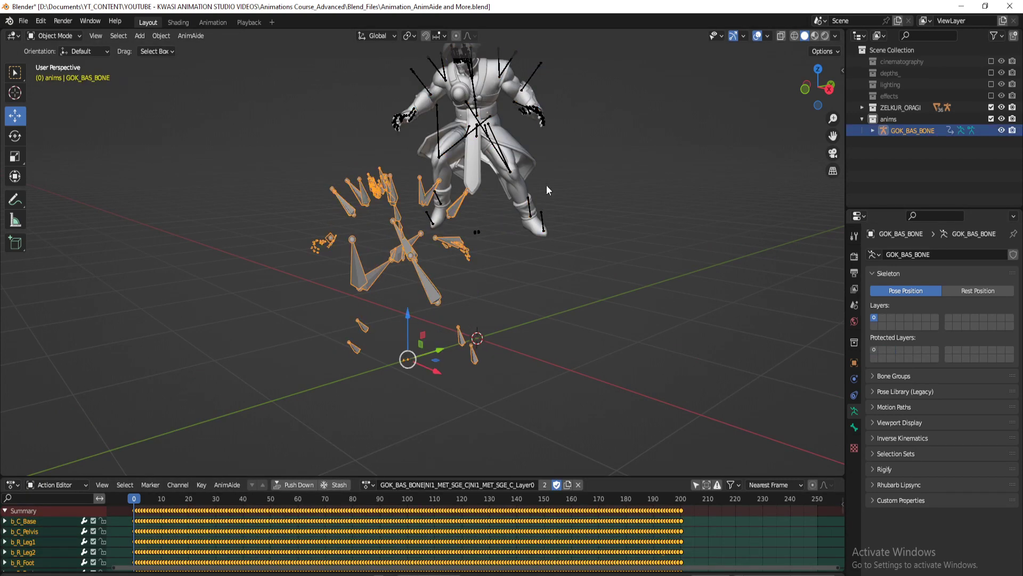
pyautogui.rightClick(914, 130)
pyautogui.click(915, 129)
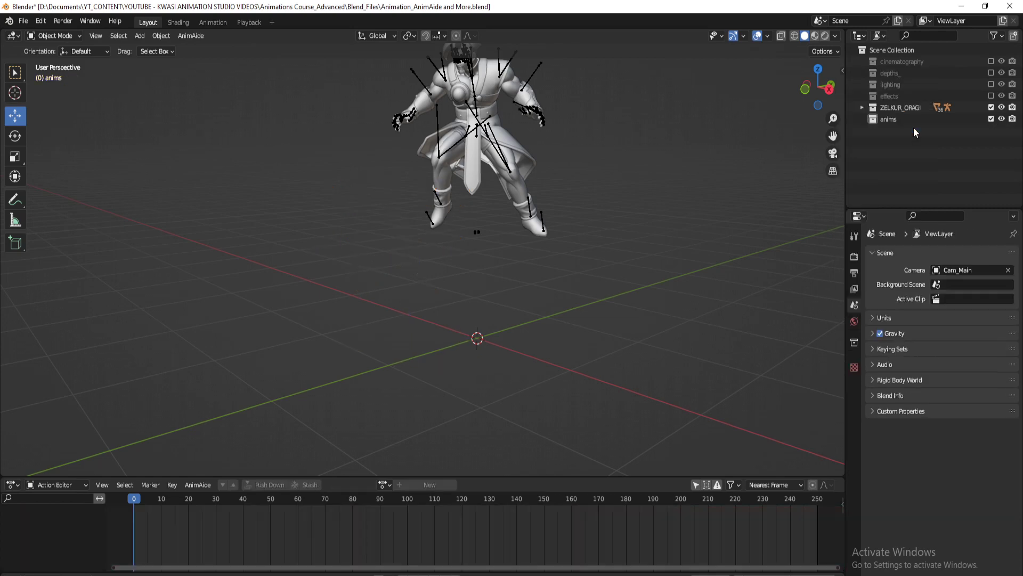
# Select the Oragi Zelkur armature and preview its animation playback from the side
pyautogui.click(520, 63)
pyautogui.moveTo(574, 204); pyautogui.dragTo(350, 462, button='middle')
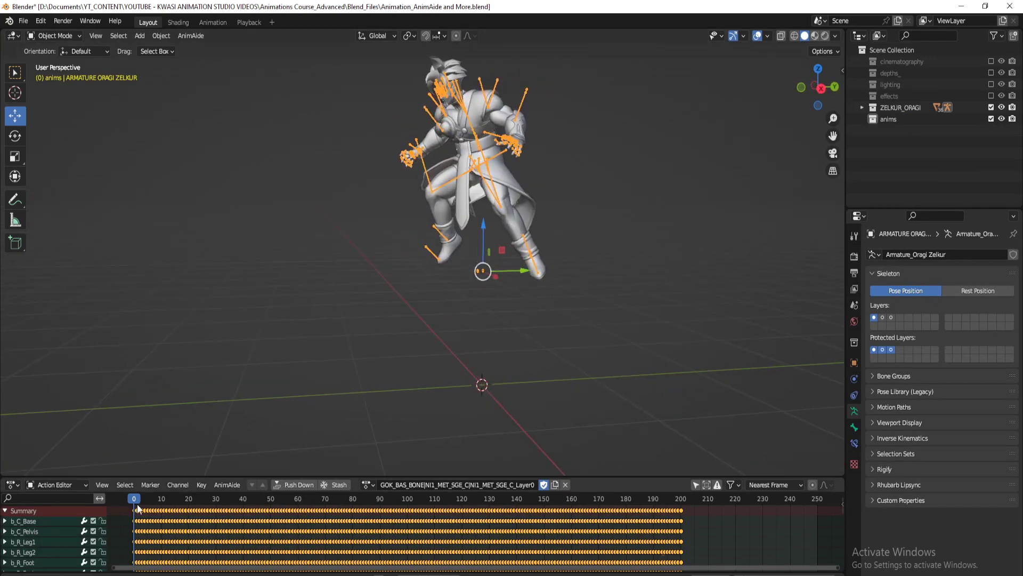
pyautogui.press('space')
pyautogui.press('Escape')
pyautogui.click(473, 484)
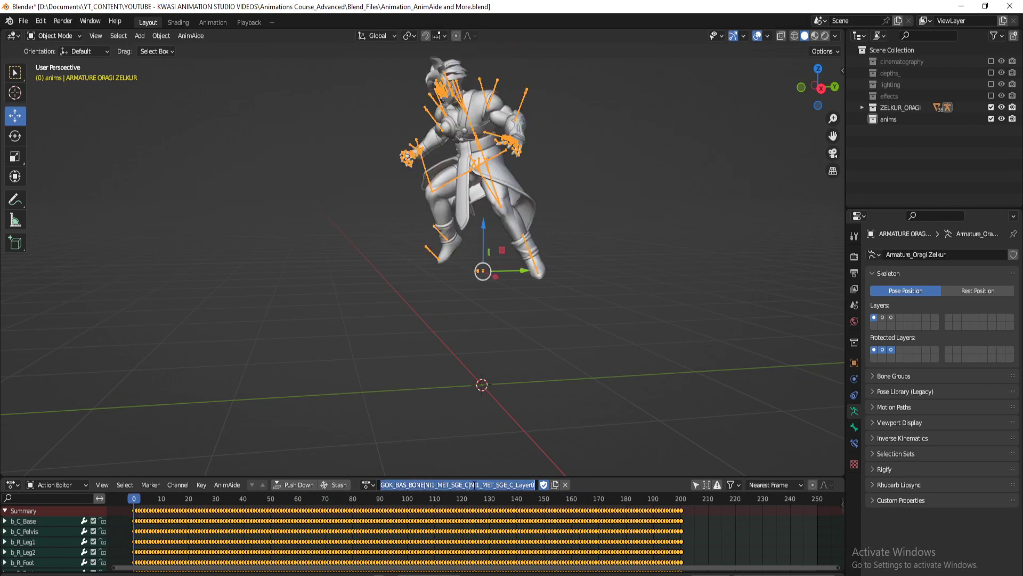
pyautogui.click(473, 485)
pyautogui.moveTo(425, 484); pyautogui.dragTo(525, 485)
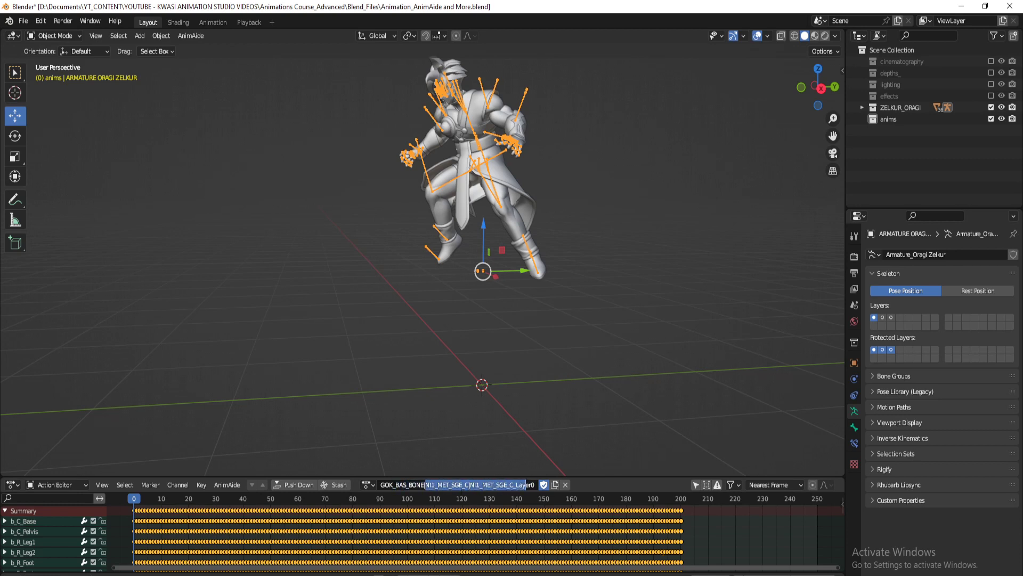
pyautogui.moveTo(380, 485); pyautogui.dragTo(535, 485)
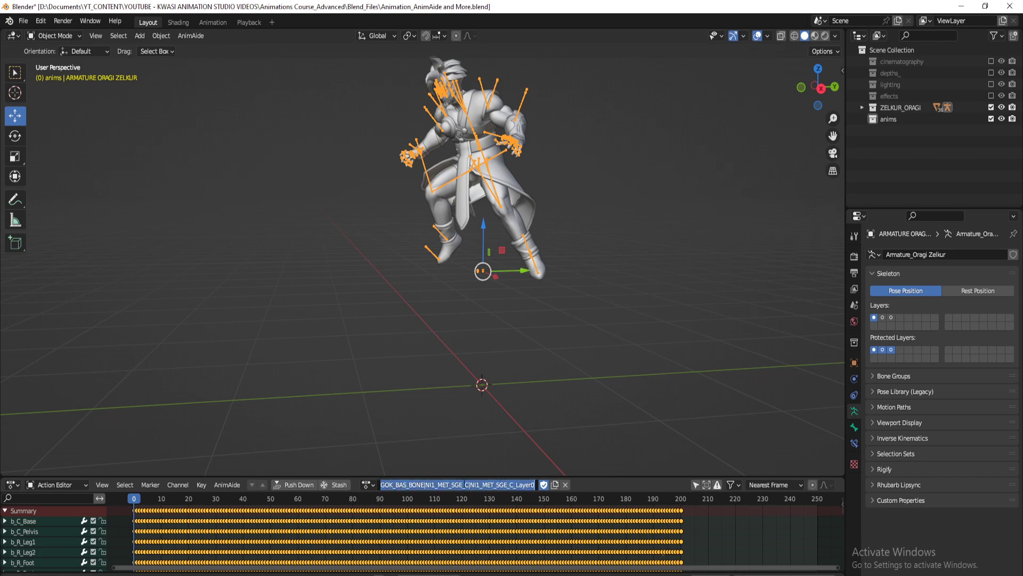
pyautogui.click(462, 484)
pyautogui.click(503, 532)
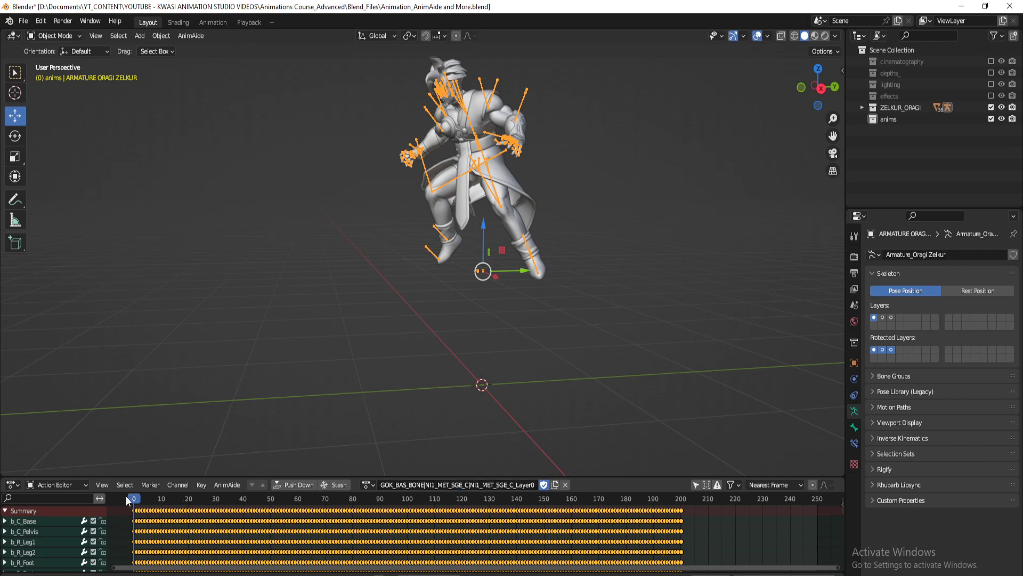
# Show the AnimAide tools in the viewport and switch the Oragi Zelkur armature to Pose Mode
pyautogui.moveTo(136, 503)
pyautogui.mouseDown()
pyautogui.moveTo(357, 501)
pyautogui.moveTo(658, 535)
pyautogui.moveTo(130, 520)
pyautogui.mouseUp()
pyautogui.moveTo(570, 224); pyautogui.dragTo(570, 249, button='middle')
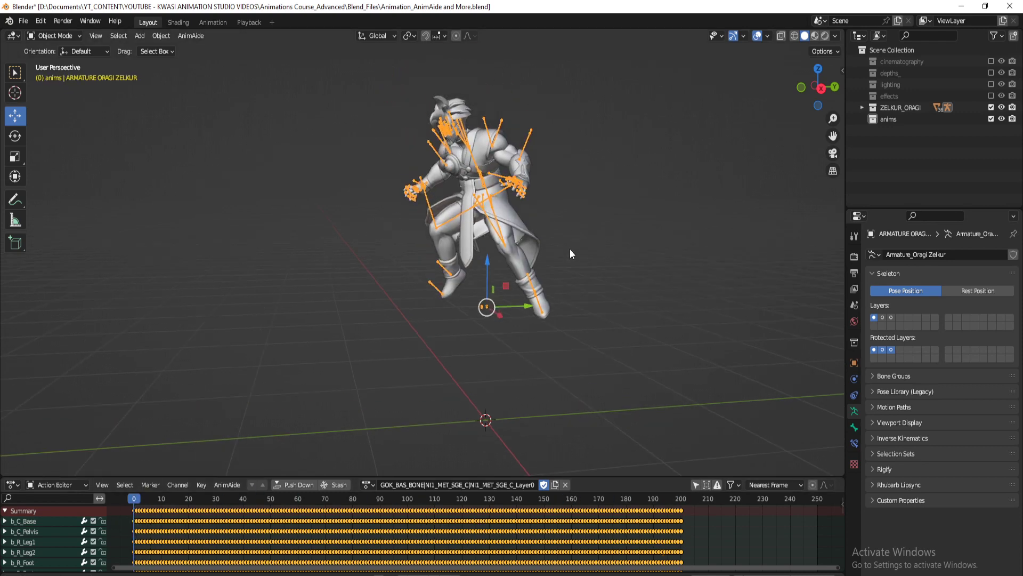
pyautogui.press('n')
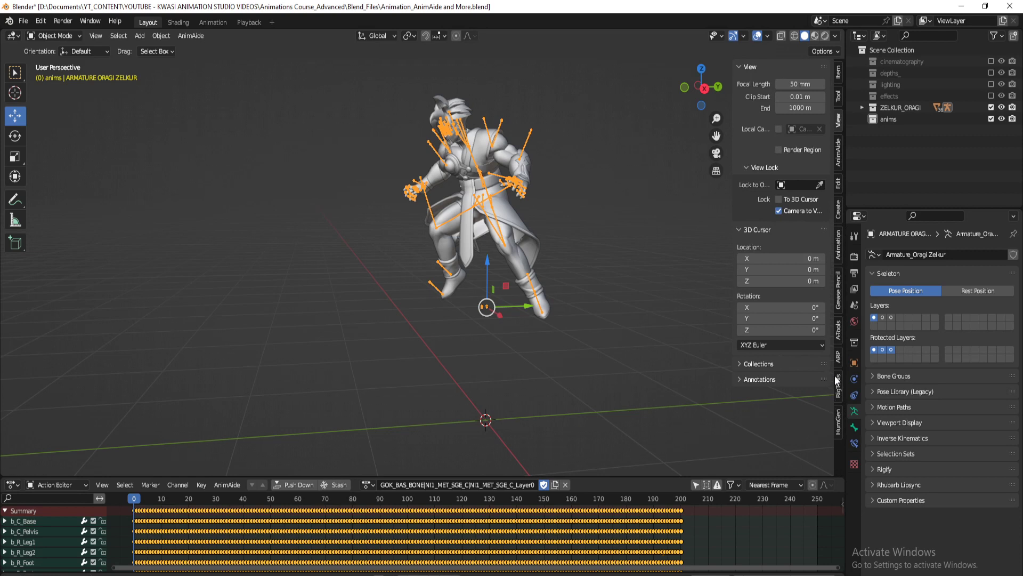
pyautogui.click(838, 153)
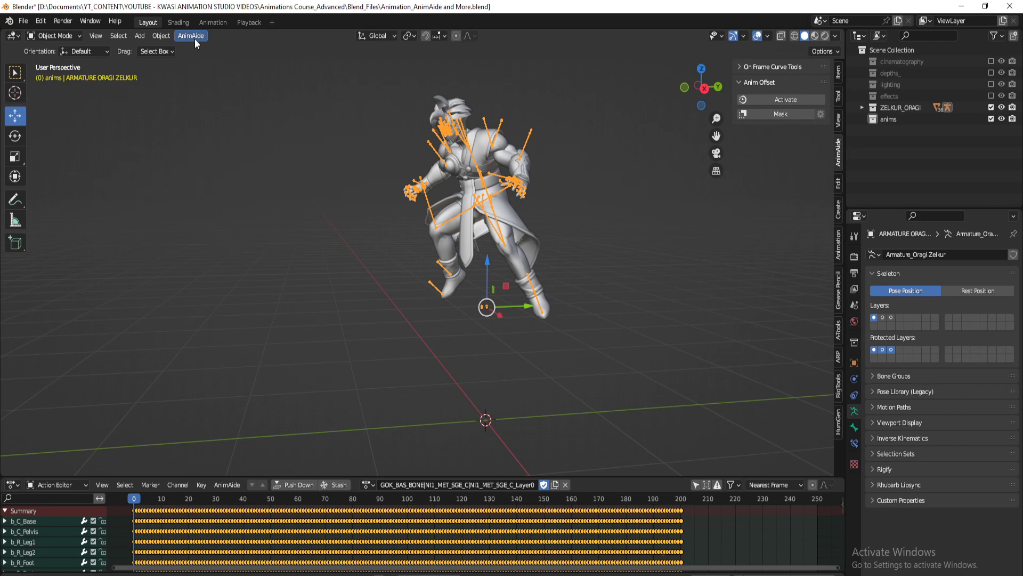
pyautogui.hotkey('ctrl', 'Tab')
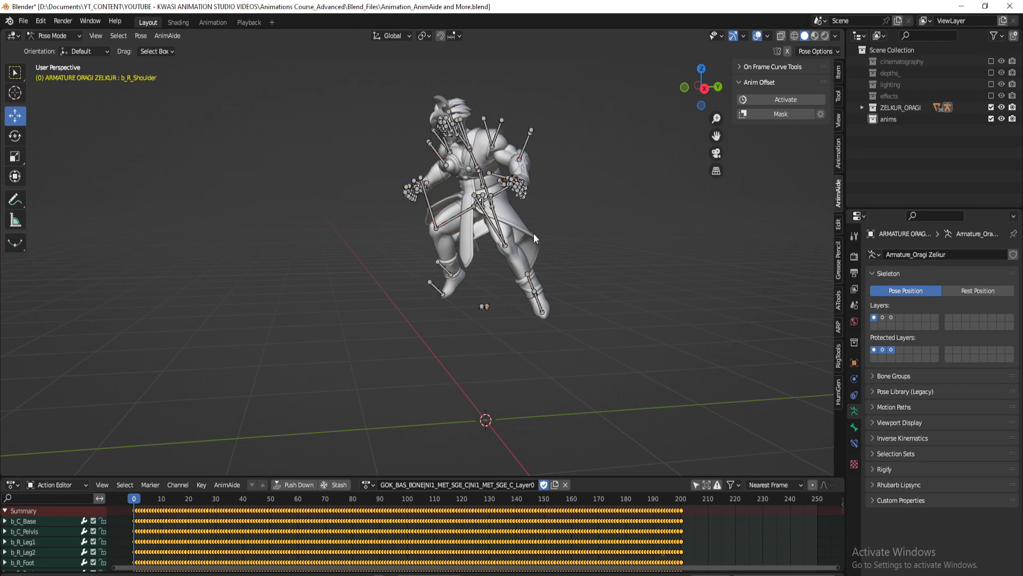
pyautogui.scroll(6, 533, 233)
pyautogui.scroll(-4, 522, 203)
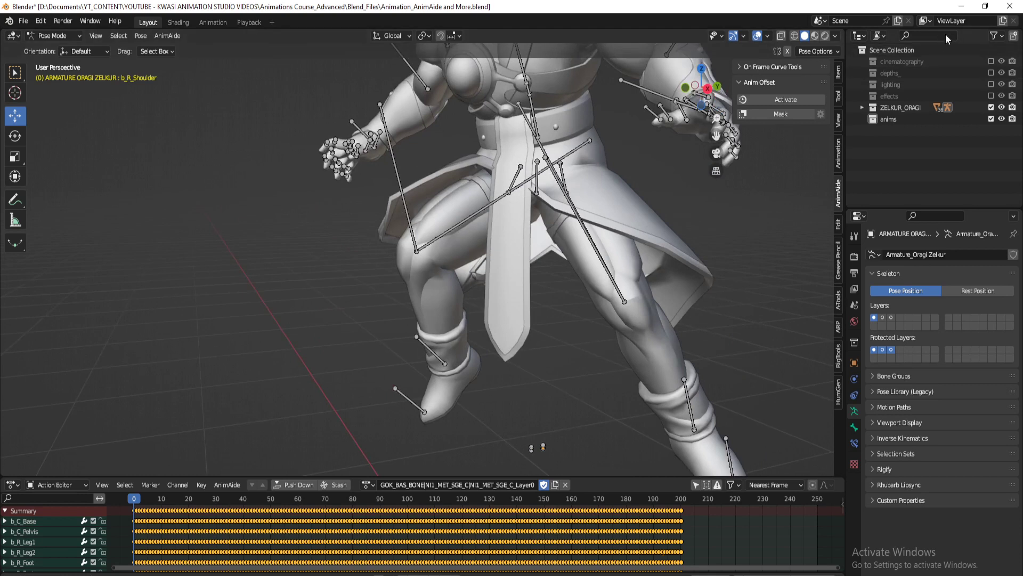
# Search the scene hierarchy for "pelvis" and select the armature's b_C_Pelvis bone
pyautogui.click(930, 35)
pyautogui.write('pelvis')
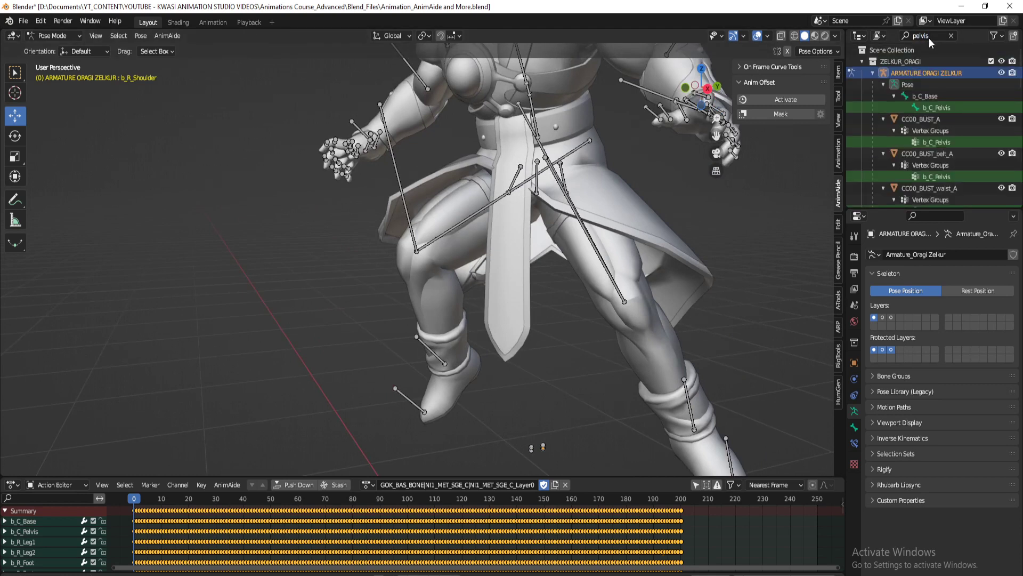
pyautogui.click(938, 110)
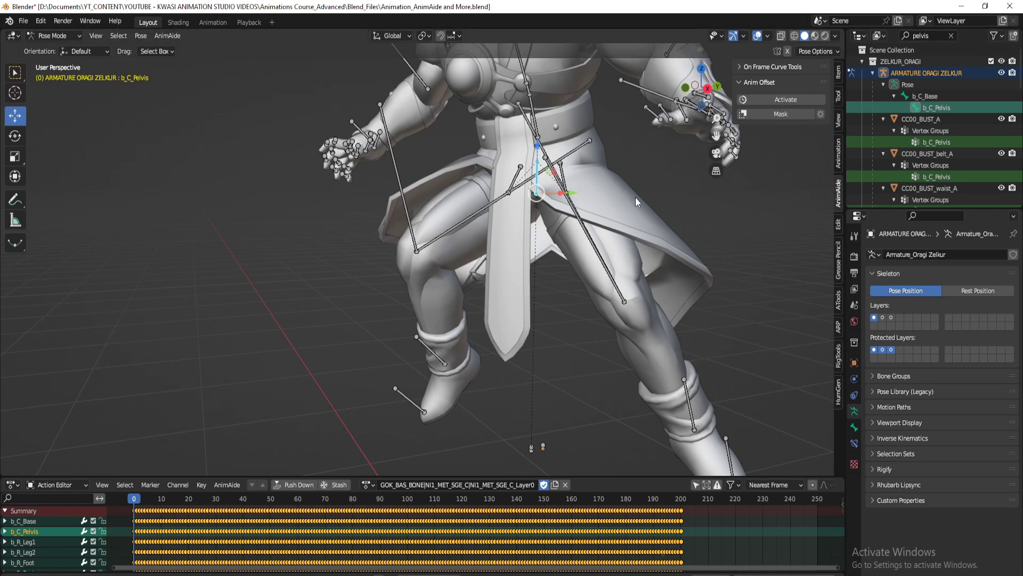
# Check the transform orientation options, leave it at Global, and activate AnimAide's Anim Offset
pyautogui.click(393, 36)
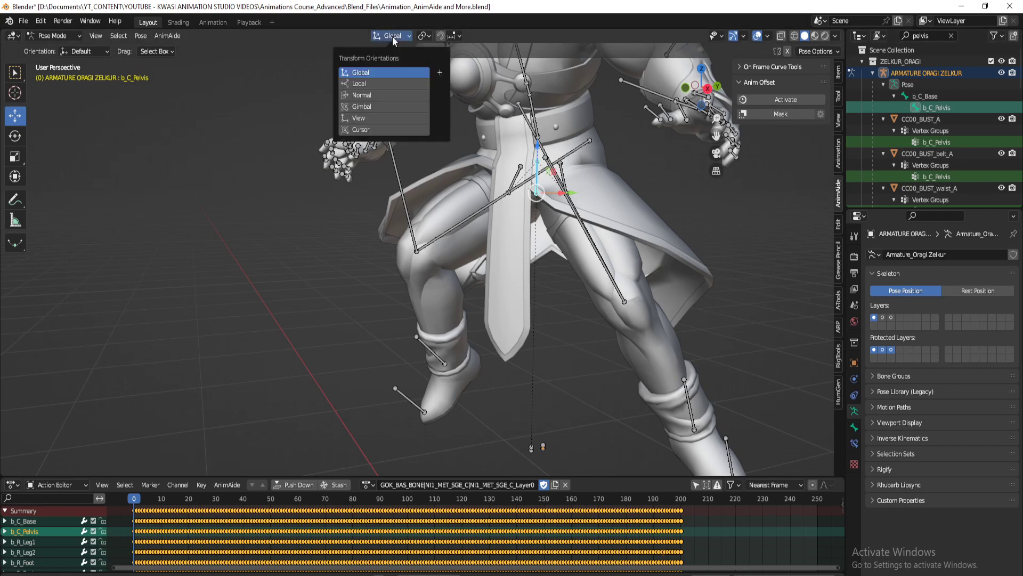
pyautogui.keyDown('shift'); pyautogui.moveTo(565, 288); pyautogui.dragTo(507, 197, button='middle'); pyautogui.keyUp('shift')
pyautogui.scroll(-5, 498, 239)
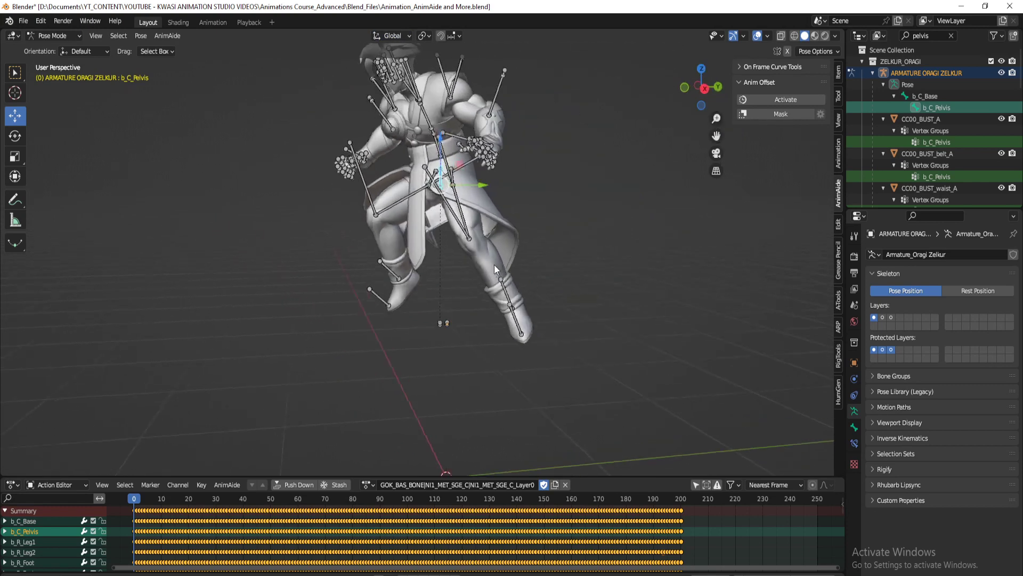
pyautogui.click(771, 99)
pyautogui.click(167, 36)
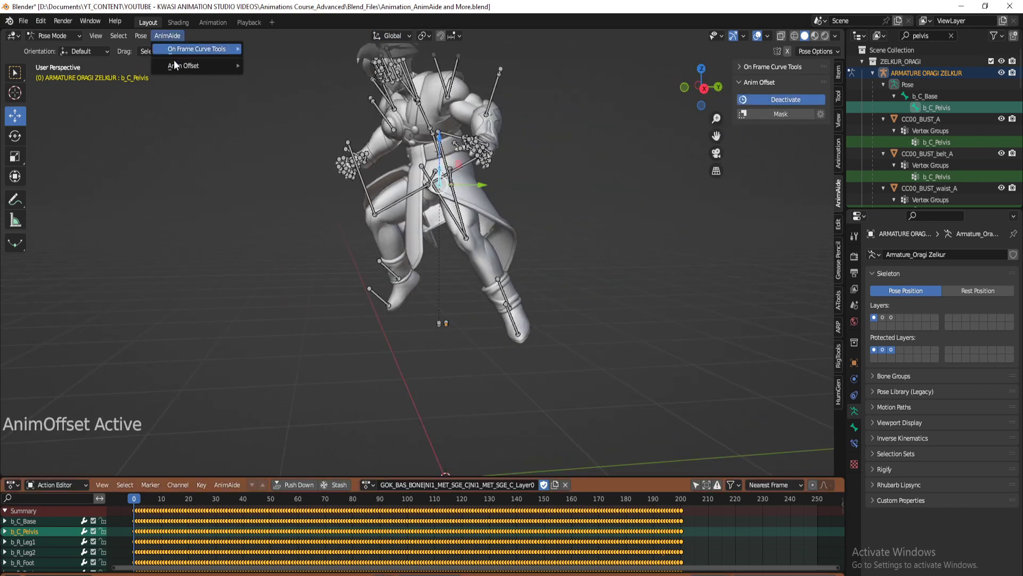
pyautogui.moveTo(176, 65)
pyautogui.click(276, 64)
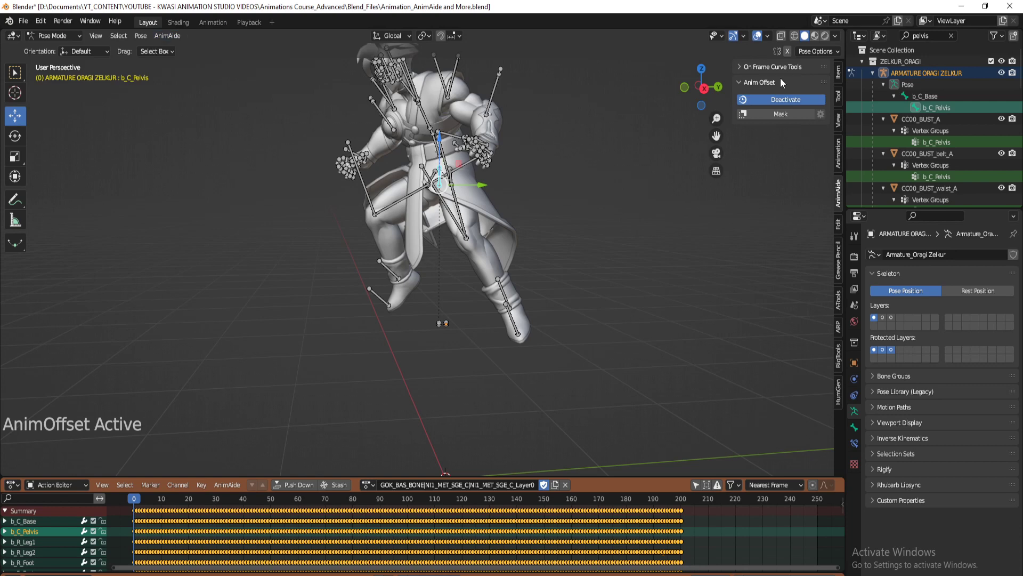
# In the right orthographic view, lower the pelvis bone about 0.87 m along global Z to bring the feet to the ground
pyautogui.keyDown('shift'); pyautogui.moveTo(528, 270); pyautogui.dragTo(527, 235, button='middle'); pyautogui.keyUp('shift')
pyautogui.press('KP_3')
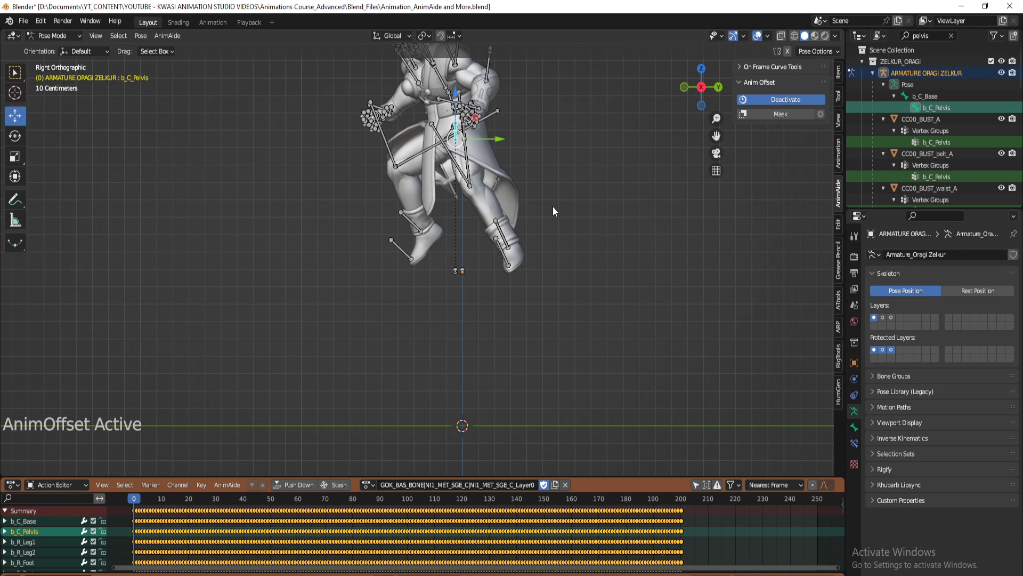
pyautogui.press('g')
pyautogui.press('z')
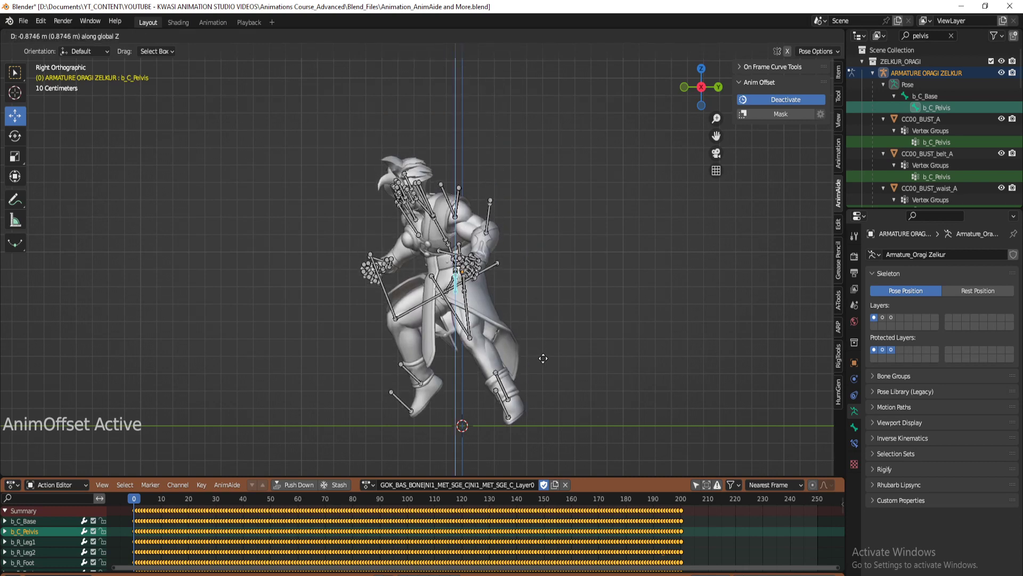
pyautogui.click(544, 358)
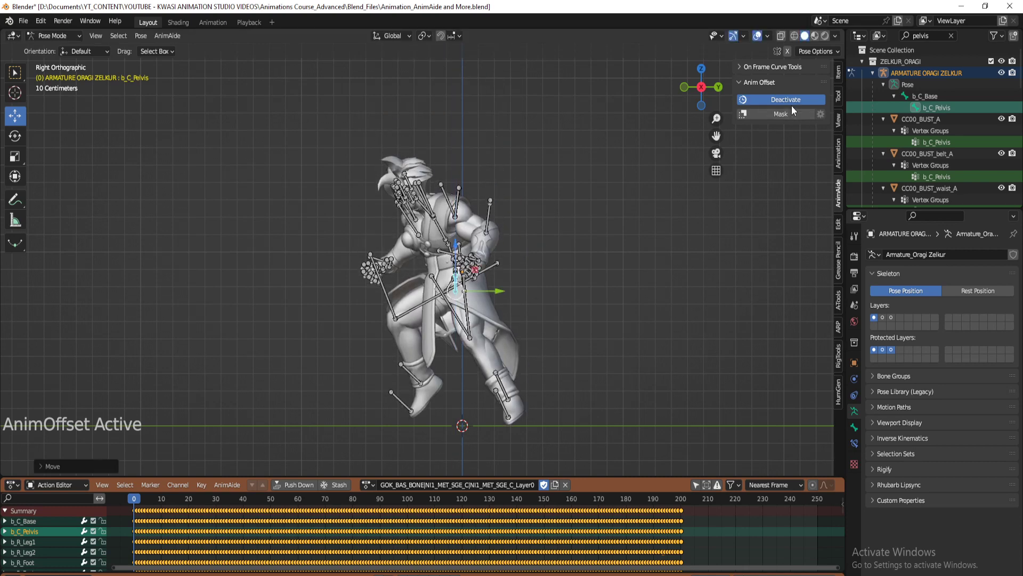
# Deactivate Anim Offset and play back the animation to check the pelvis offset on the character
pyautogui.click(787, 100)
pyautogui.moveTo(135, 504); pyautogui.dragTo(118, 530)
pyautogui.press('space')
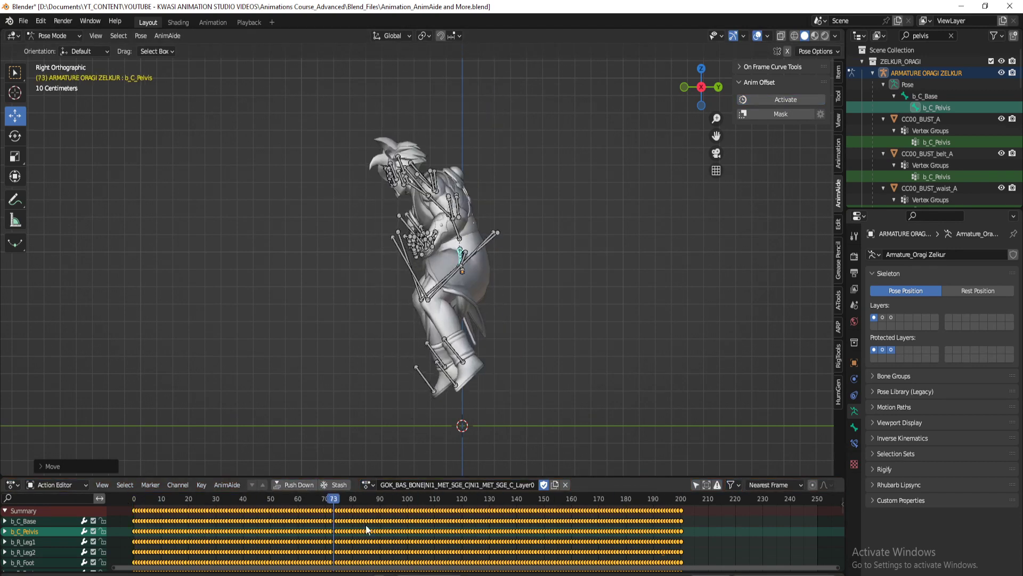
pyautogui.press('Escape')
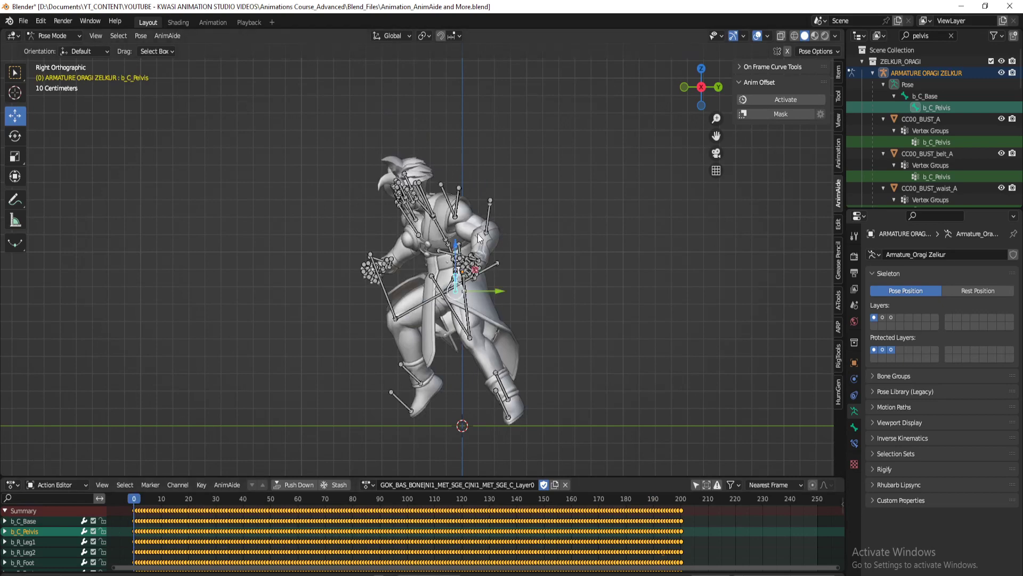
pyautogui.scroll(-3, 480, 237)
pyautogui.moveTo(466, 249); pyautogui.dragTo(482, 280, button='middle')
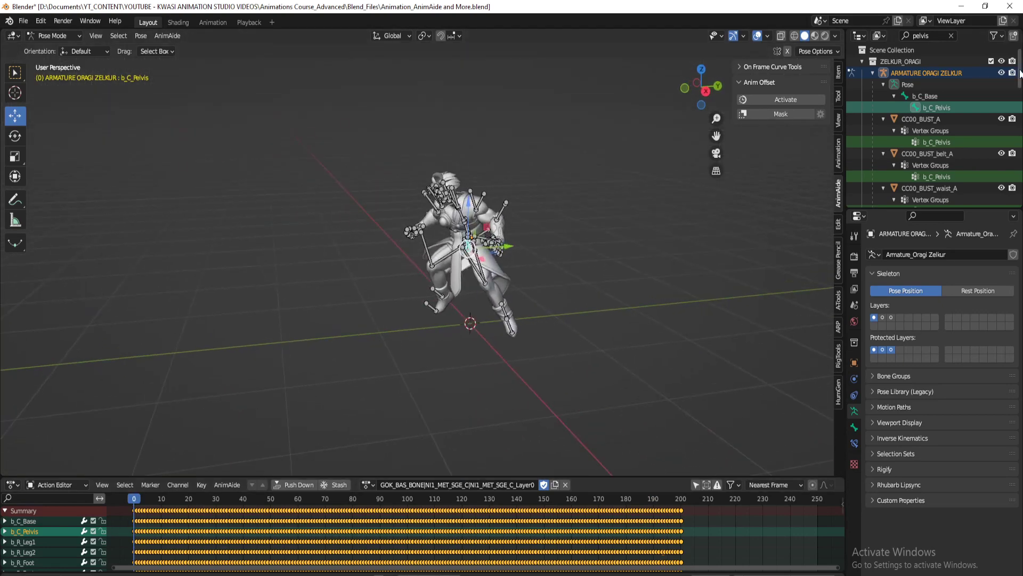
# Clear the scene hierarchy search, duplicate the ZELKUR_ORAGI collection, and select the duplicate's armature in Object Mode
pyautogui.click(950, 36)
pyautogui.rightClick(883, 107)
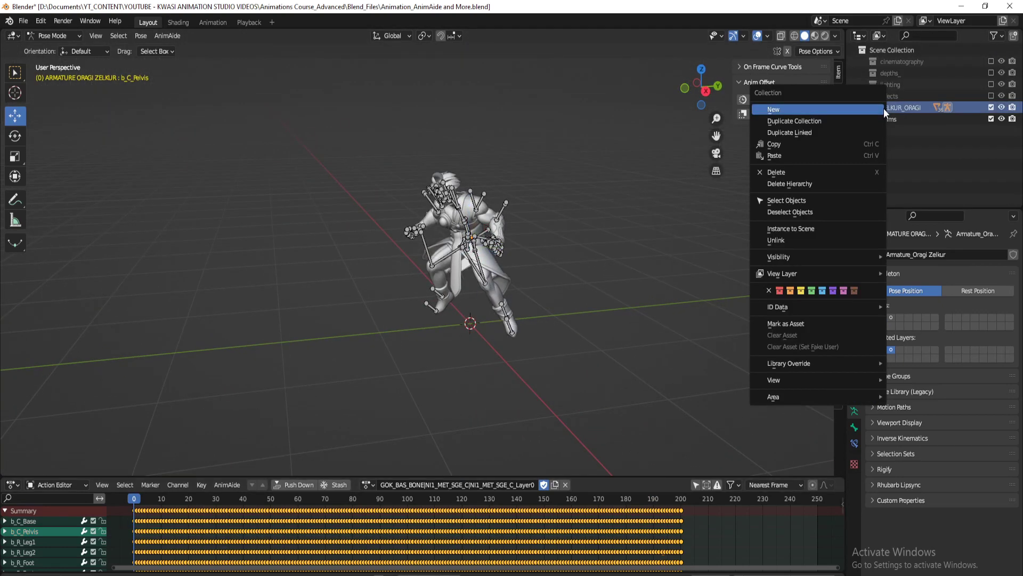
pyautogui.click(853, 122)
pyautogui.click(905, 130)
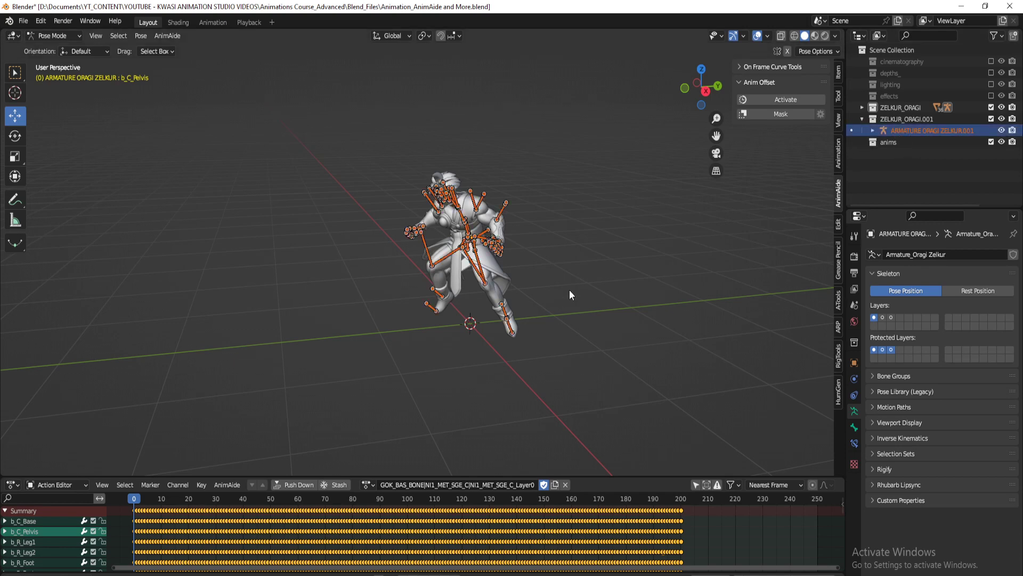
pyautogui.moveTo(569, 289)
pyautogui.mouseDown(button='middle')
pyautogui.moveTo(539, 297)
pyautogui.moveTo(564, 287)
pyautogui.mouseUp(button='middle')
pyautogui.hotkey('ctrl', 'Tab')
pyautogui.click(933, 135)
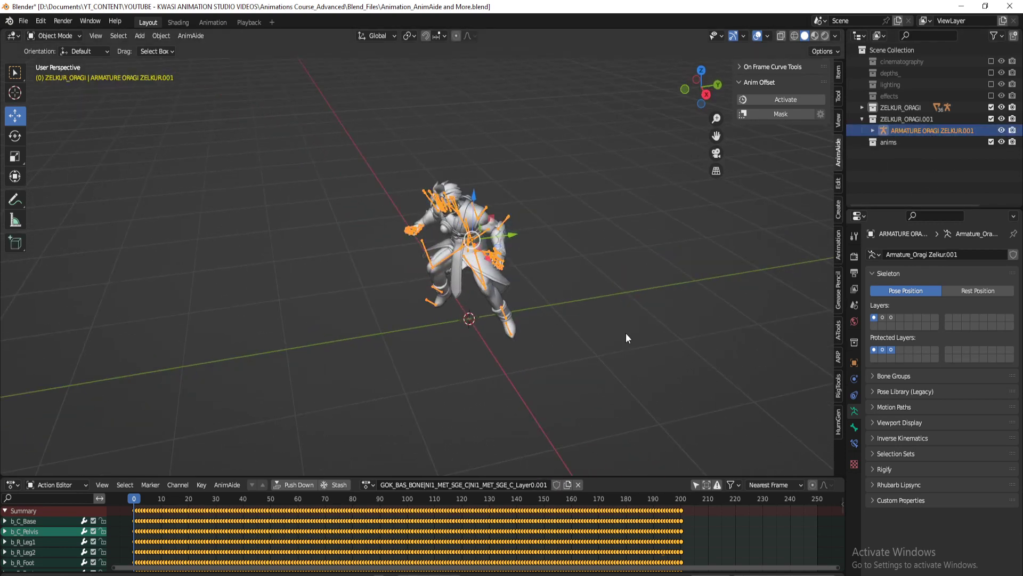
# Set the duplicate armature's Z rotation to 0°
pyautogui.click(854, 363)
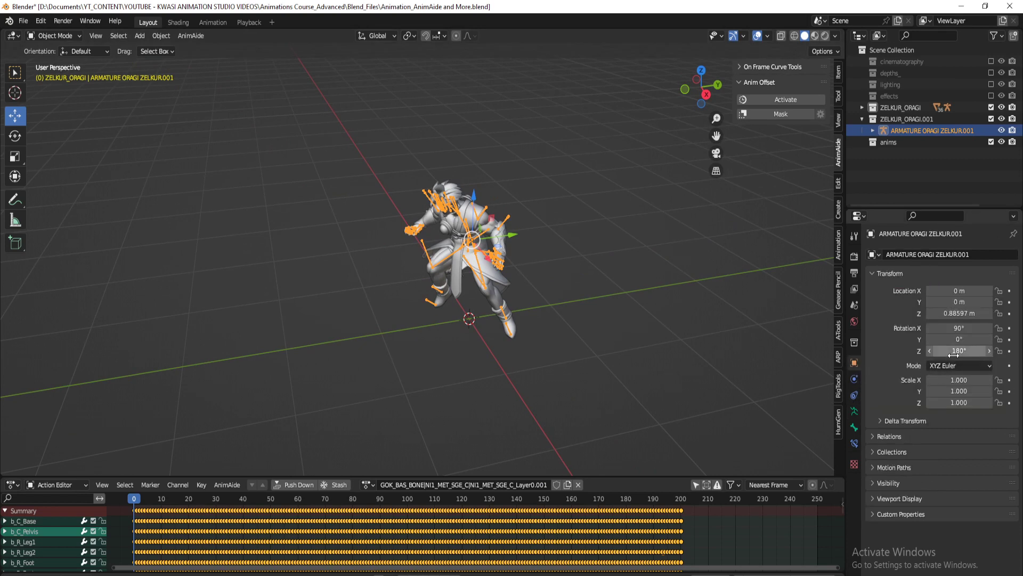
pyautogui.doubleClick(951, 352)
pyautogui.write('0')
pyautogui.press('Return')
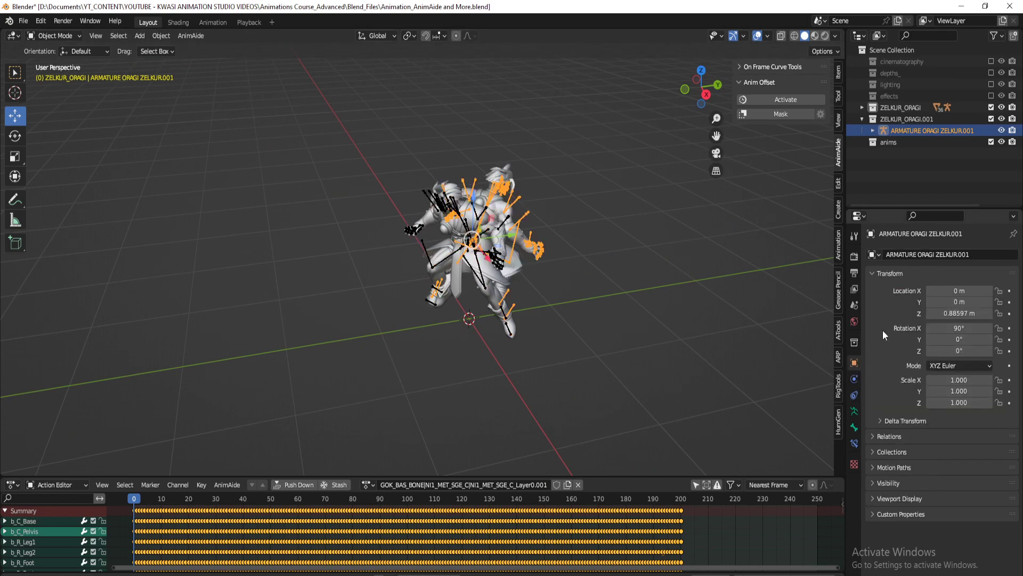
# Move the duplicate armature about -2.69 m along global Y, and select the original Oragi Zelkur armature
pyautogui.press('g')
pyautogui.press('y')
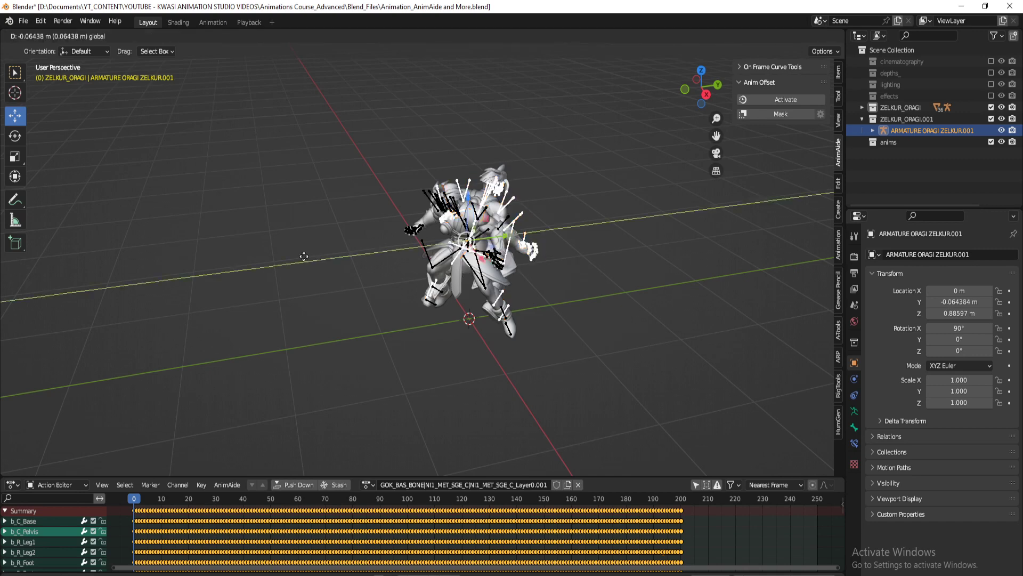
pyautogui.click(471, 230)
pyautogui.click(471, 229)
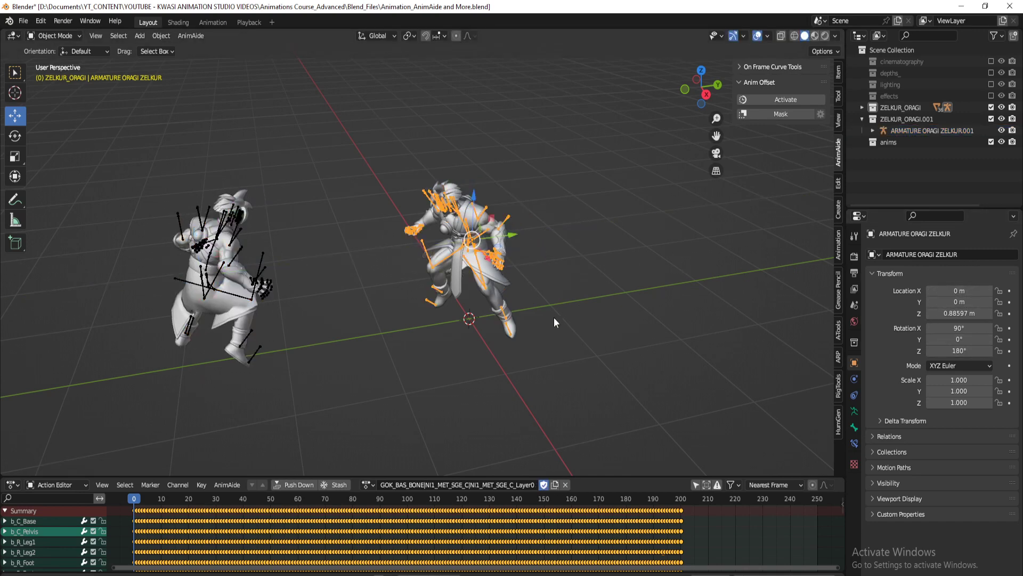
# Select the duplicate armature, scrub through the timeline to compare both characters' motion, and return to frame 0
pyautogui.moveTo(554, 317); pyautogui.dragTo(334, 193, button='middle')
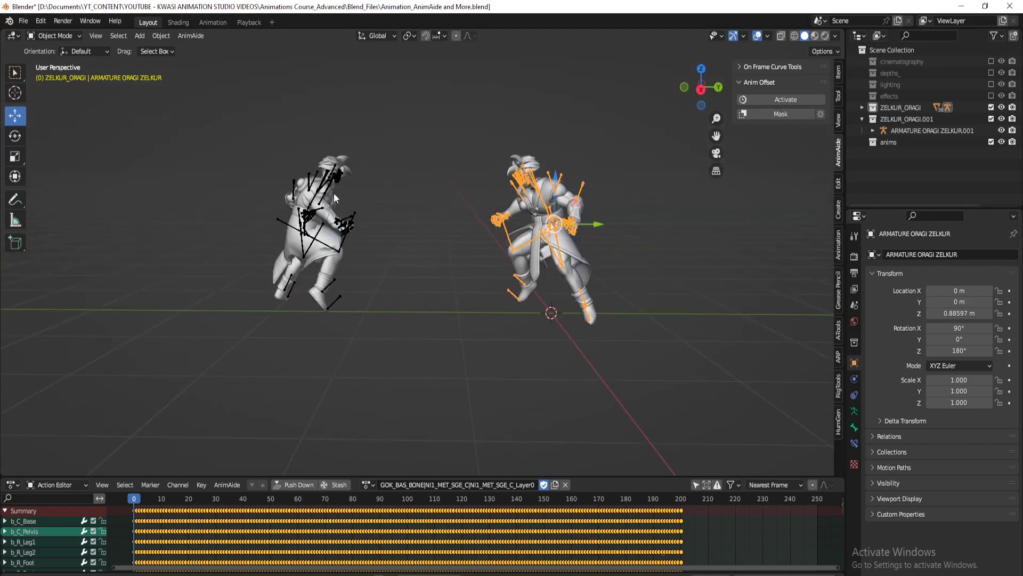
pyautogui.click(334, 193)
pyautogui.moveTo(421, 241); pyautogui.dragTo(433, 285, button='middle')
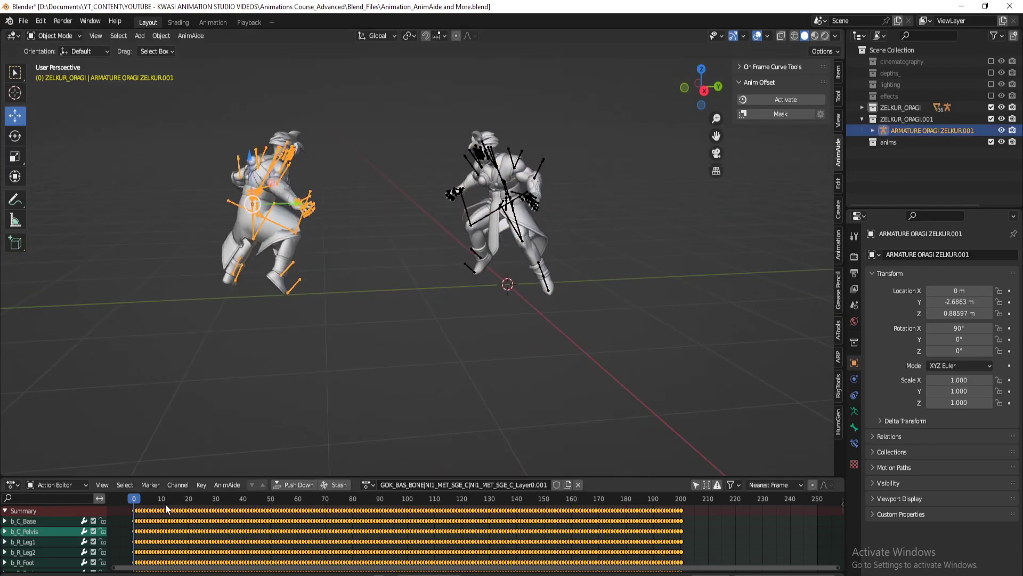
pyautogui.moveTo(162, 502); pyautogui.dragTo(641, 506)
pyautogui.hotkey('shift', 'Left')
# Collapse the ZELKUR_ORAGI.001 collection and make the anims collection active
pyautogui.click(861, 119)
pyautogui.click(882, 132)
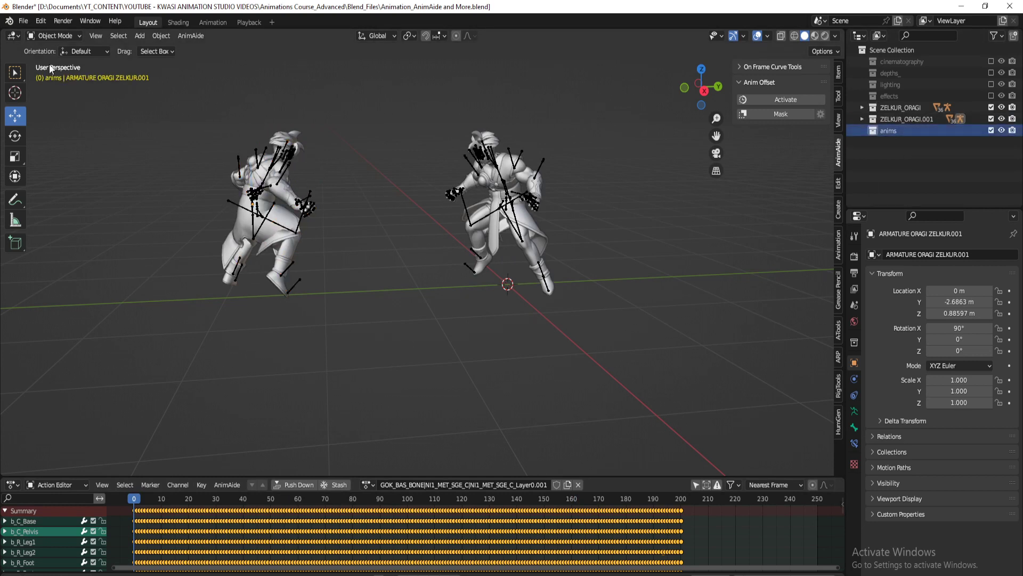
pyautogui.click(23, 21)
pyautogui.moveTo(56, 176)
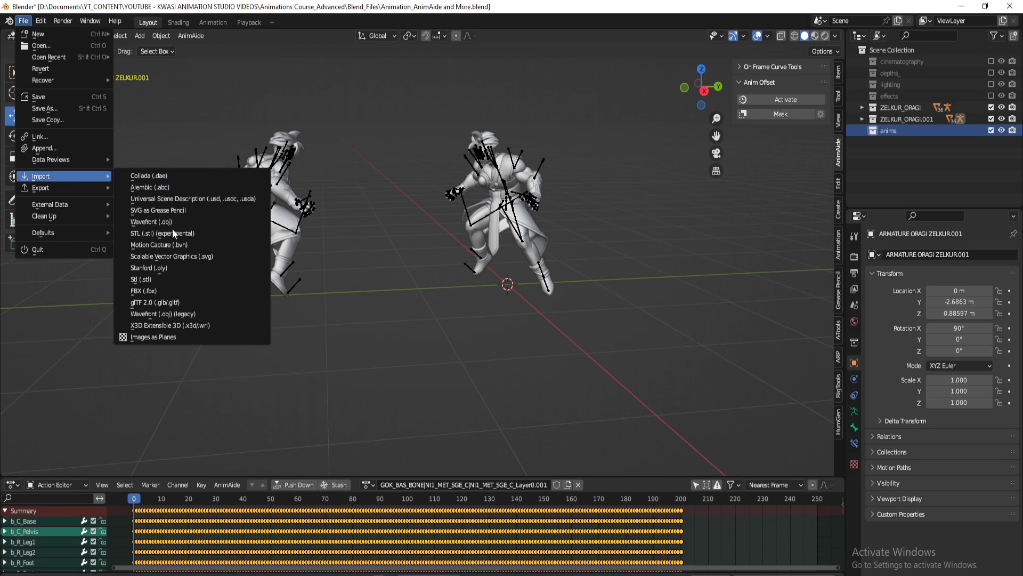
pyautogui.click(177, 300)
pyautogui.click(766, 451)
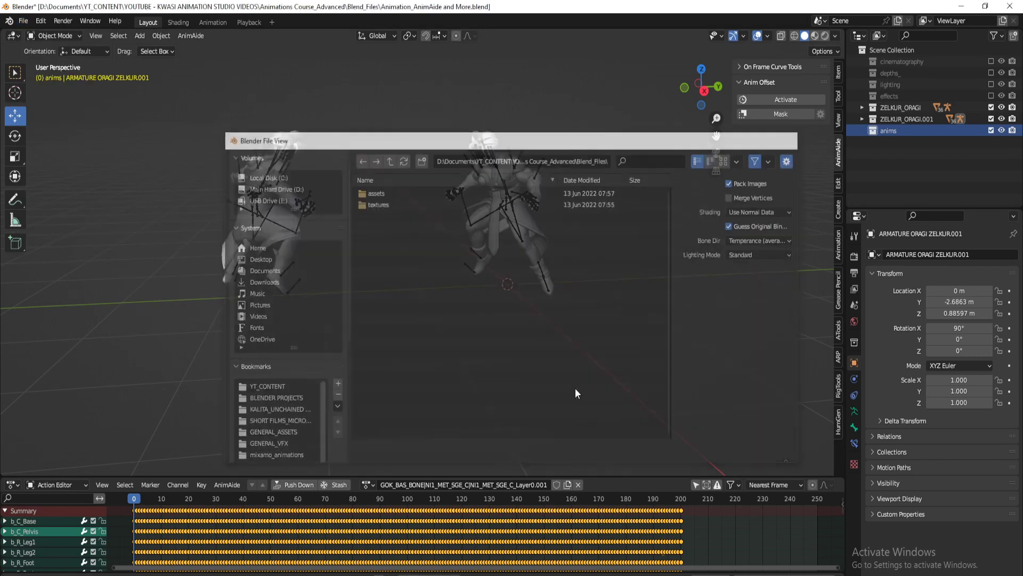
# Start an FBX import and browse the COMBAT ANIMATIONS, DEFAULT_ANIMATIONS and Walk_Run_anim folders, returning up to YT_CONTENT
pyautogui.click(23, 21)
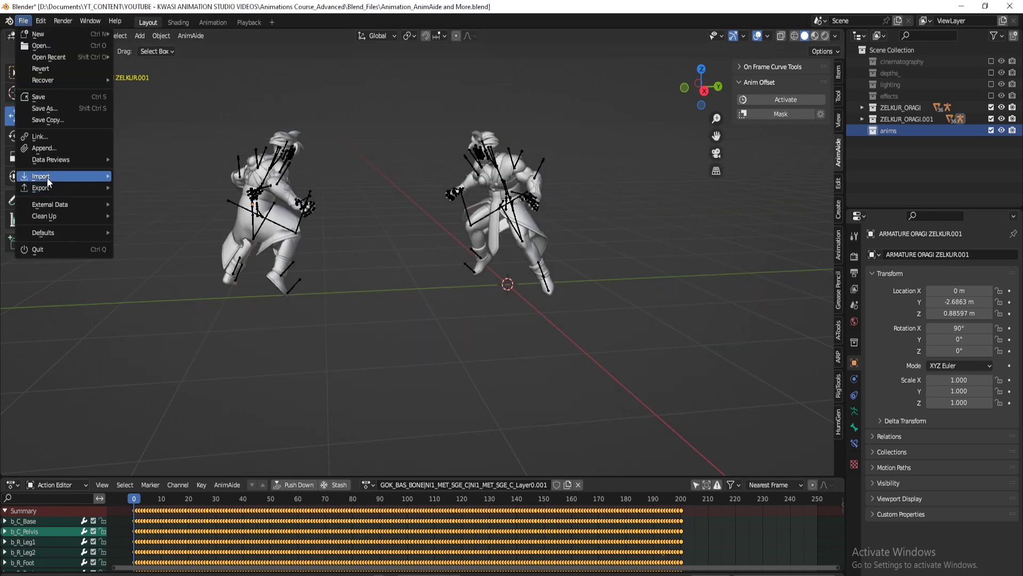
pyautogui.moveTo(47, 177)
pyautogui.click(169, 294)
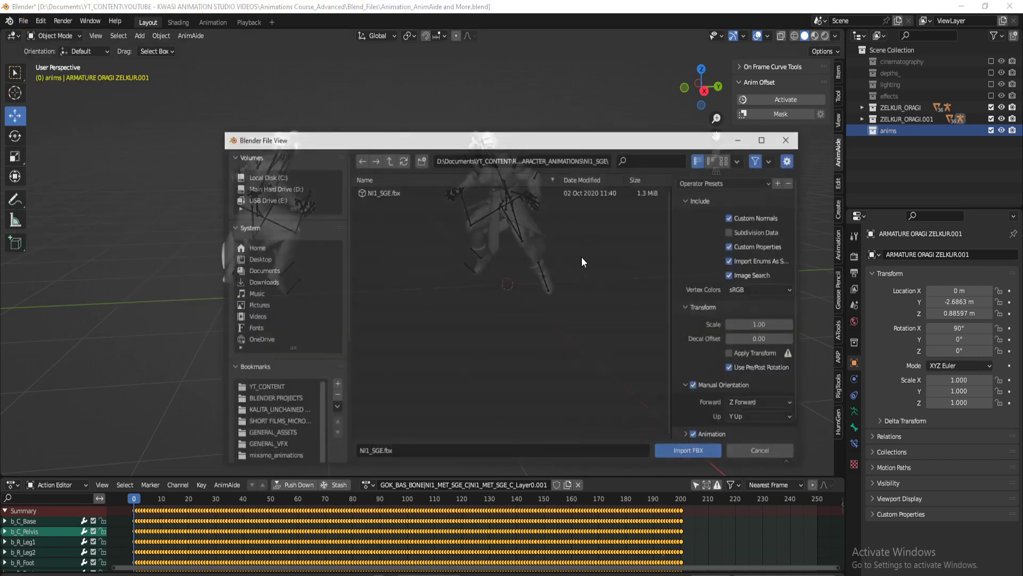
pyautogui.click(389, 159)
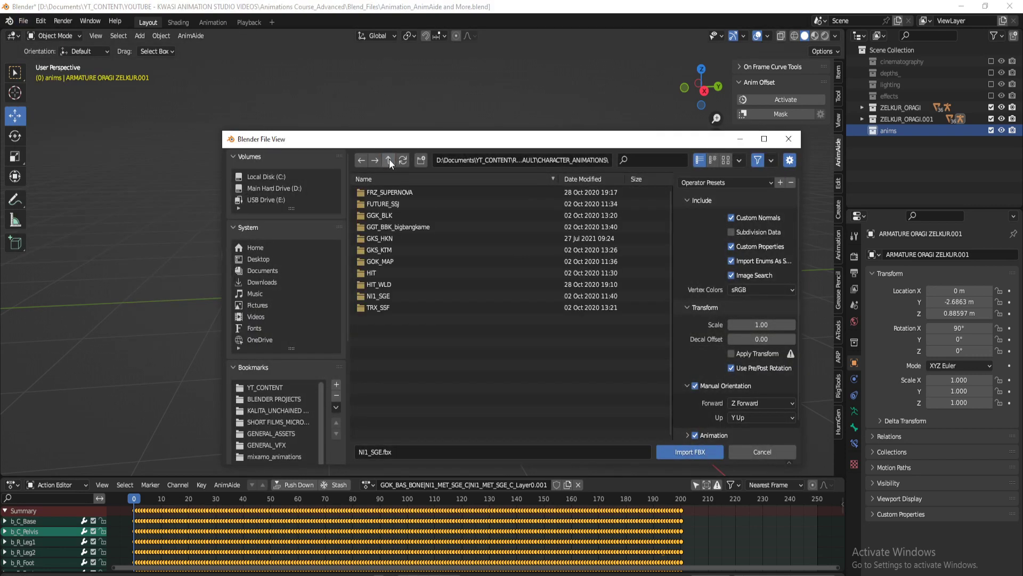
pyautogui.click(389, 159)
pyautogui.click(395, 215)
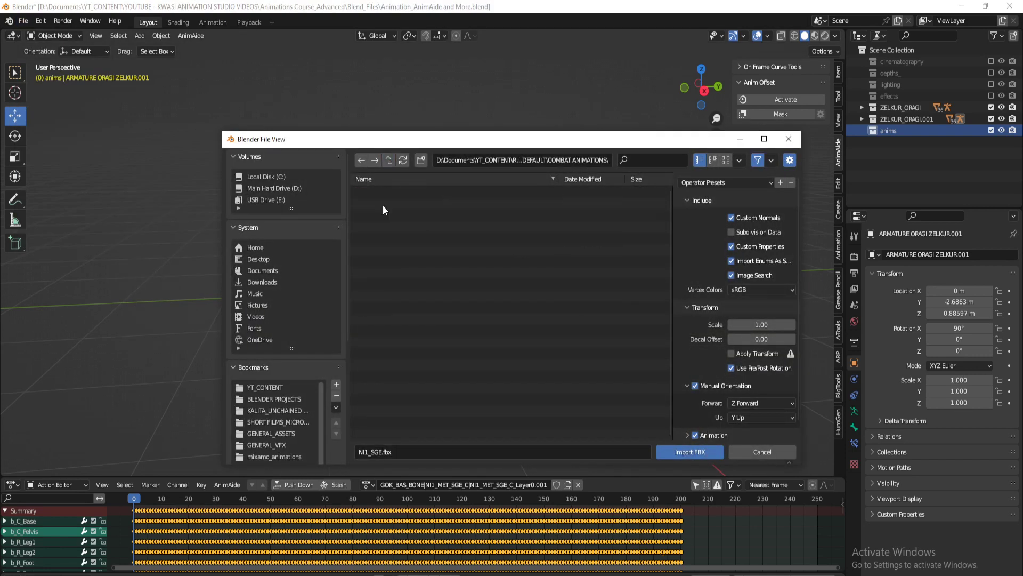
pyautogui.click(389, 160)
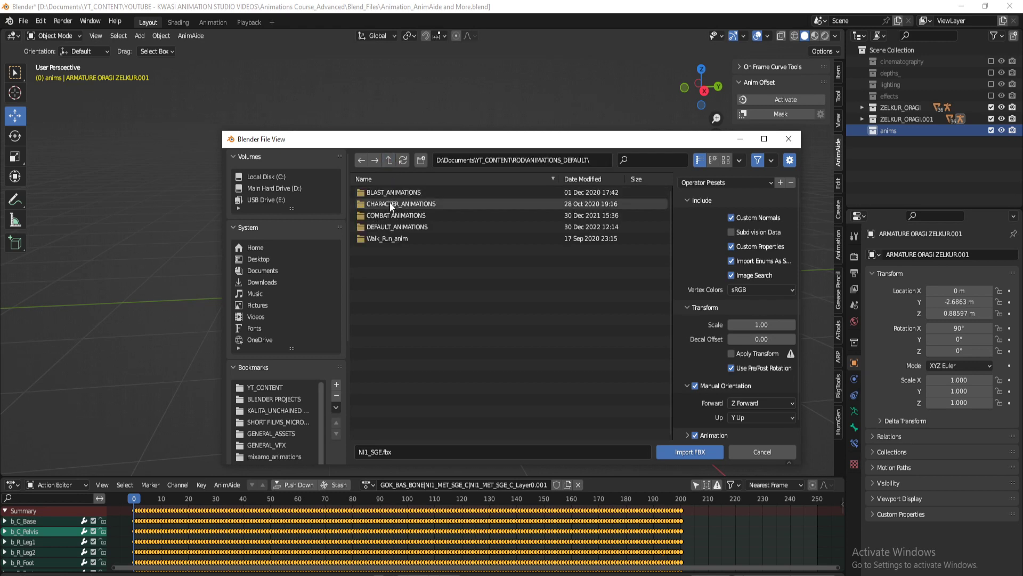
pyautogui.click(389, 226)
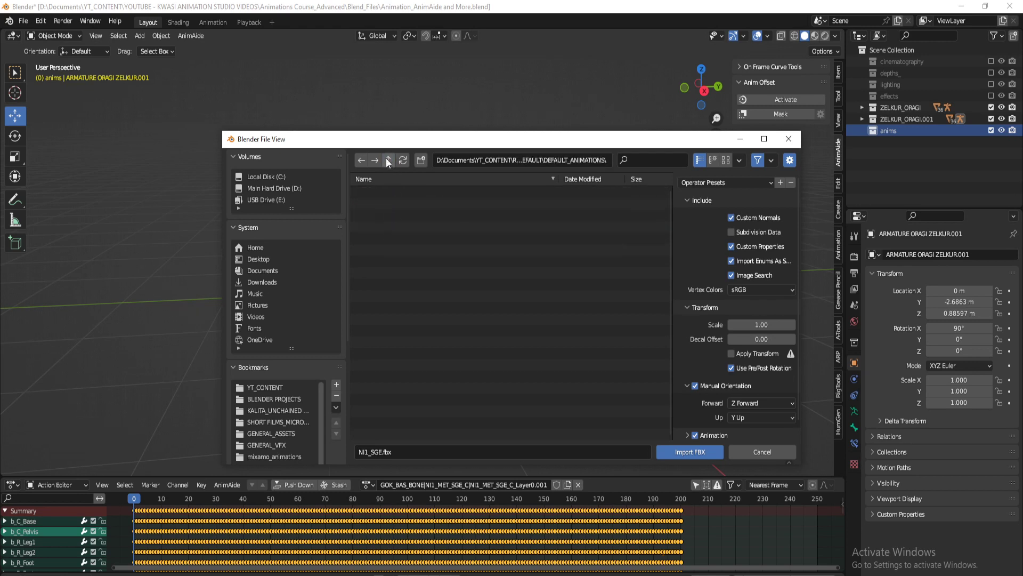
pyautogui.click(389, 159)
pyautogui.click(380, 238)
pyautogui.click(388, 159)
pyautogui.click(388, 159)
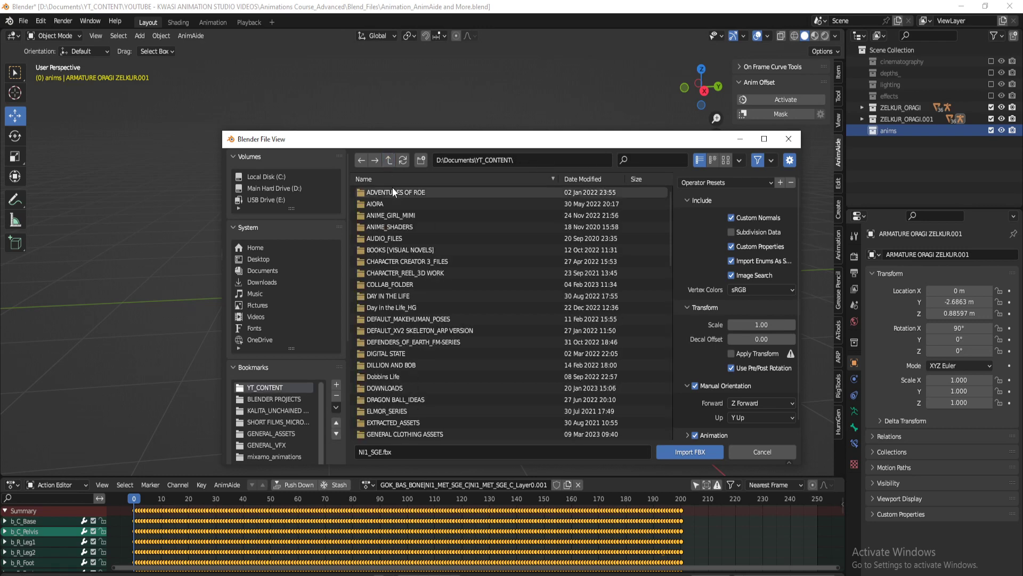
# Filter the YT_CONTENT folder for "ROD" and go into ROD, CHARACTER FILES, Assets_ROD and its Animations folder
pyautogui.click(656, 160)
pyautogui.write('RO')
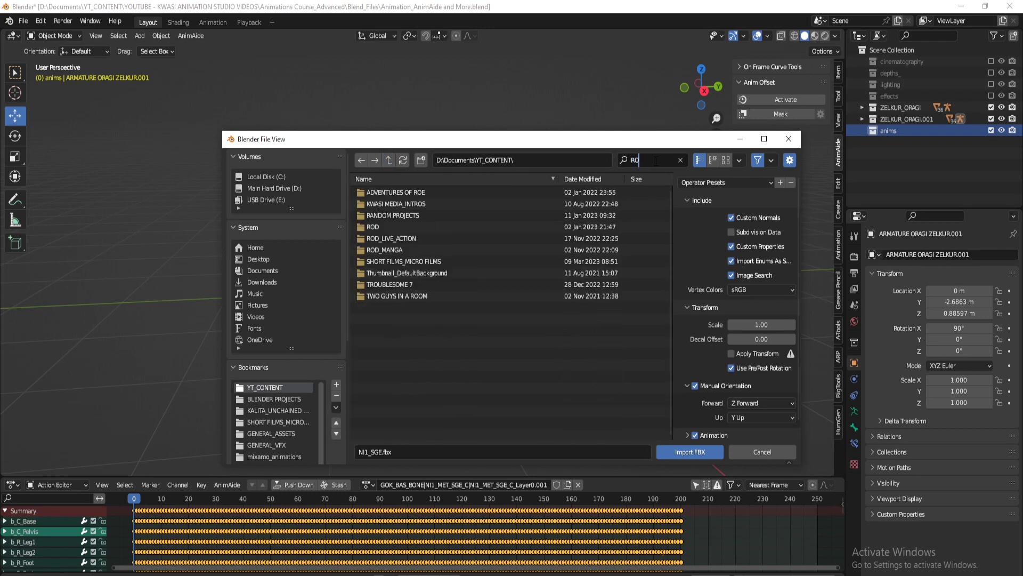
pyautogui.write('D')
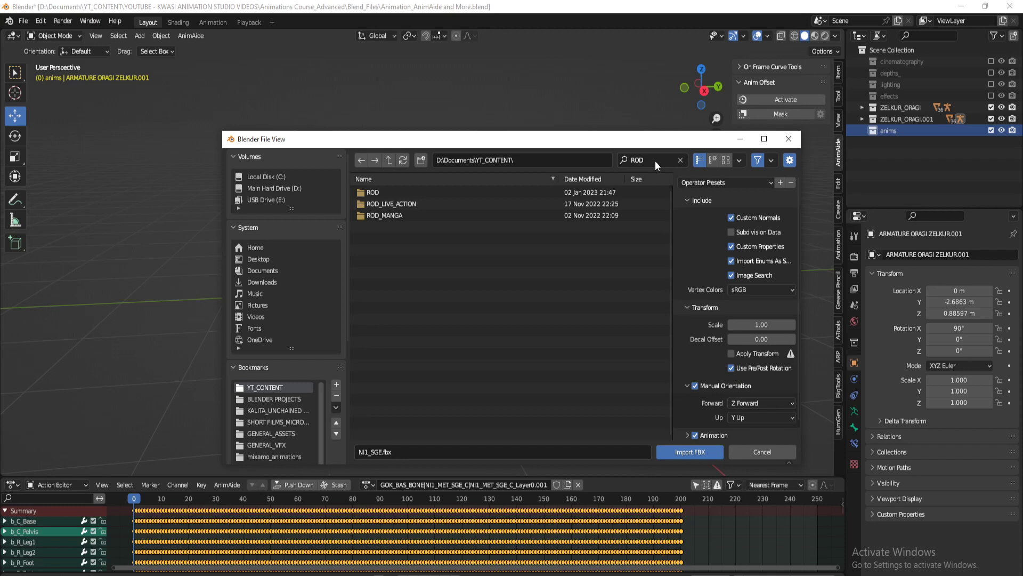
pyautogui.doubleClick(371, 193)
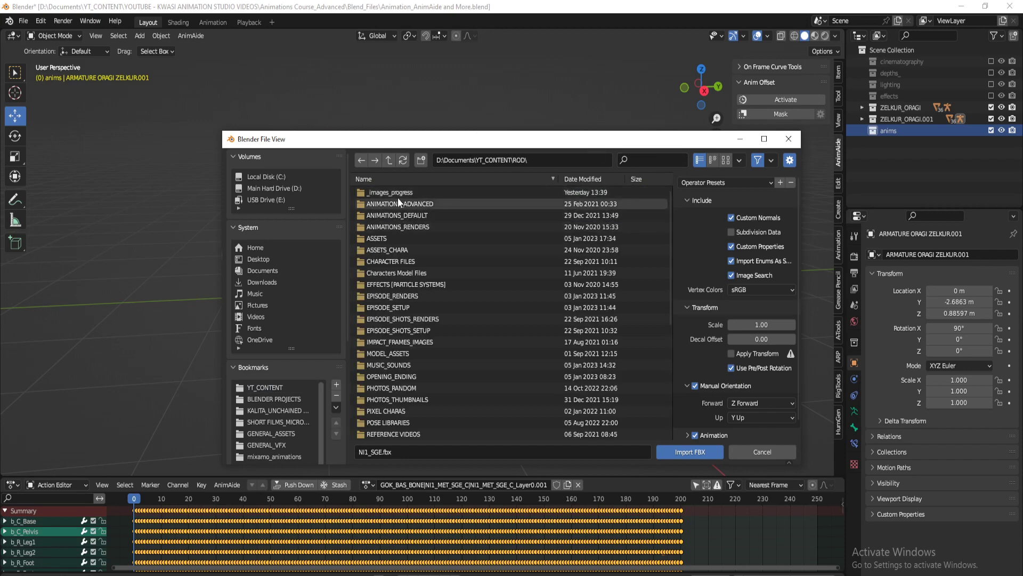
pyautogui.doubleClick(392, 261)
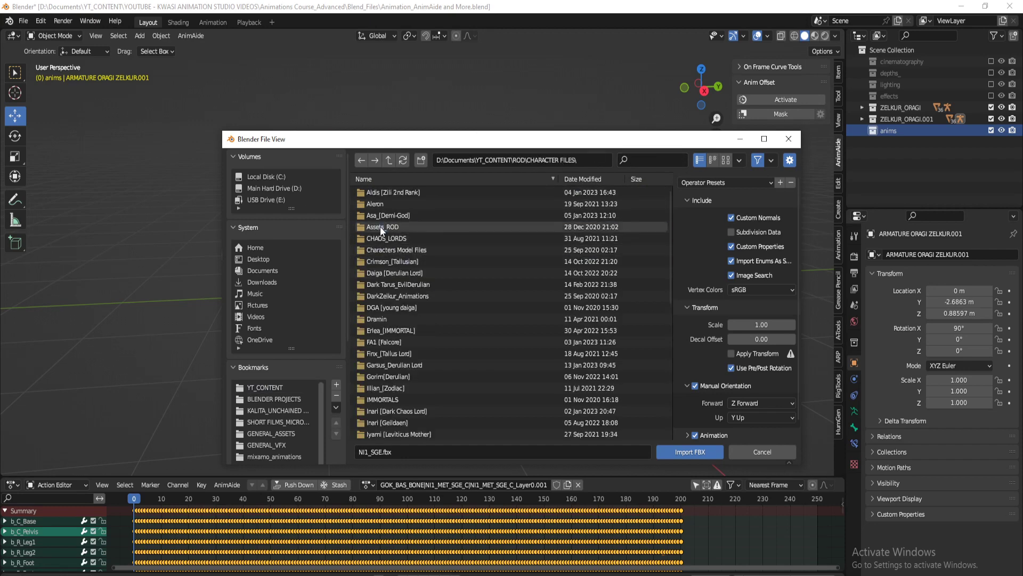
pyautogui.doubleClick(379, 226)
pyautogui.doubleClick(380, 192)
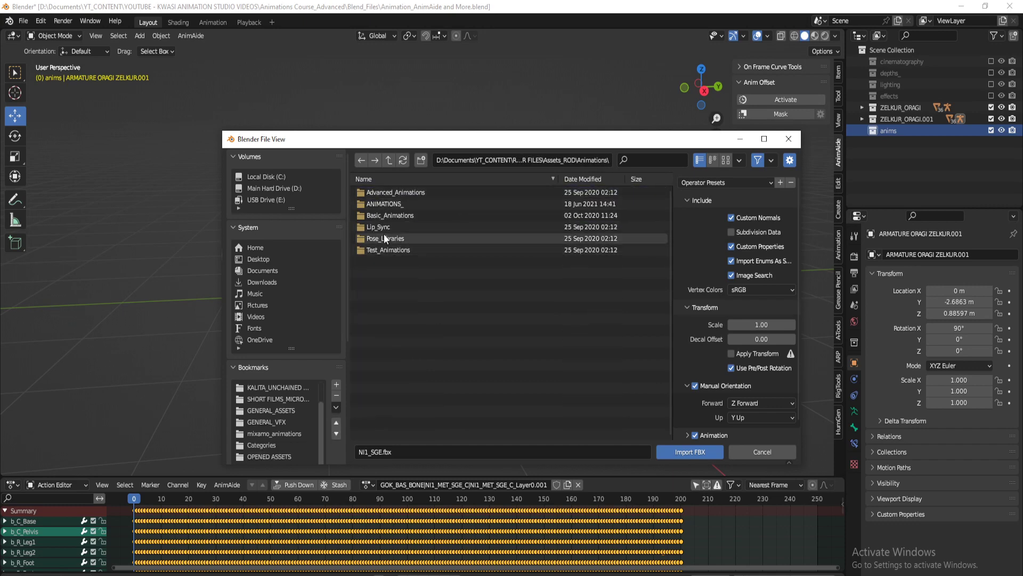
# Import FRIEZASTYLE_EMO_456FPS.fbx from the FIGHTING_TAUNTING folder under ANIMATIONS_, COMMON_ANIMATIONS and FBX_FILES
pyautogui.doubleClick(394, 203)
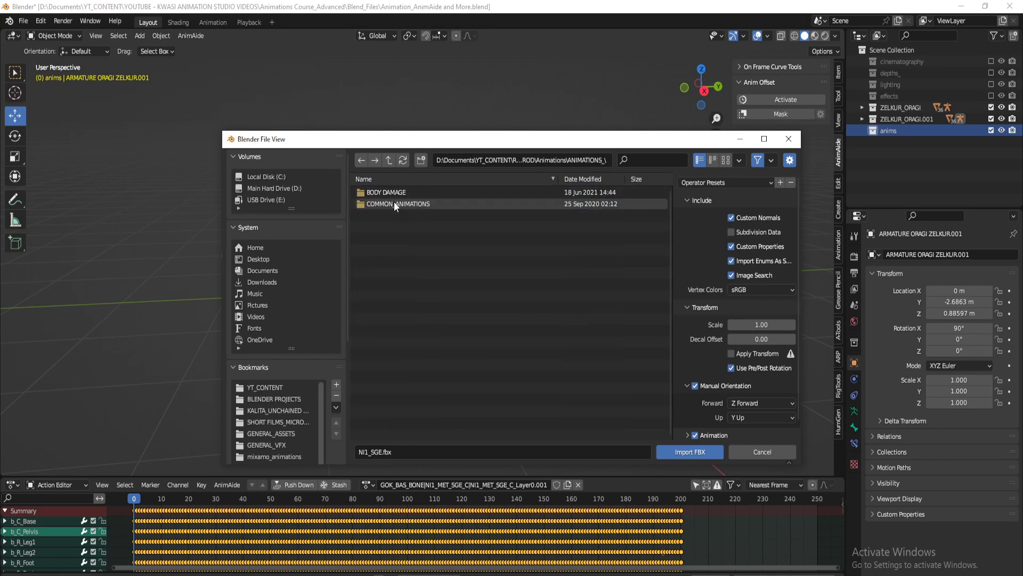
pyautogui.doubleClick(393, 205)
pyautogui.doubleClick(393, 205)
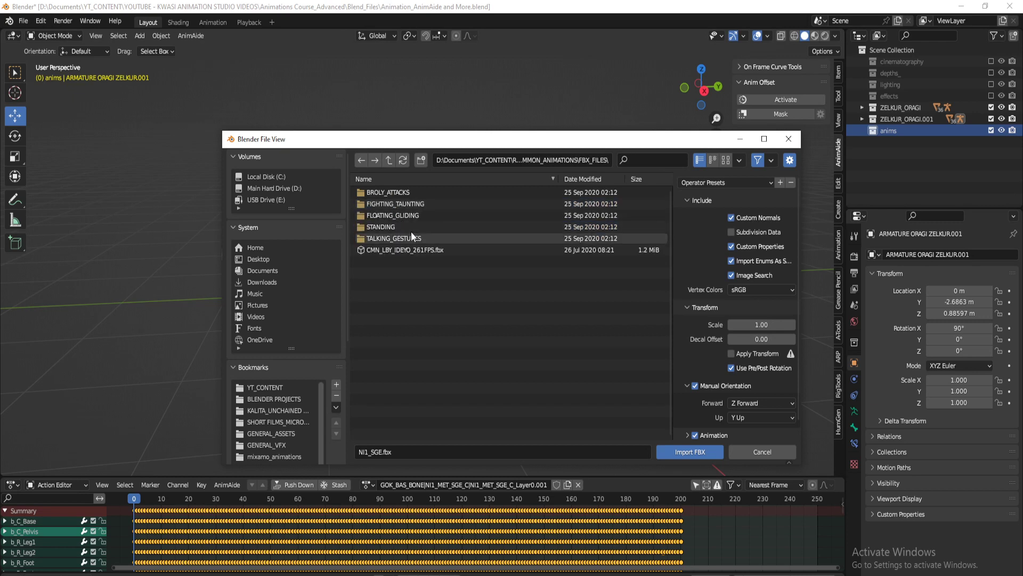
pyautogui.doubleClick(396, 203)
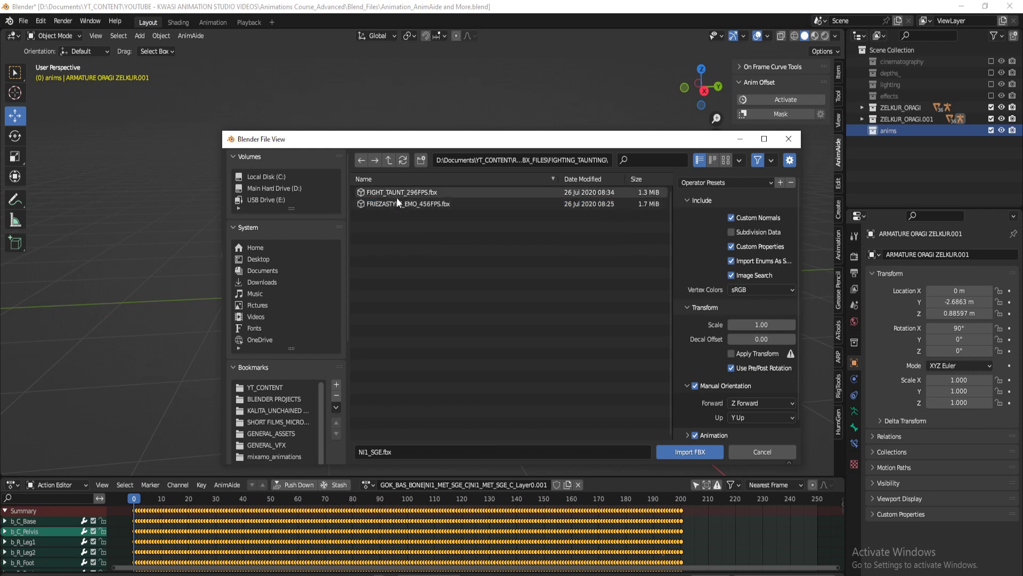
pyautogui.click(399, 204)
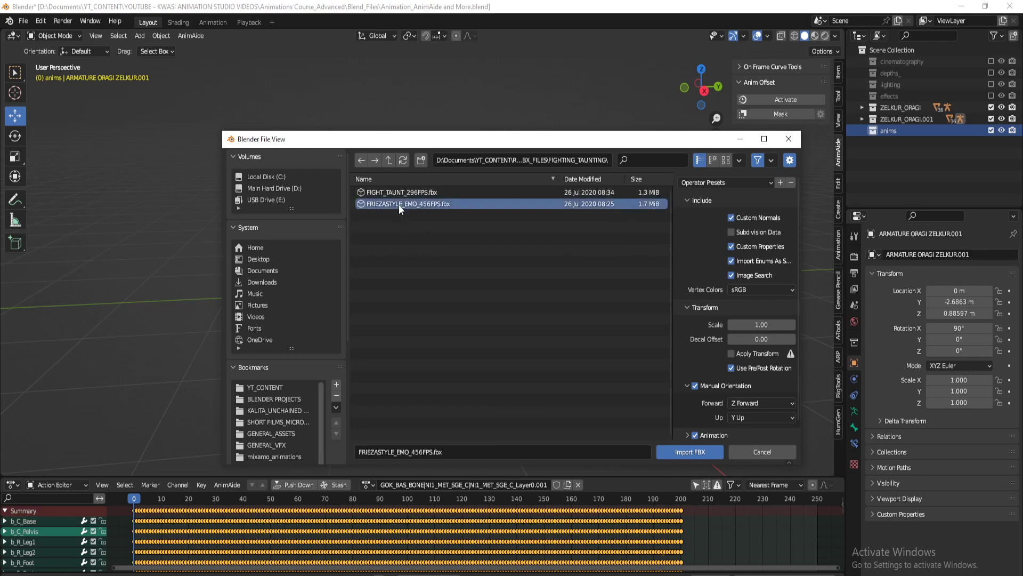
pyautogui.click(704, 452)
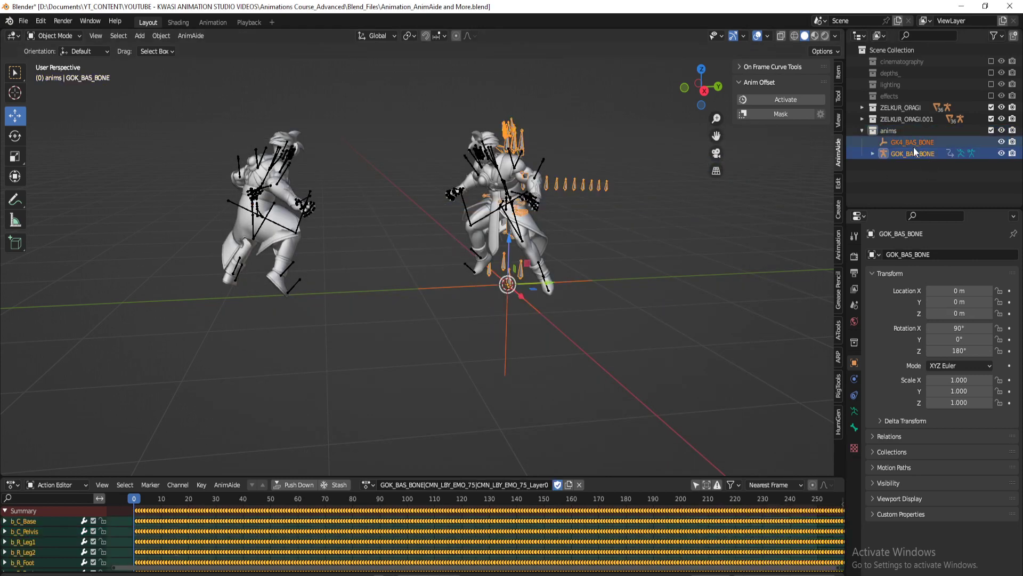
# Clear the fake user from the NI1_MET_SGE_C_Layer0 action on the original Oragi armature and the Tpose_Layer0.001 action on GOK_BAS_BONE
pyautogui.click(367, 484)
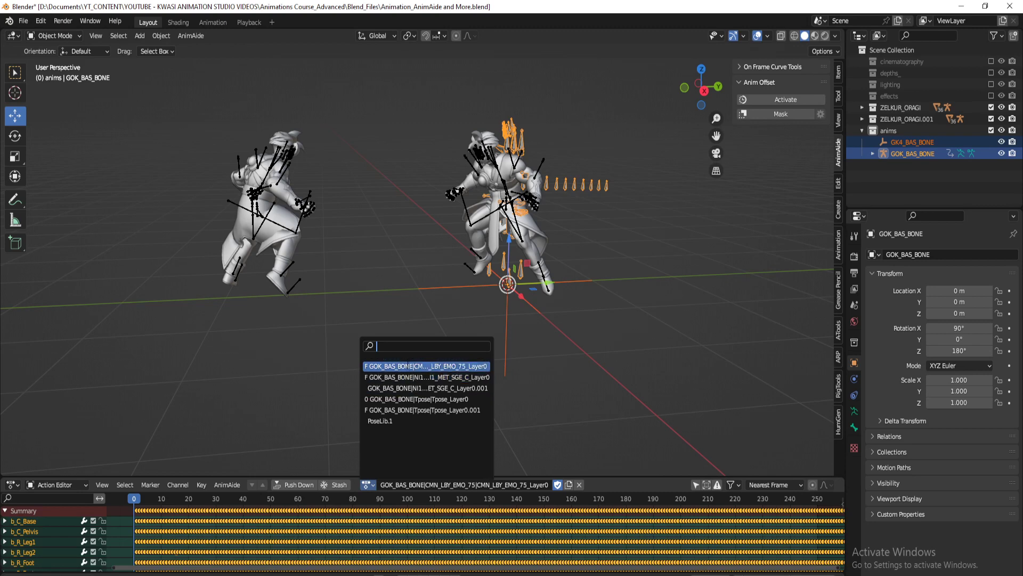
pyautogui.click(390, 381)
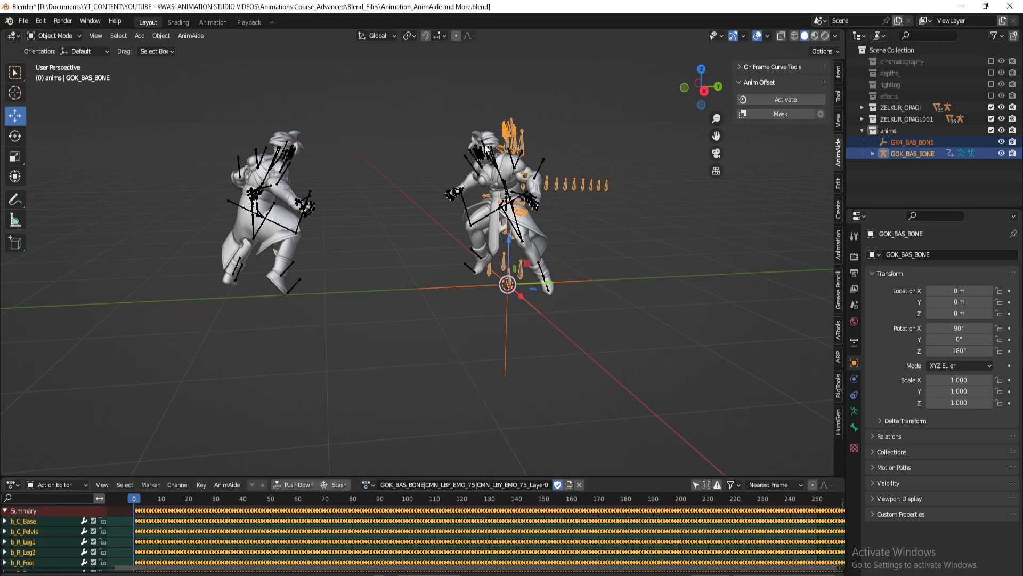
pyautogui.click(478, 162)
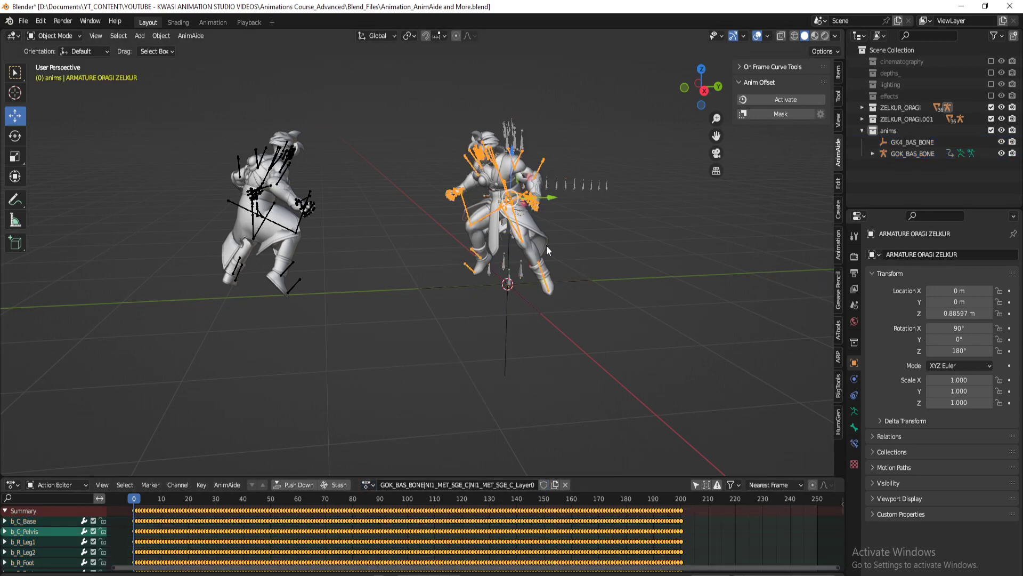
pyautogui.click(573, 187)
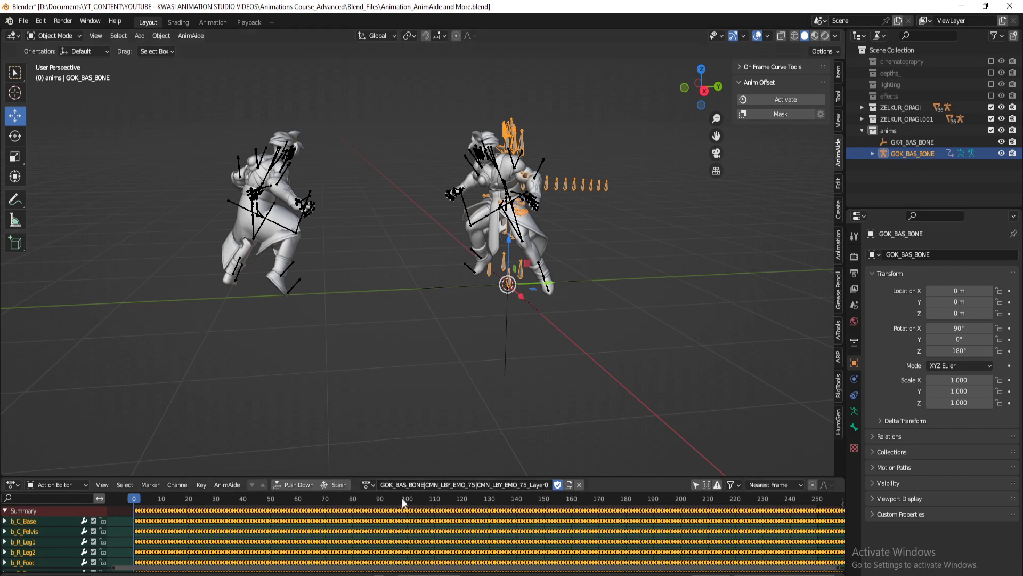
pyautogui.click(368, 484)
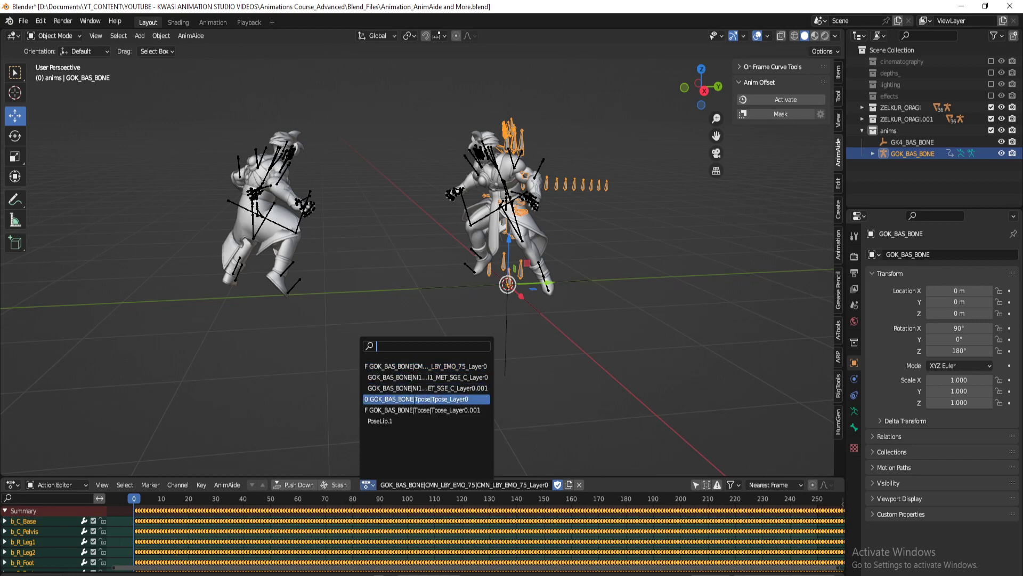
pyautogui.click(421, 410)
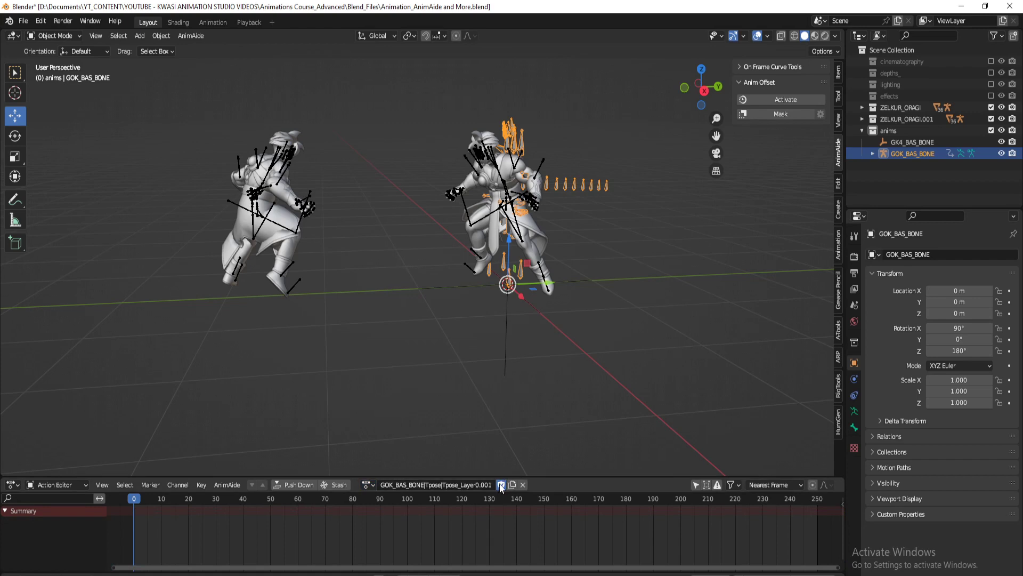
# Preview the NI1_MET_SGE_C_Layer0.001 and NI1_MET_SGE_C_Layer0 actions on GOK_BAS_BONE, ending with CMN_LBY_EMO_75_Layer0 assigned
pyautogui.click(368, 484)
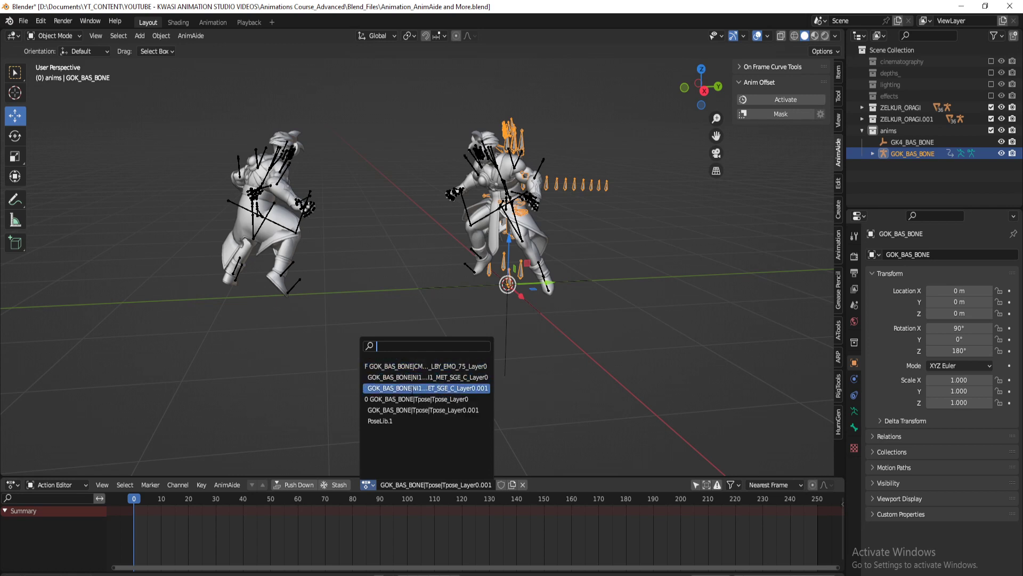
pyautogui.click(416, 386)
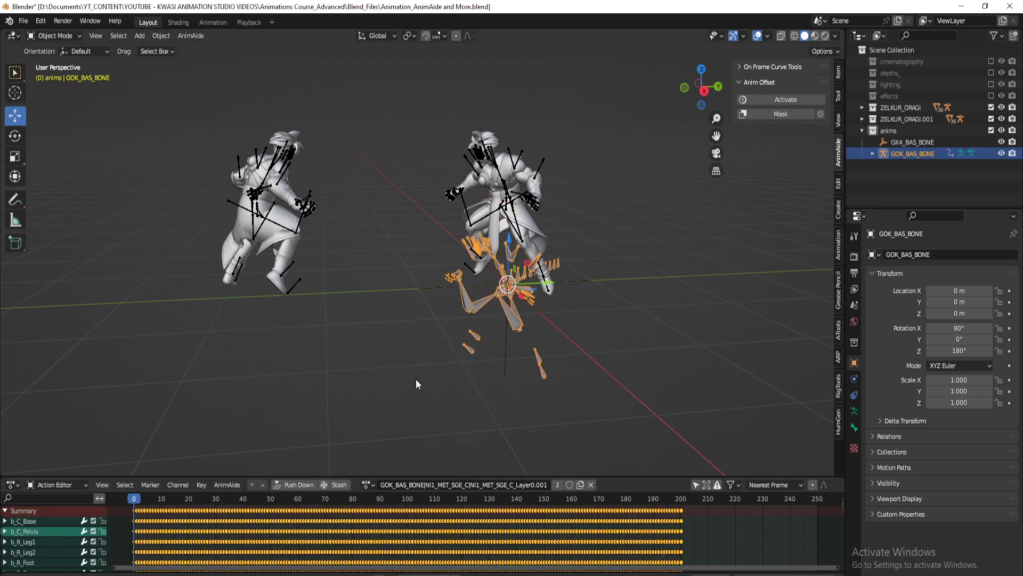
pyautogui.moveTo(285, 499); pyautogui.dragTo(132, 501)
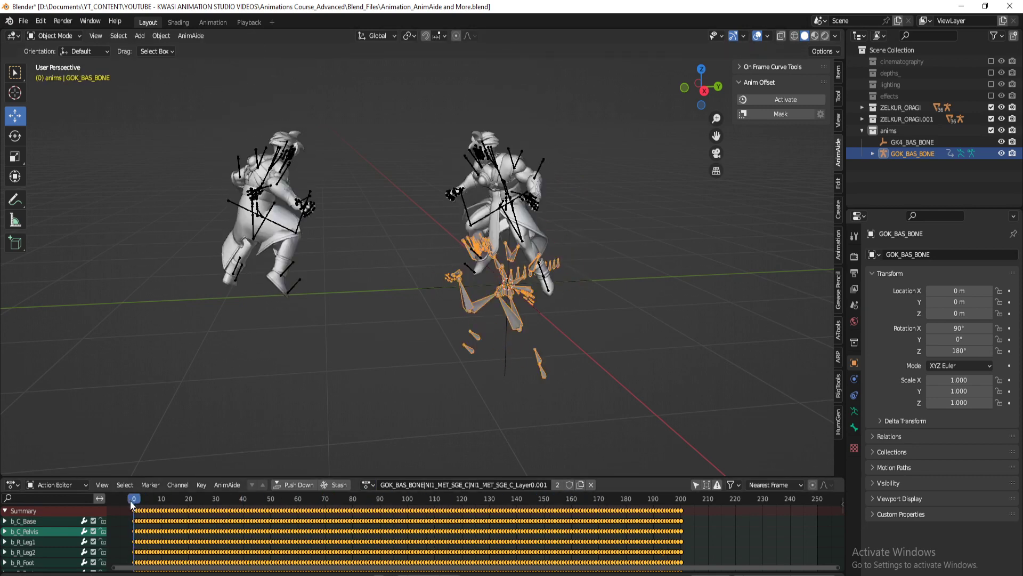
pyautogui.click(369, 485)
pyautogui.click(406, 377)
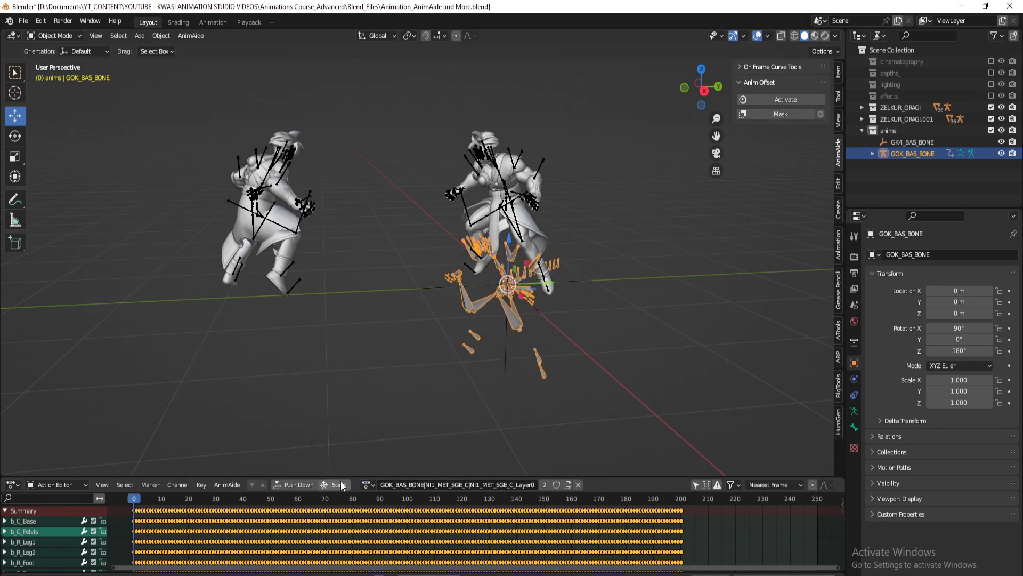
pyautogui.click(367, 485)
pyautogui.click(407, 365)
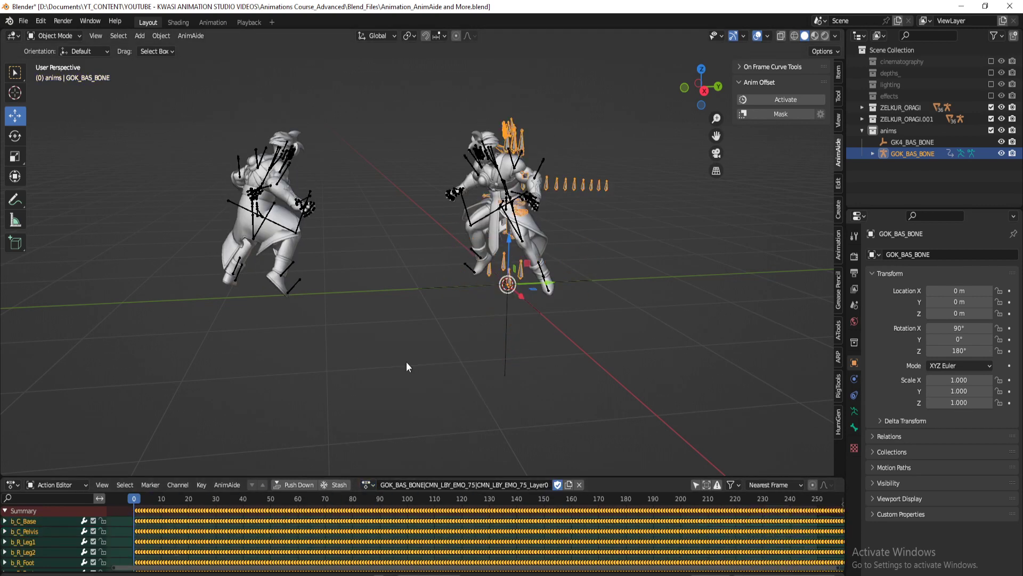
# Shift all keyframes of the CMN_LBY_EMO_75_Layer0 action to start at frame 0
pyautogui.moveTo(152, 498); pyautogui.dragTo(121, 506)
pyautogui.press('g')
pyautogui.click(138, 522)
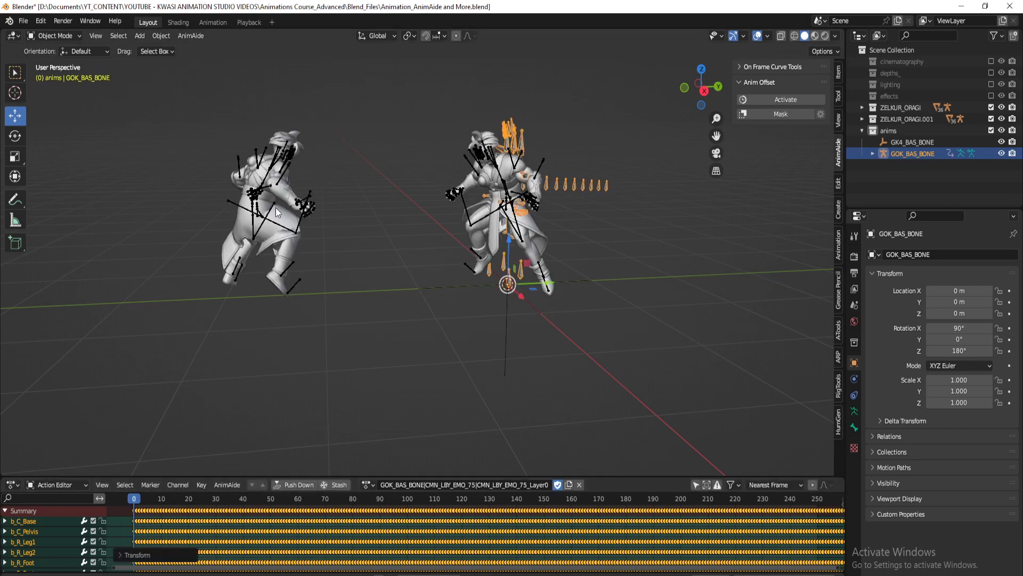
# Assign the CMN_LBY_EMO_75_Layer0 action to the duplicate armature, ARMATURE ORAGI ZELKUR.001
pyautogui.click(280, 159)
pyautogui.click(368, 485)
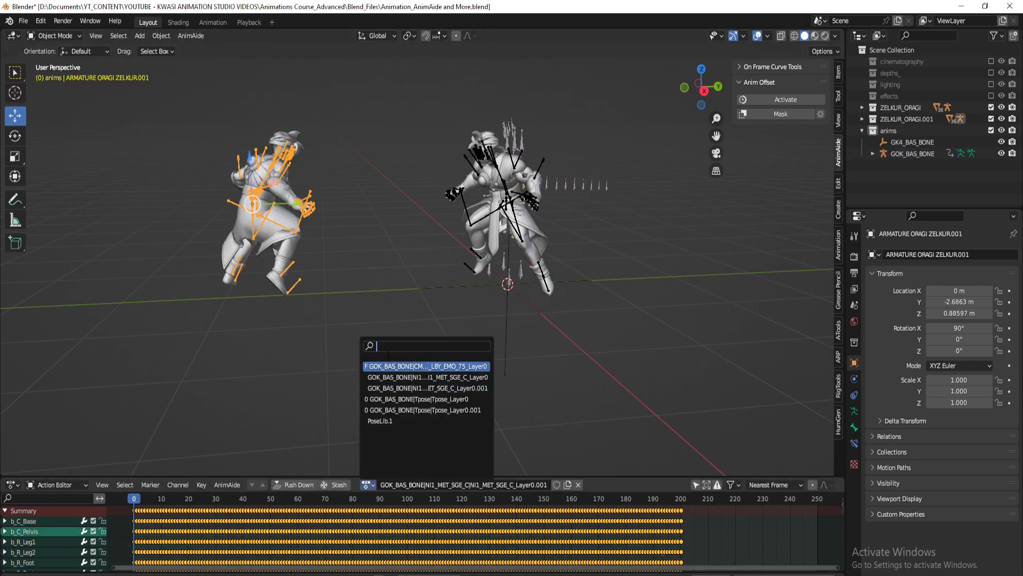
pyautogui.click(421, 361)
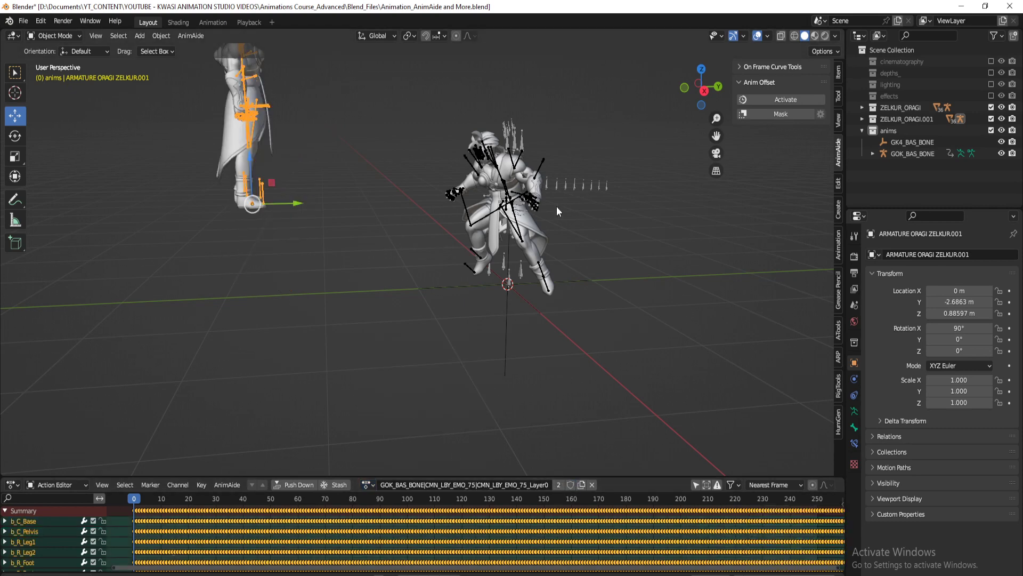
# Delete the imported GOK_BAS_BONE armature and the GK4_BAS_BONE empty from the anims collection
pyautogui.click(594, 190)
pyautogui.rightClick(916, 148)
pyautogui.click(916, 148)
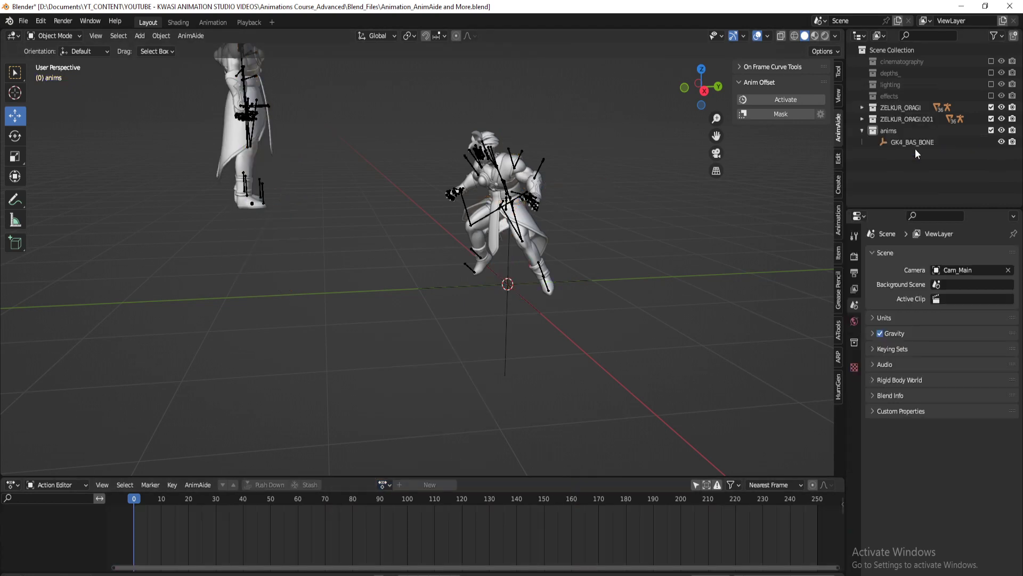
pyautogui.rightClick(915, 148)
pyautogui.click(903, 144)
# Put ARMATURE ORAGI ZELKUR.001 into Pose Mode with b_C_Pelvis selected and activate AnimAide's Anim Offset
pyautogui.click(246, 115)
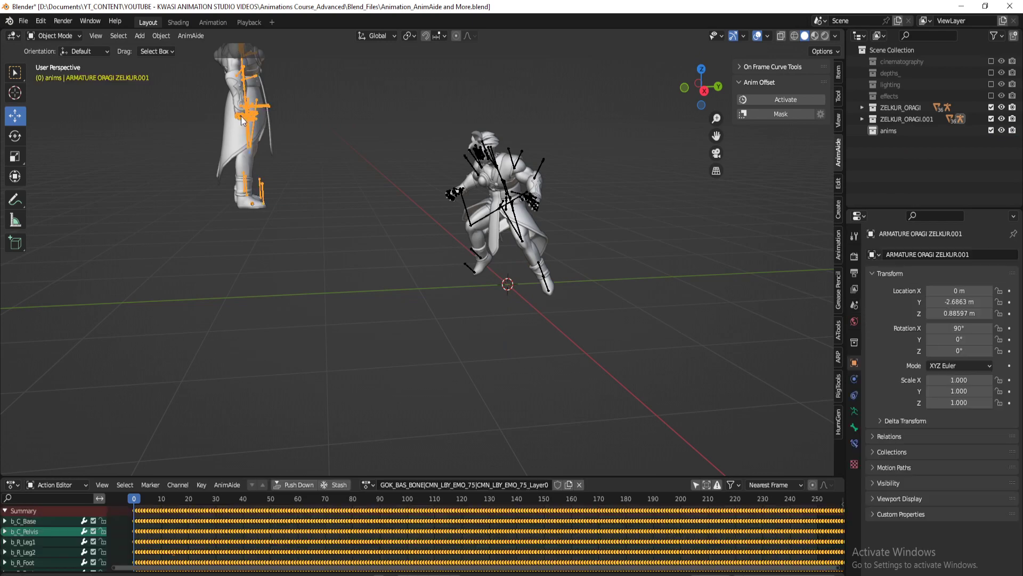
pyautogui.moveTo(294, 224); pyautogui.dragTo(386, 210, button='middle')
pyautogui.hotkey('ctrl', 'Tab')
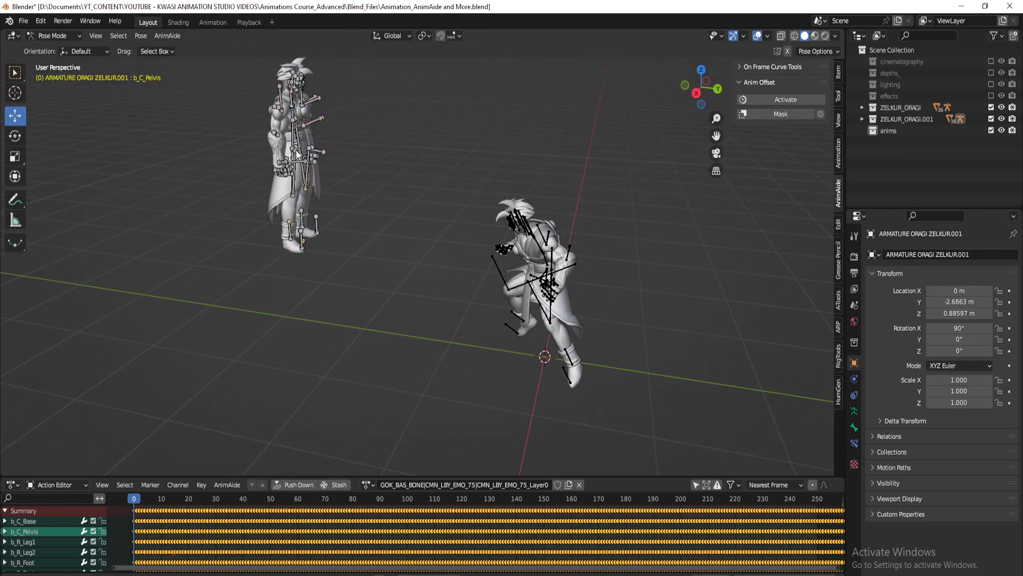
pyautogui.moveTo(239, 183); pyautogui.dragTo(373, 195, button='middle')
pyautogui.scroll(4, 443, 204)
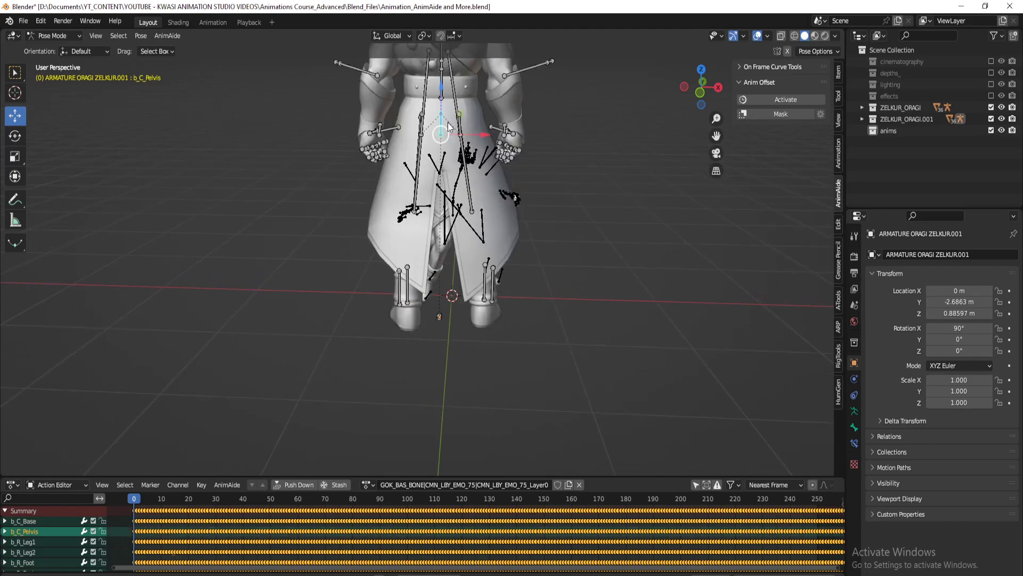
pyautogui.moveTo(432, 136); pyautogui.dragTo(594, 261, button='middle')
pyautogui.scroll(-4, 594, 261)
pyautogui.click(802, 100)
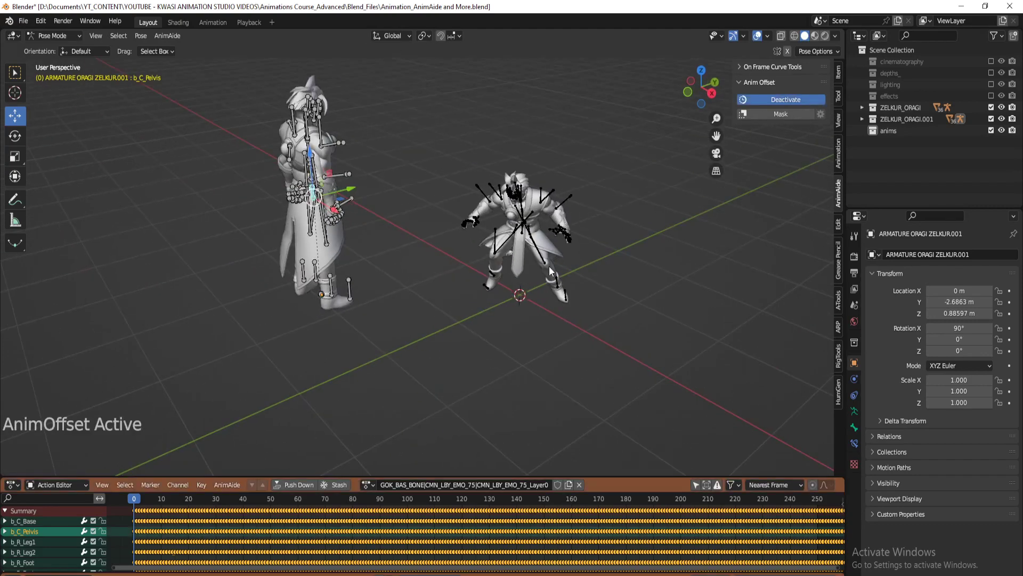
# Lower the duplicate's pelvis bone about 0.893 m along Z to ground level, deactivate Anim Offset and return to Object Mode
pyautogui.press('KP_3')
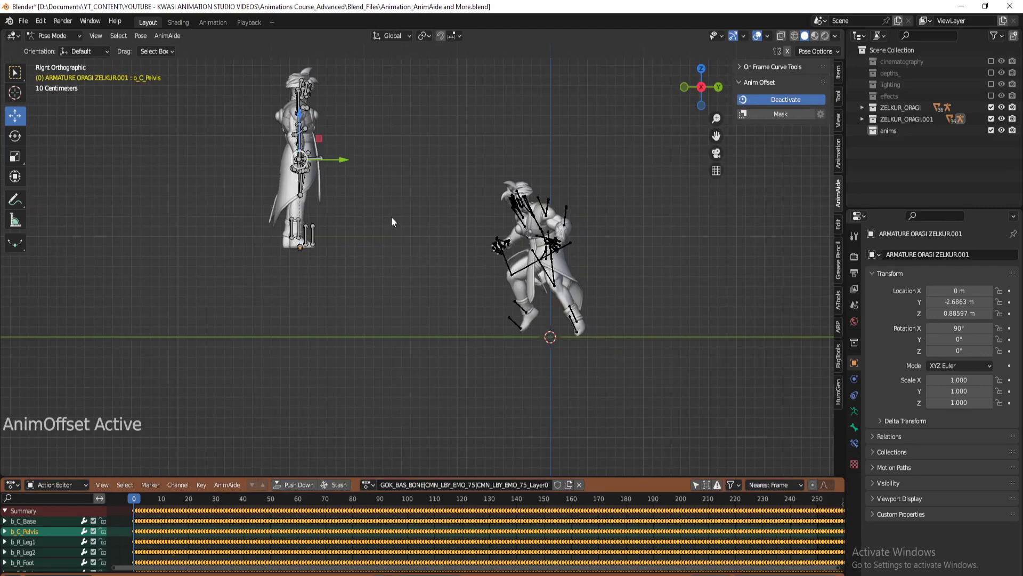
pyautogui.press('g')
pyautogui.press('z')
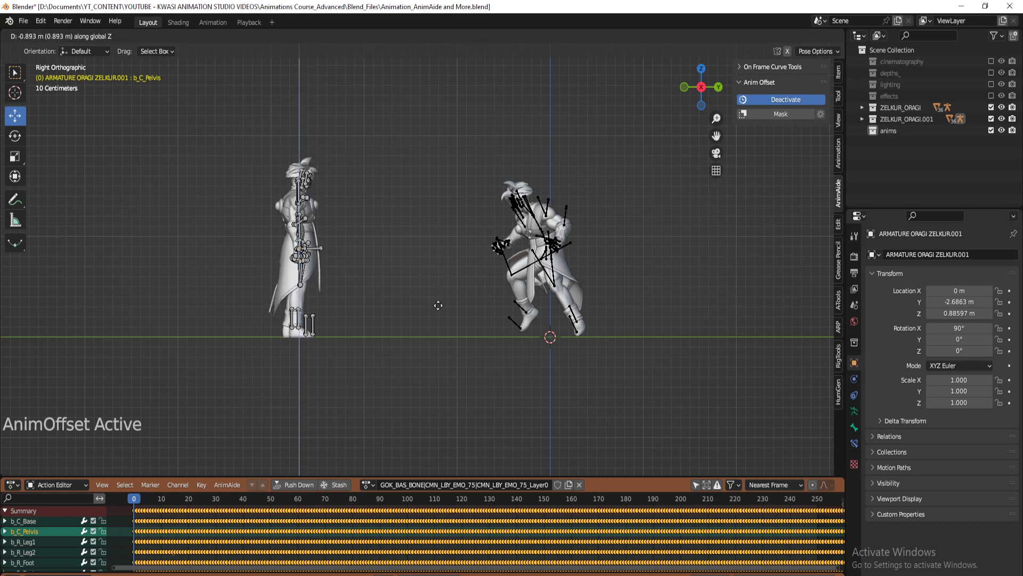
pyautogui.click(439, 306)
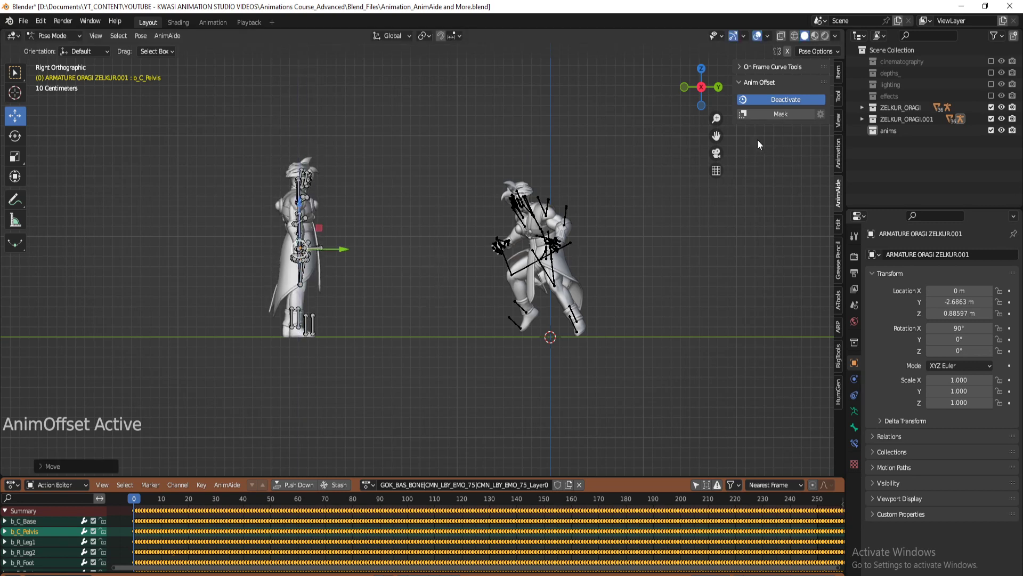
pyautogui.click(791, 99)
pyautogui.hotkey('ctrl', 'Tab')
pyautogui.hotkey('alt', 'a')
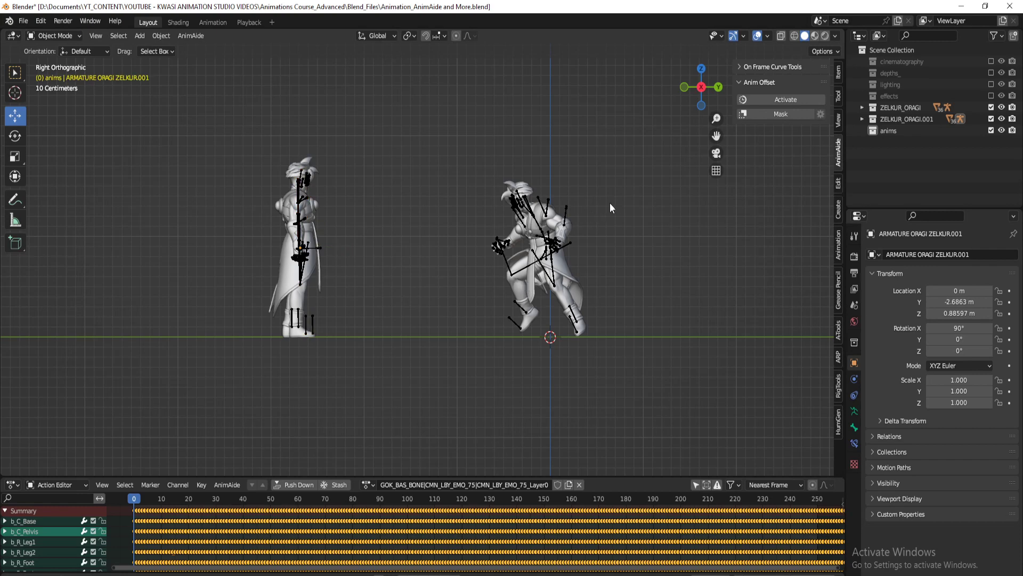
# Hide the bones of both characters through the viewport overlays
pyautogui.moveTo(576, 212)
pyautogui.keyDown('shift'); pyautogui.mouseDown(button='middle')
pyautogui.moveTo(571, 225)
pyautogui.moveTo(582, 227)
pyautogui.mouseUp(button='middle'); pyautogui.keyUp('shift')
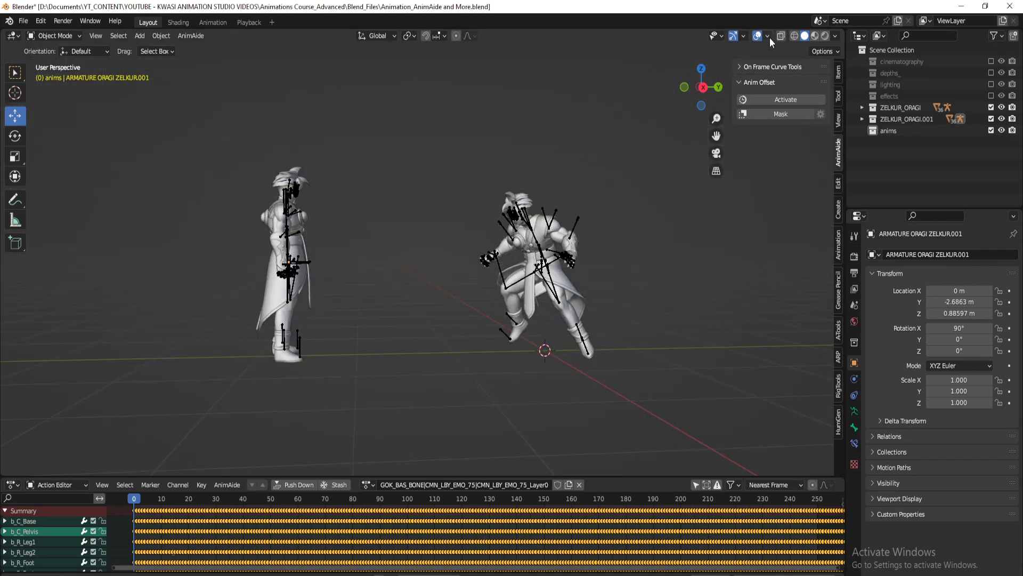
pyautogui.click(768, 36)
pyautogui.click(785, 165)
# Play both characters' animations, check them from several angles, and return to frame 0
pyautogui.moveTo(480, 317); pyautogui.dragTo(407, 383, button='middle')
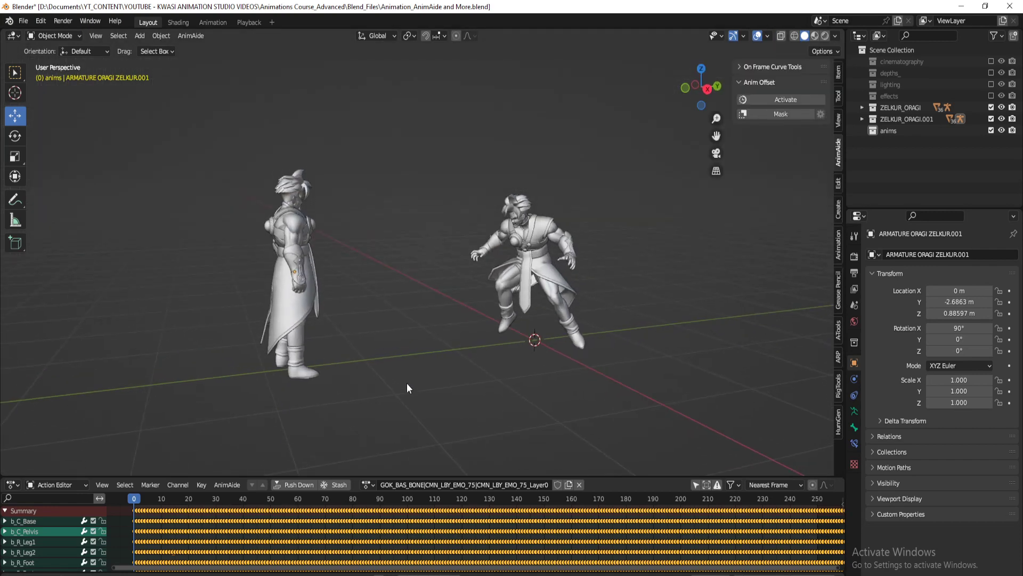
pyautogui.press('space')
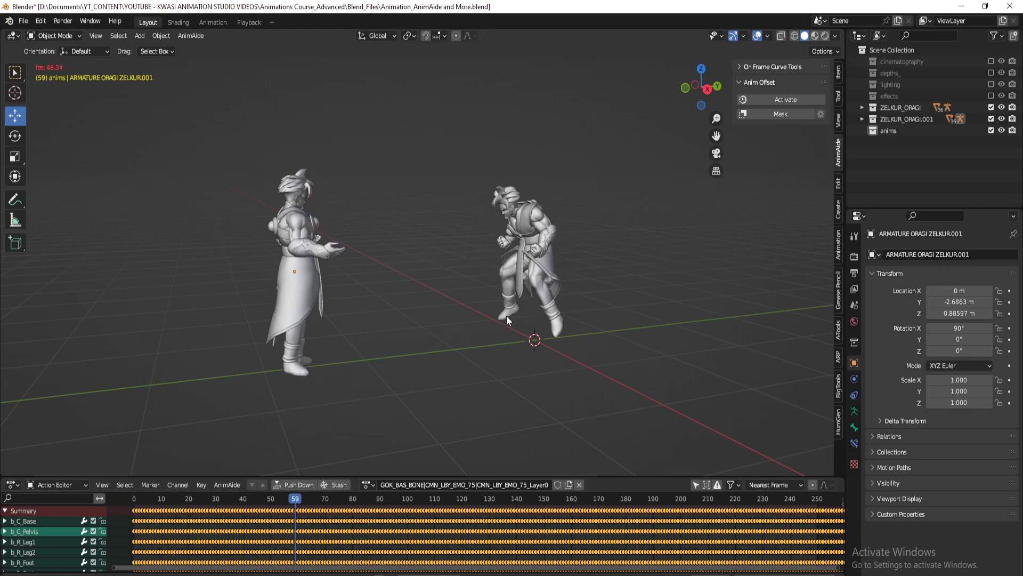
pyautogui.moveTo(506, 312); pyautogui.dragTo(429, 320, button='middle')
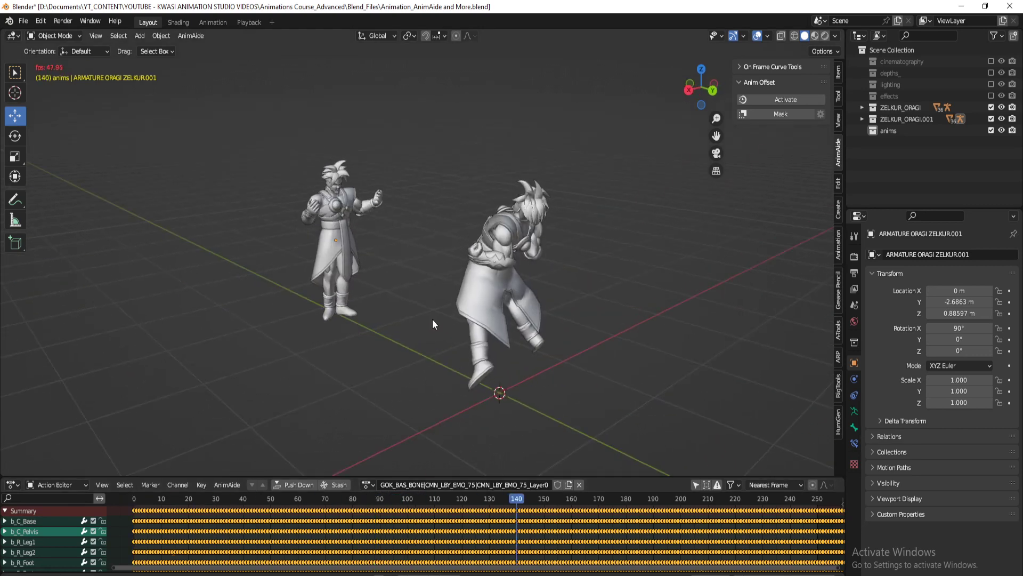
pyautogui.press('space')
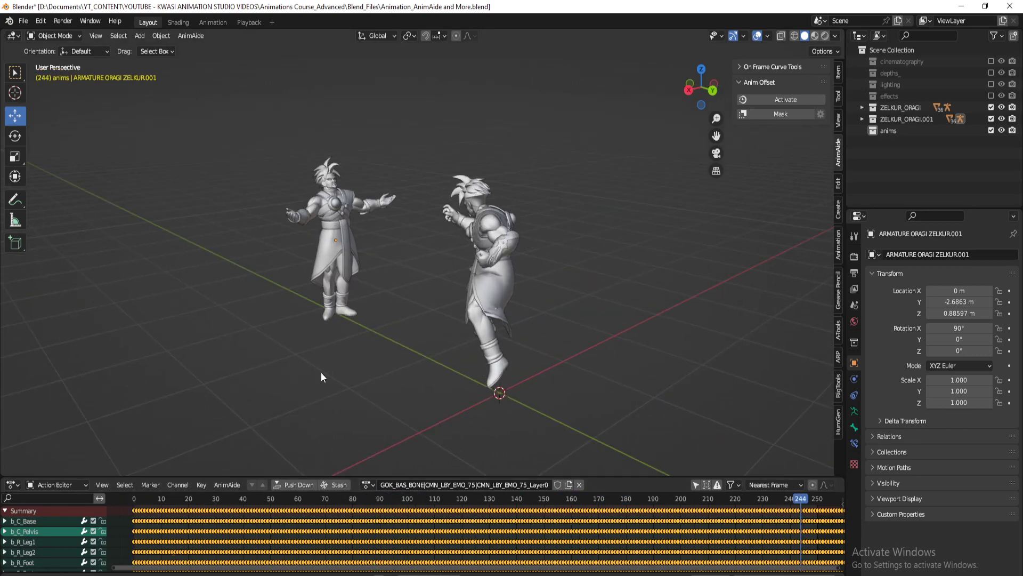
pyautogui.moveTo(321, 372); pyautogui.dragTo(349, 373, button='middle')
pyautogui.moveTo(145, 503); pyautogui.dragTo(840, 515)
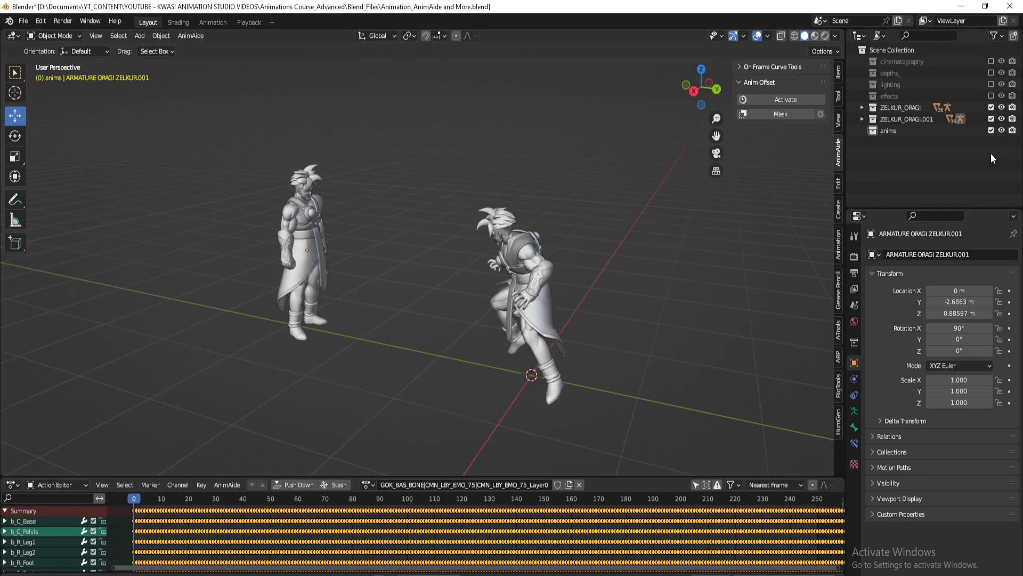
# Exclude the ZELKUR_ORAGI collection from the view layer to isolate the duplicate character
pyautogui.click(991, 107)
pyautogui.moveTo(360, 269); pyautogui.dragTo(389, 244, button='middle')
pyautogui.scroll(4, 395, 283)
pyautogui.moveTo(395, 283); pyautogui.dragTo(415, 273, button='middle')
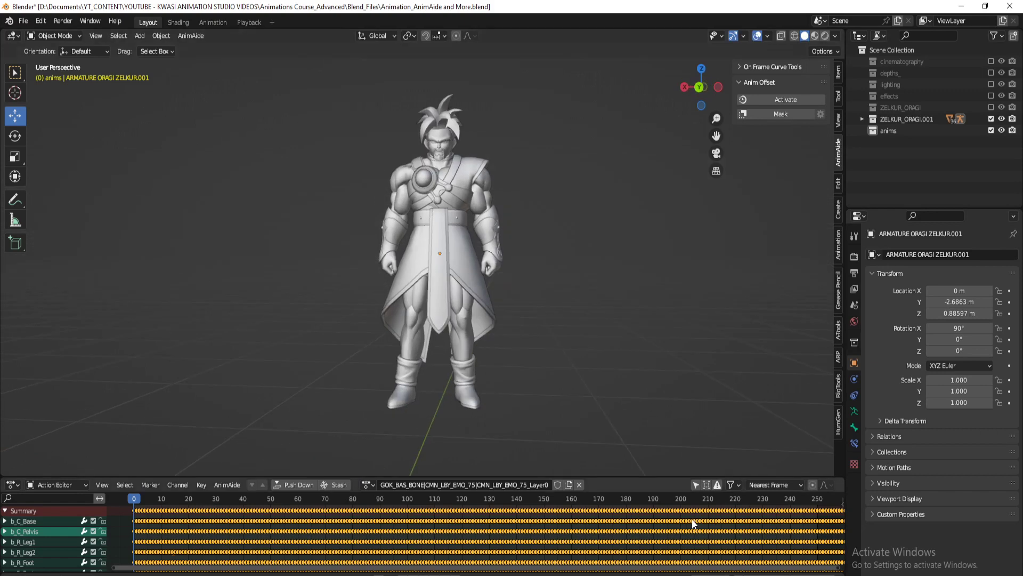
# Play the duplicate's whole animation from the front, stop it and return to frame 0
pyautogui.scroll(-10, 683, 519)
pyautogui.moveTo(700, 525); pyautogui.dragTo(629, 531, button='middle')
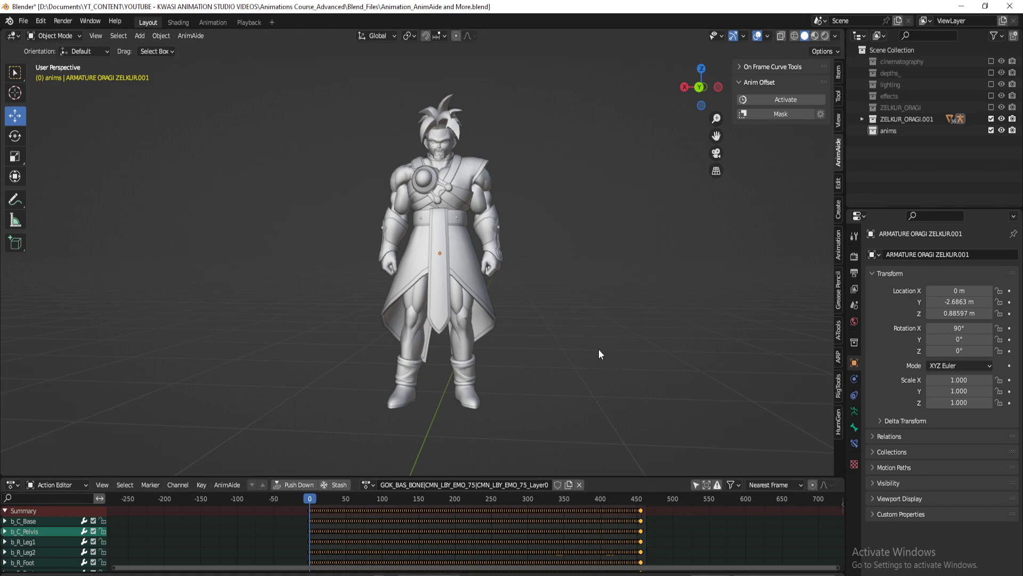
pyautogui.press('space')
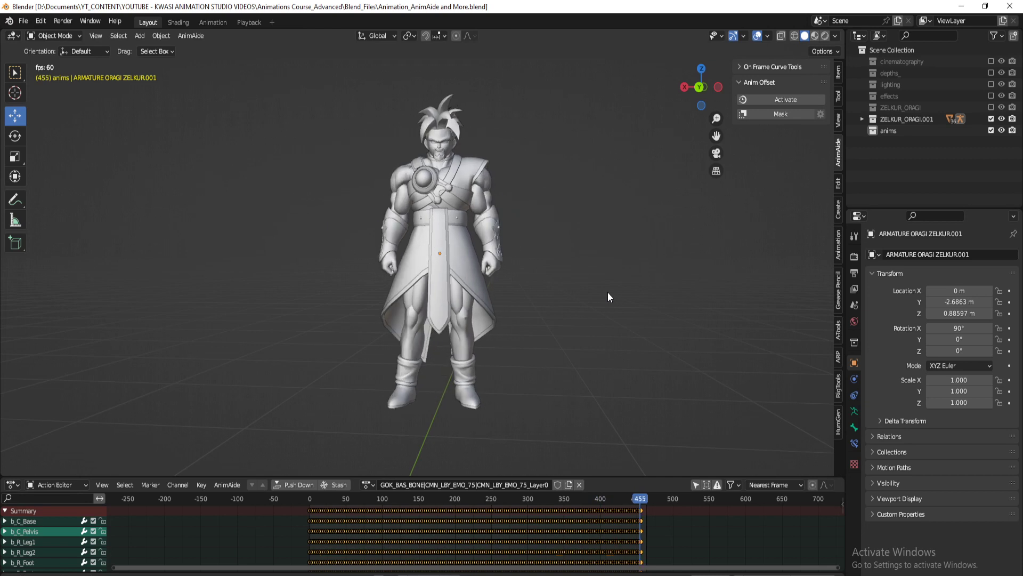
pyautogui.press('Escape')
pyautogui.click(294, 504)
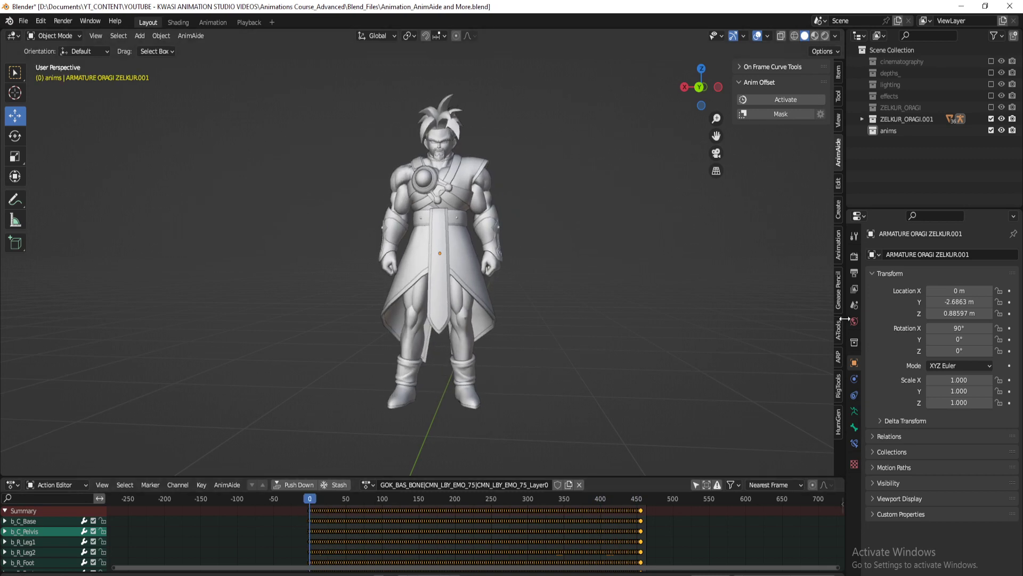
# Lower the scene's output frame rate and collapse the Format settings
pyautogui.click(855, 274)
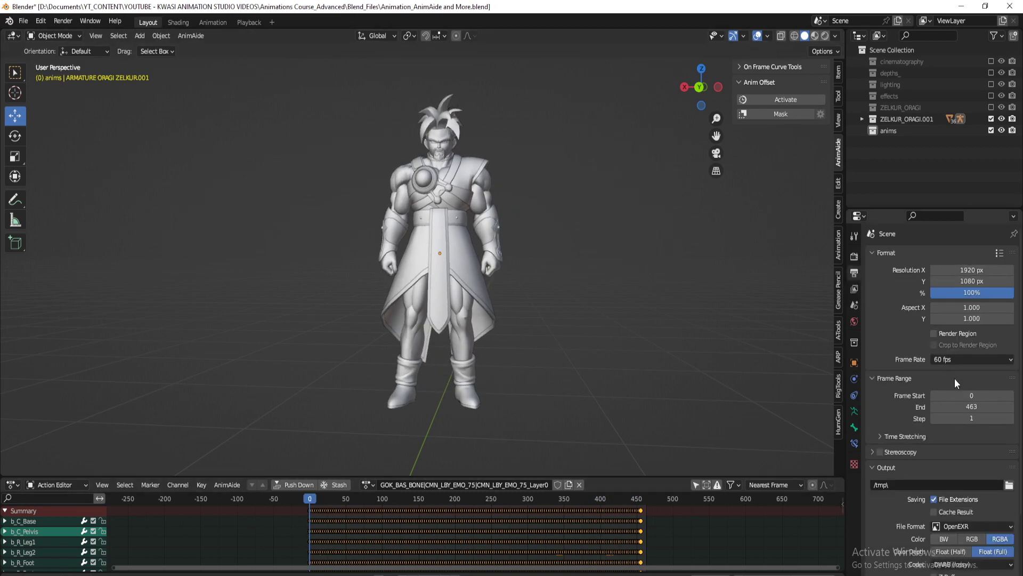
pyautogui.click(958, 359)
pyautogui.click(959, 418)
pyautogui.click(888, 254)
# Save the file and play the duplicate's animation at the new frame rate
pyautogui.moveTo(471, 336); pyautogui.dragTo(491, 277, button='middle')
pyautogui.hotkey('ctrl', 's')
pyautogui.press('space')
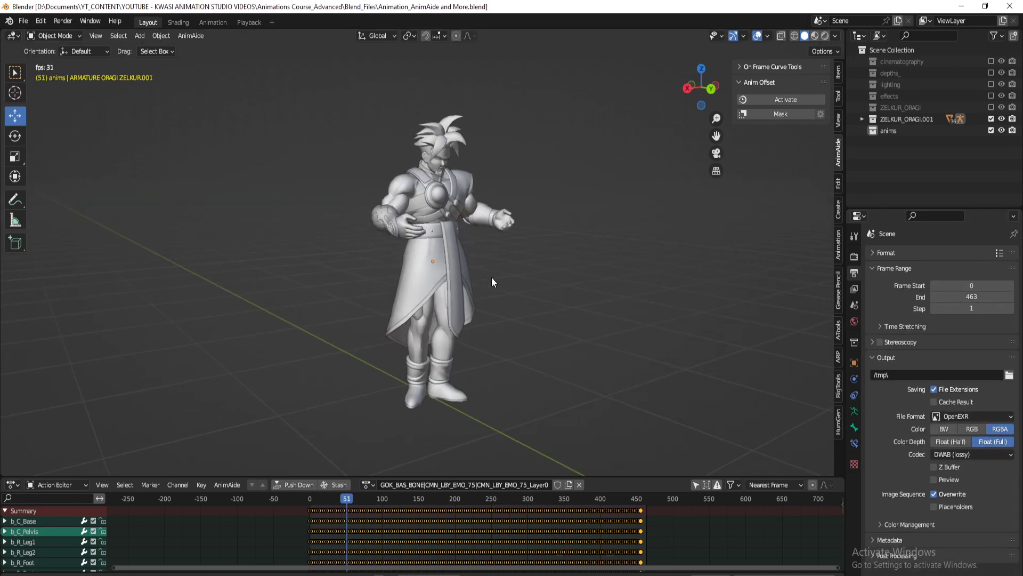
# Stop playback, open the playback sync mode options, replay the animation from frame 80 and return to frame 0
pyautogui.press('space')
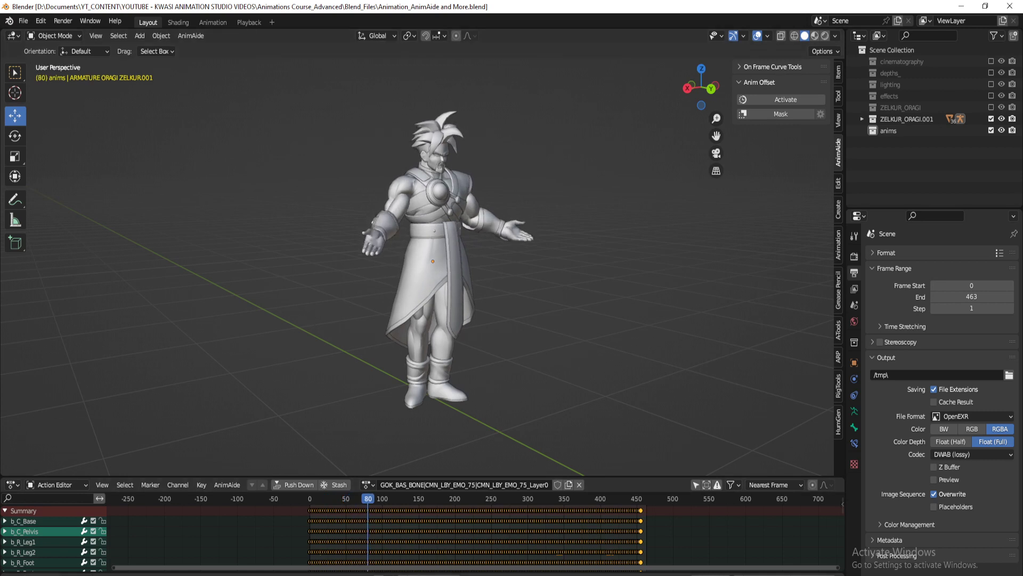
pyautogui.click(42, 574)
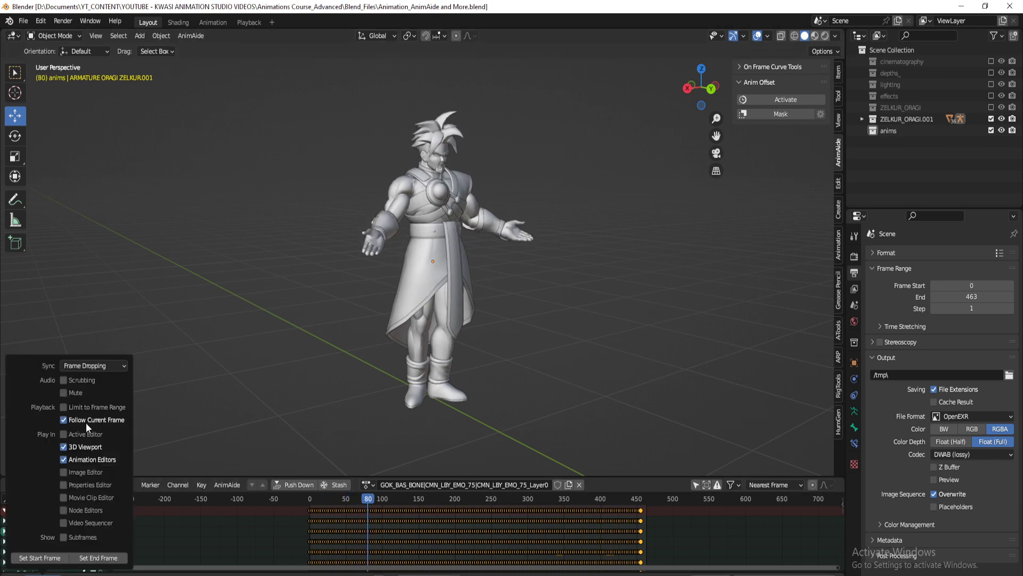
pyautogui.click(97, 366)
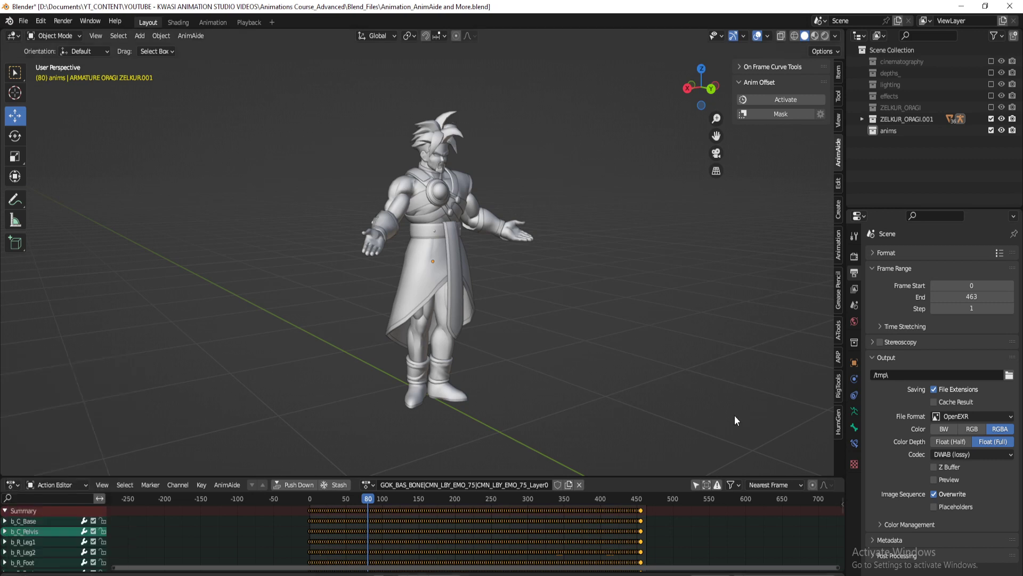
pyautogui.press('space')
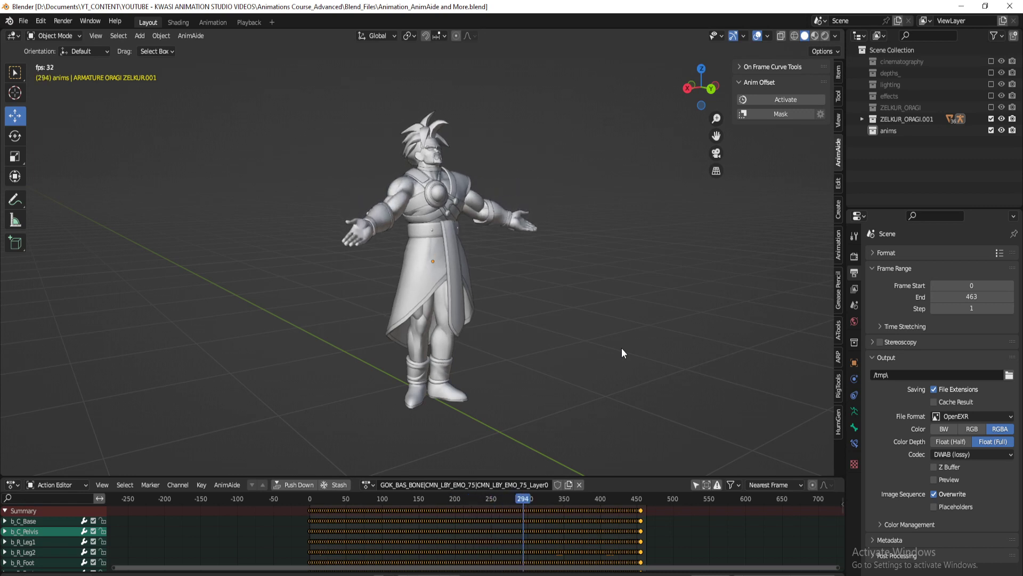
pyautogui.press('space')
pyautogui.hotkey('shift', 'Left')
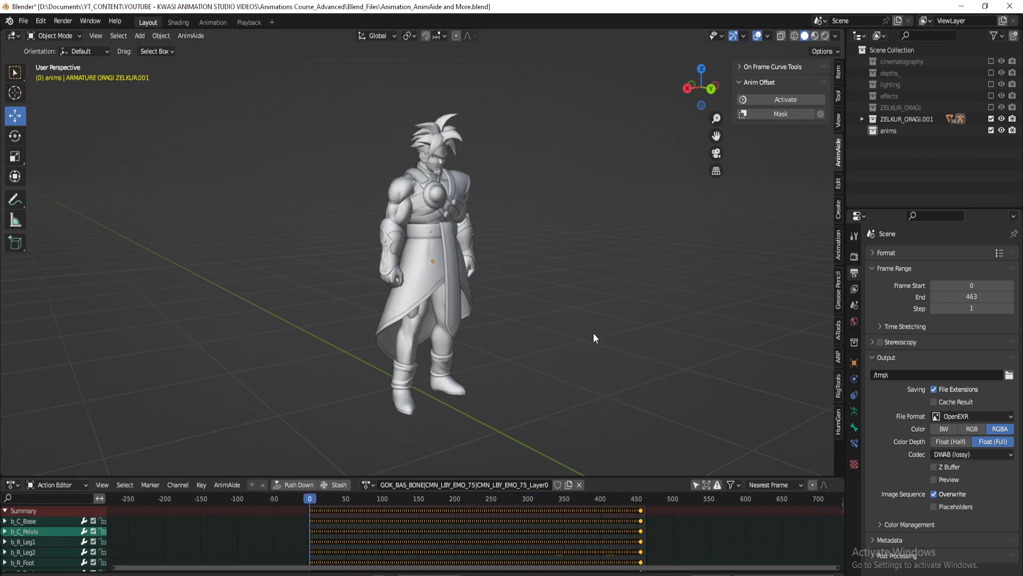
# Split the 3D viewport vertically and turn the new area into a Nonlinear Animation editor
pyautogui.moveTo(594, 333); pyautogui.dragTo(560, 340, button='middle')
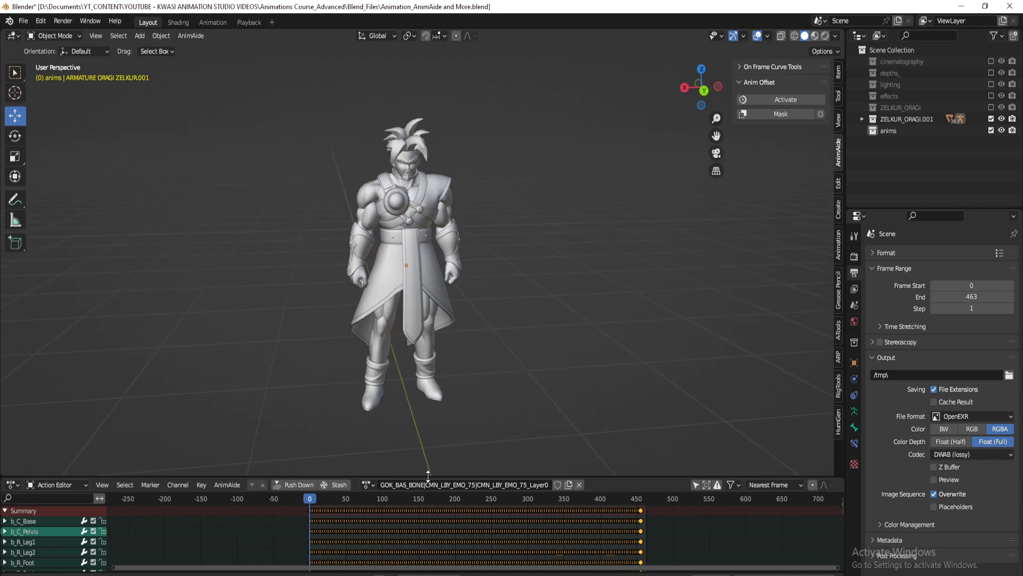
pyautogui.moveTo(3, 36); pyautogui.dragTo(312, 53)
pyautogui.click(16, 36)
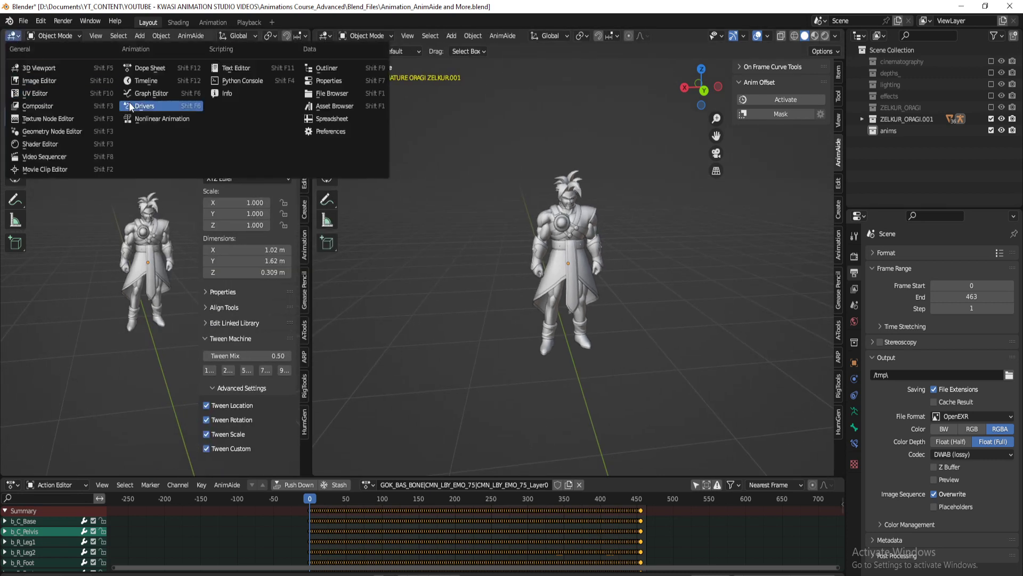
pyautogui.click(149, 107)
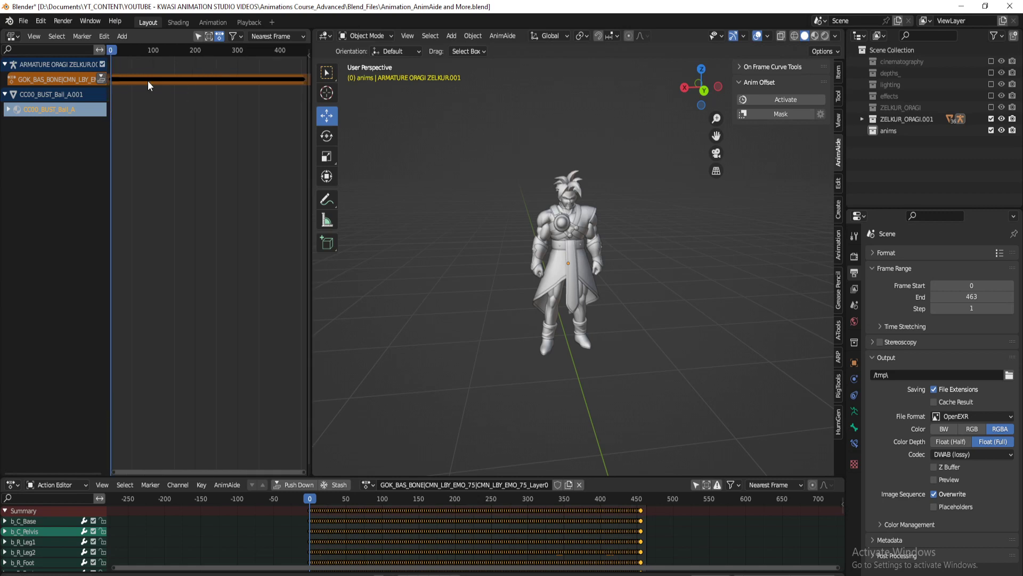
# Hide data without NLA strips in the NLA editor and push the armature's CMN_LBY_EMO_75 action down into a strip
pyautogui.moveTo(166, 111); pyautogui.dragTo(190, 83, button='middle')
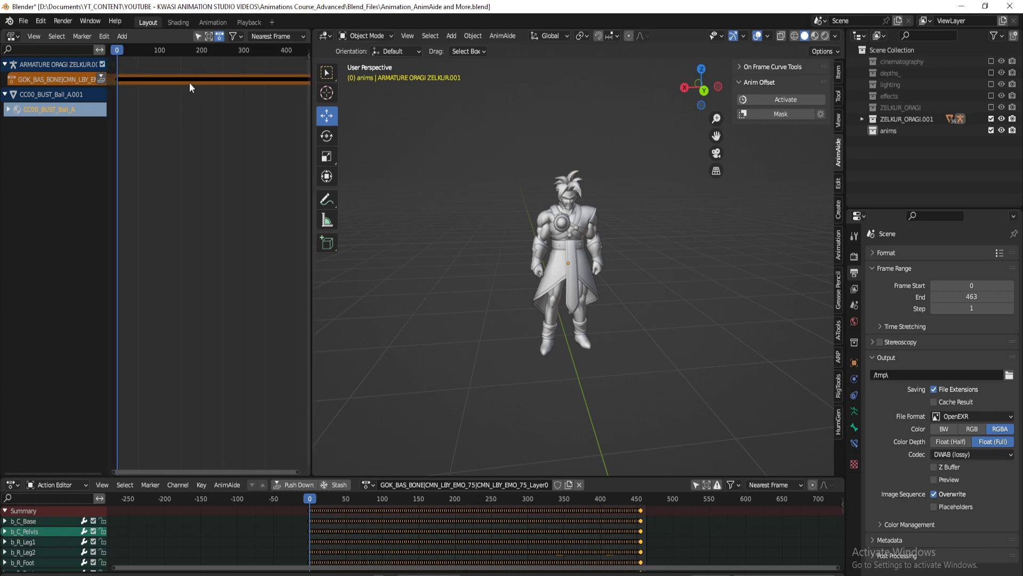
pyautogui.click(220, 36)
pyautogui.click(99, 80)
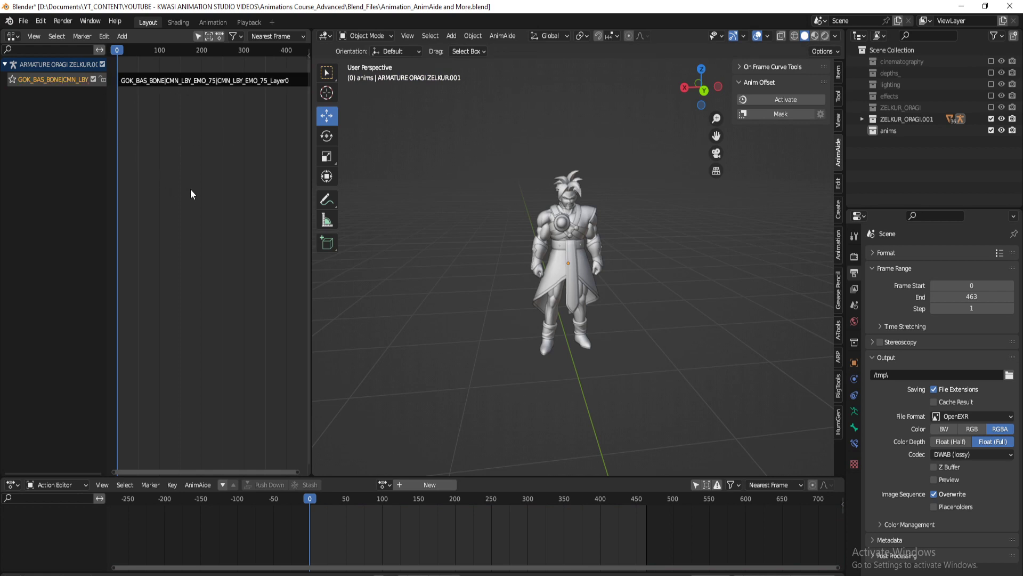
# Add an NLA track above the pushed-down action and place an NI1_MET_SGE_C_Layer0 action strip on it
pyautogui.hotkey('shift', 'a')
pyautogui.click(51, 81)
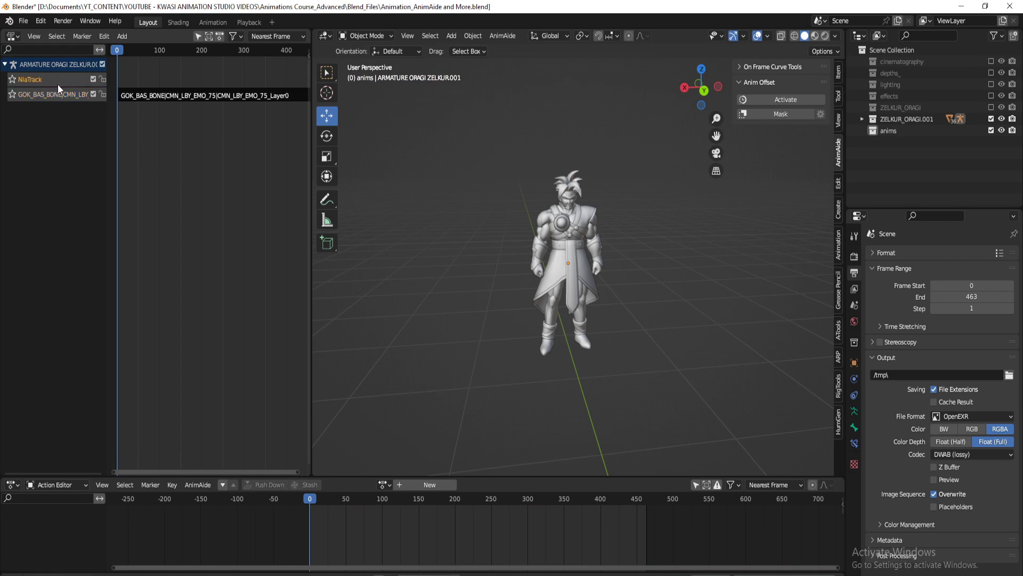
pyautogui.hotkey('shift', 'a')
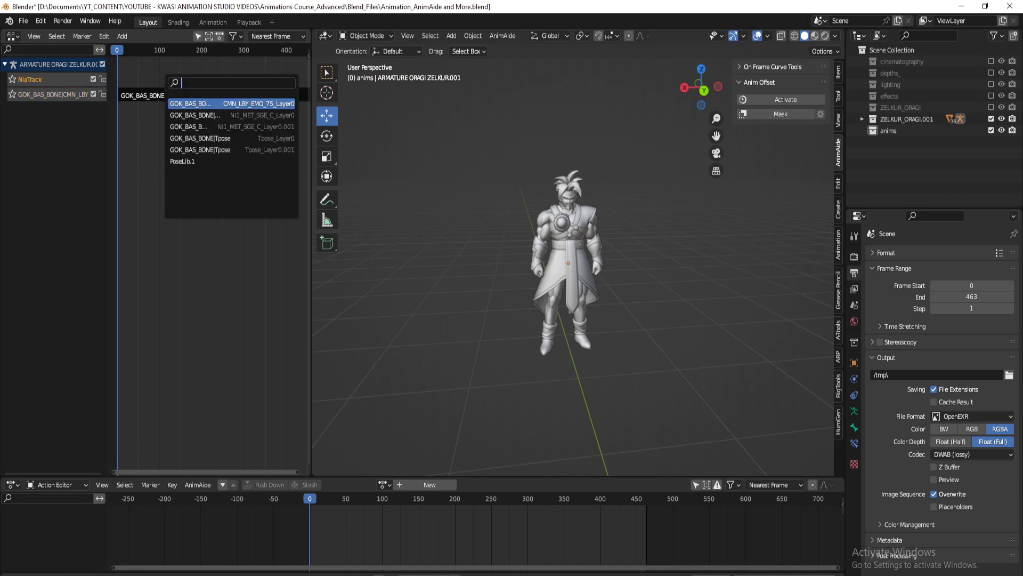
pyautogui.click(207, 116)
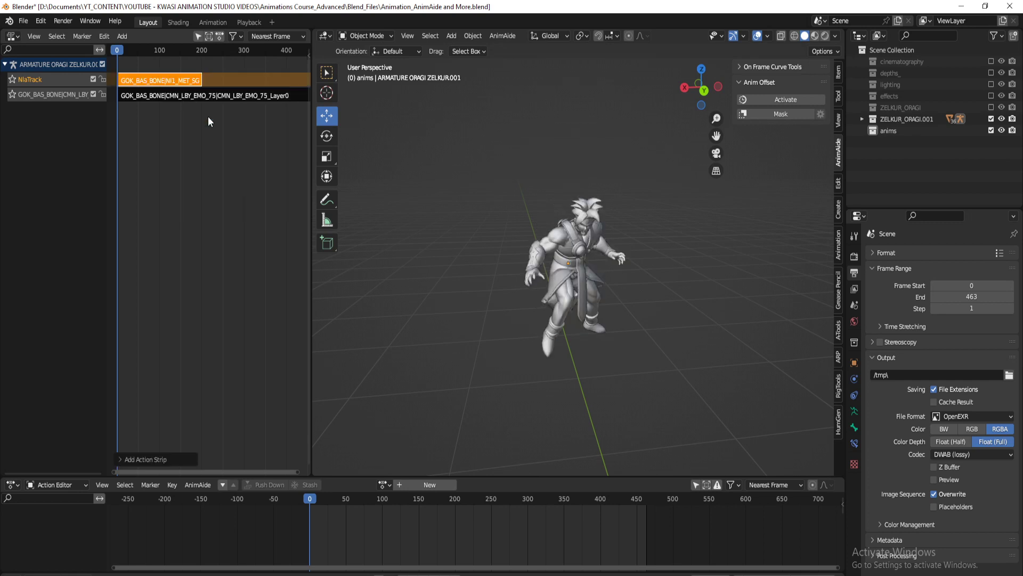
# Set the NI1_MET_SGE_C strip's extrapolation to Hold Forward in its Active Strip properties
pyautogui.press('n')
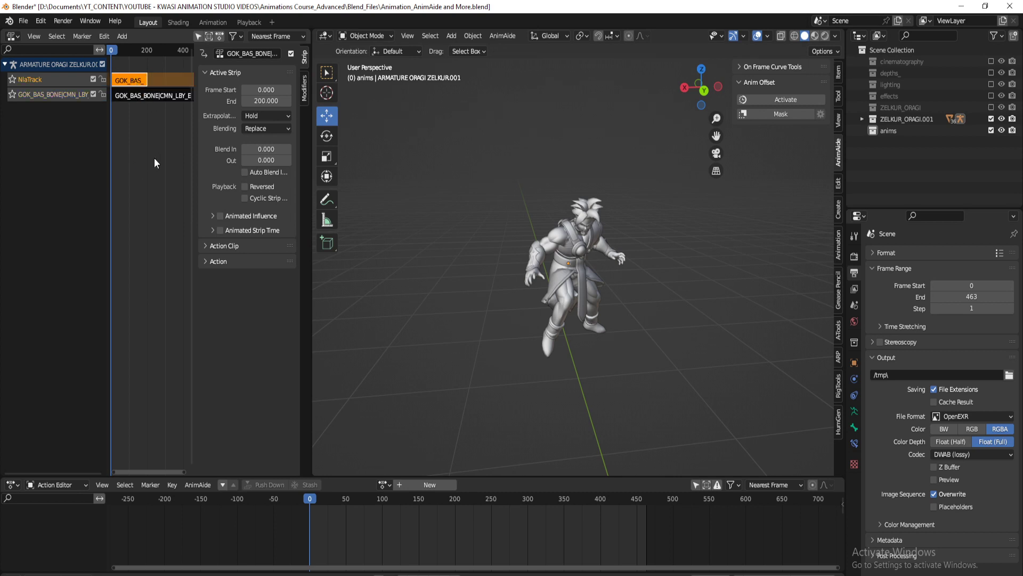
pyautogui.press('n')
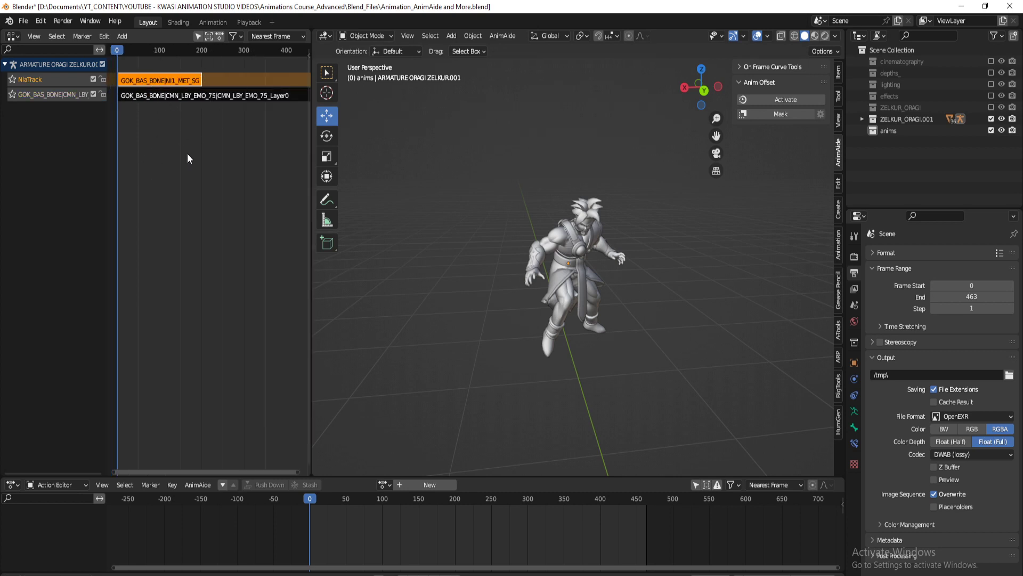
pyautogui.press('n')
pyautogui.click(260, 115)
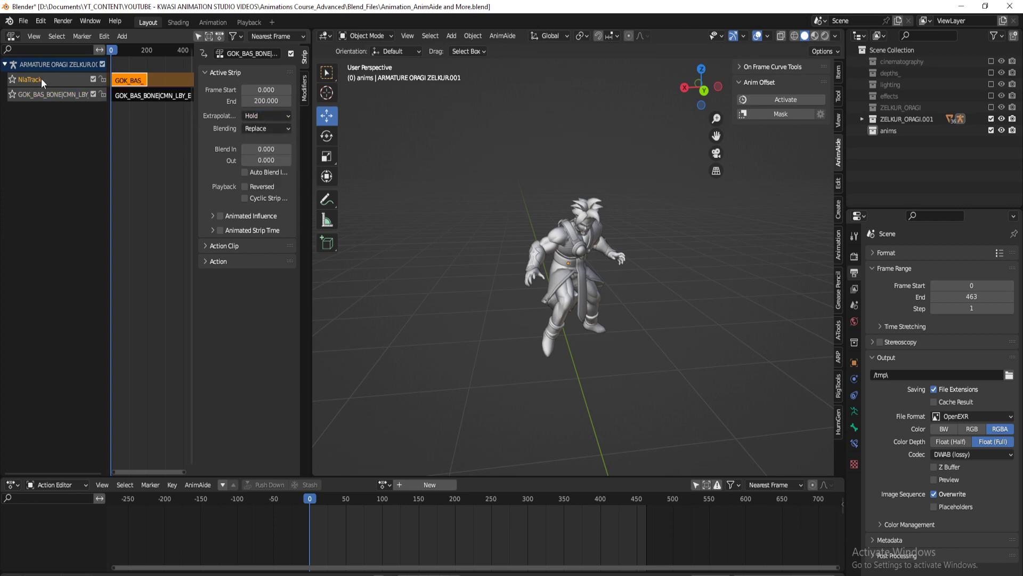
pyautogui.click(86, 116)
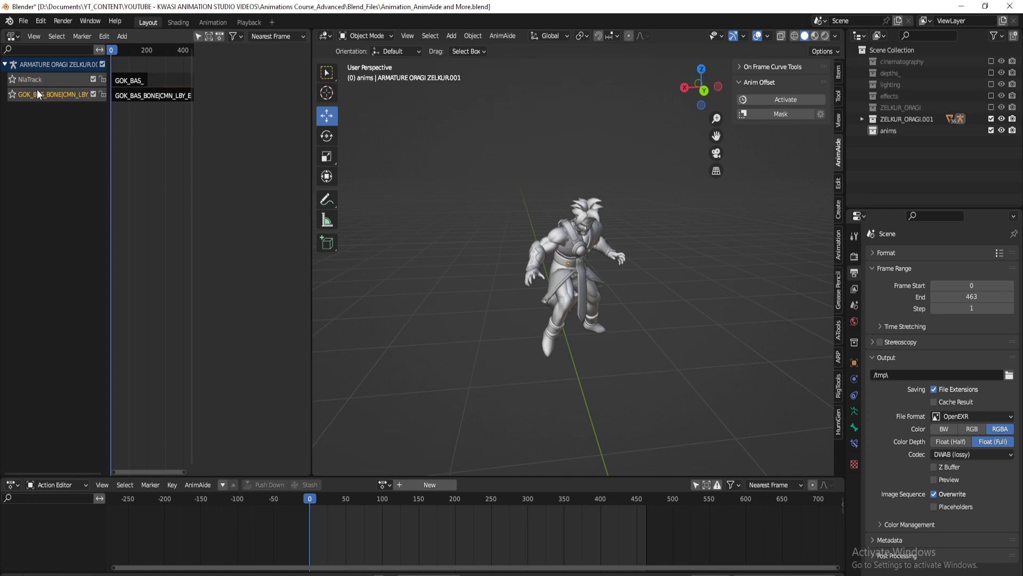
pyautogui.click(127, 80)
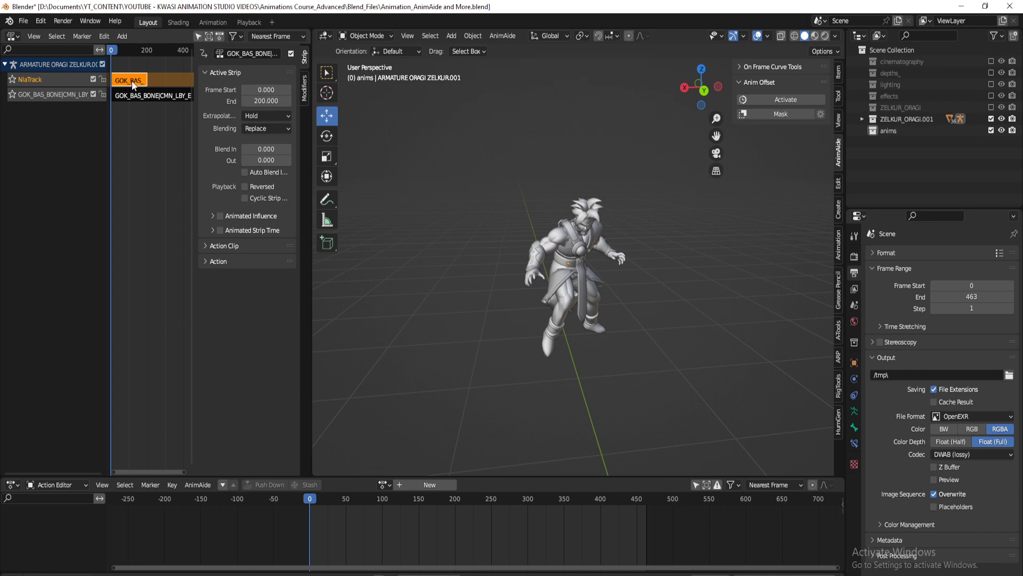
pyautogui.click(273, 115)
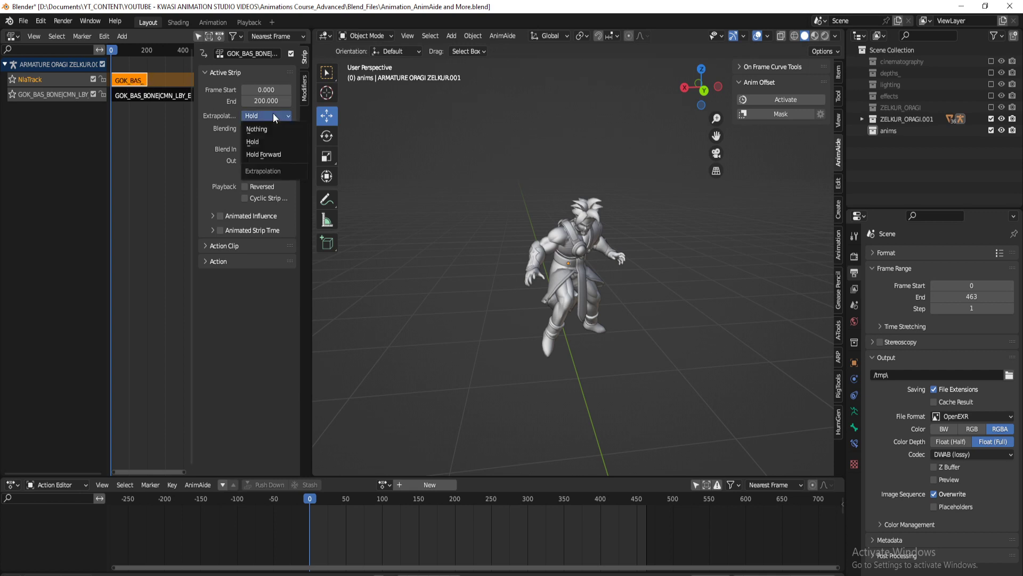
pyautogui.click(273, 153)
pyautogui.press('n')
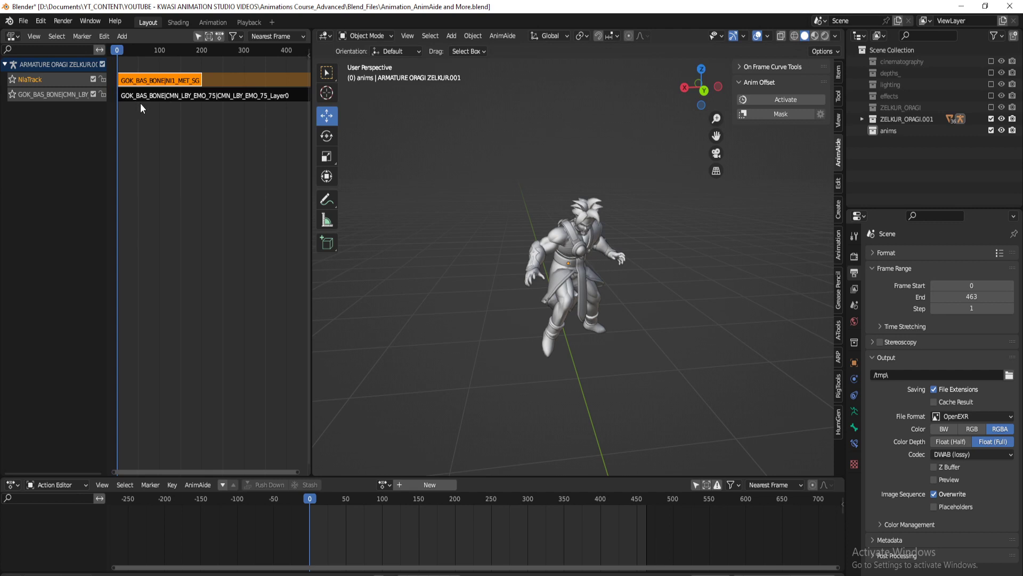
# Try starting the NI1_MET_SGE_C strip at about frame 240 and scrub the playhead to frame 230
pyautogui.press('g')
pyautogui.rightClick(174, 103)
pyautogui.press('g')
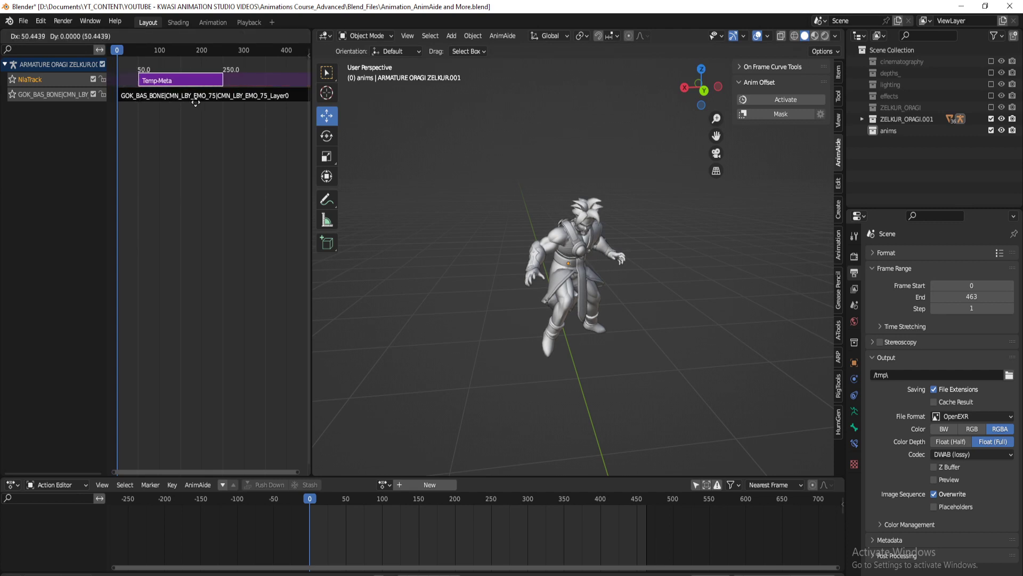
pyautogui.click(204, 106)
pyautogui.press('g')
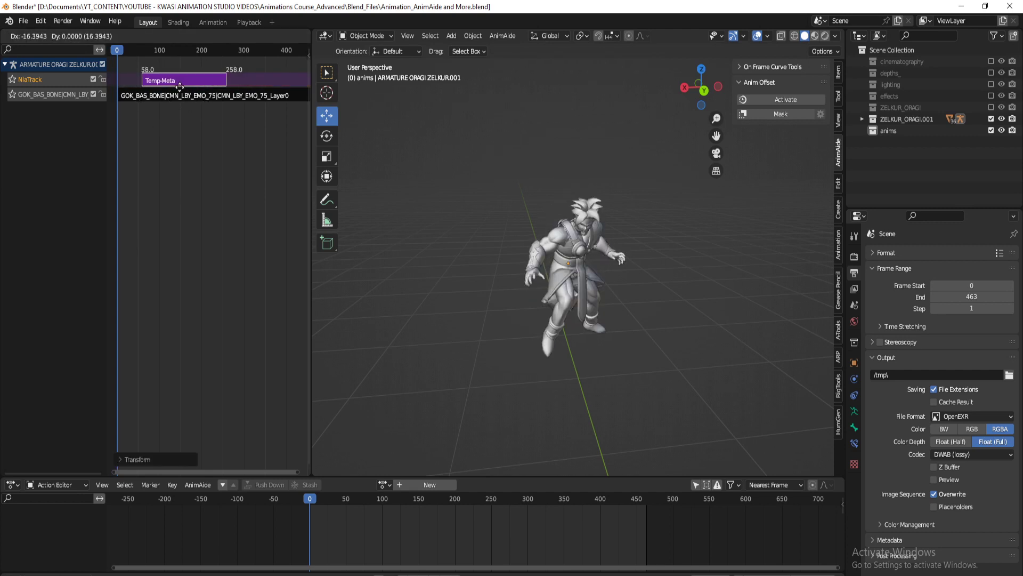
pyautogui.click(257, 87)
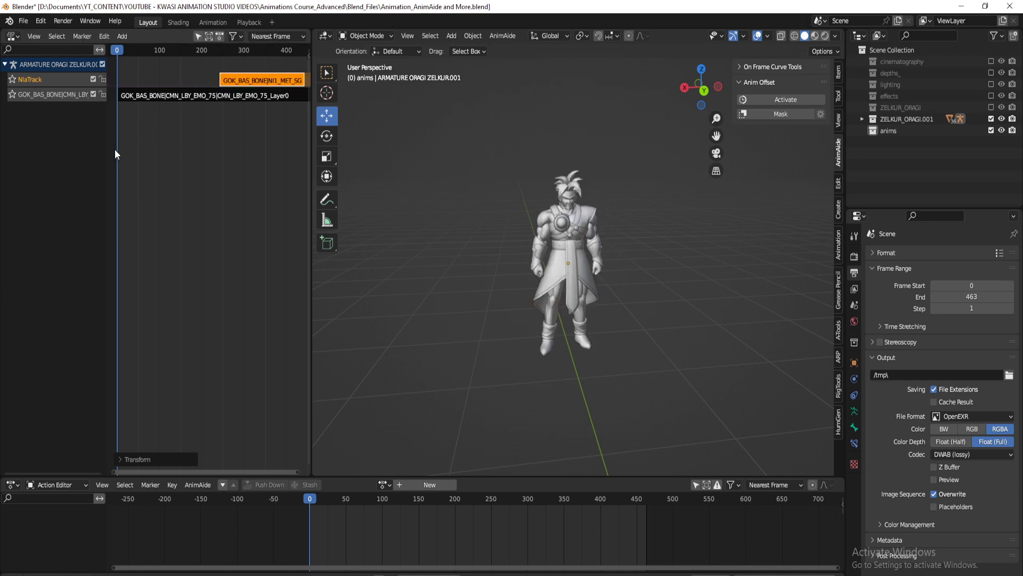
pyautogui.moveTo(114, 150); pyautogui.dragTo(177, 149)
pyautogui.moveTo(192, 151); pyautogui.dragTo(214, 145)
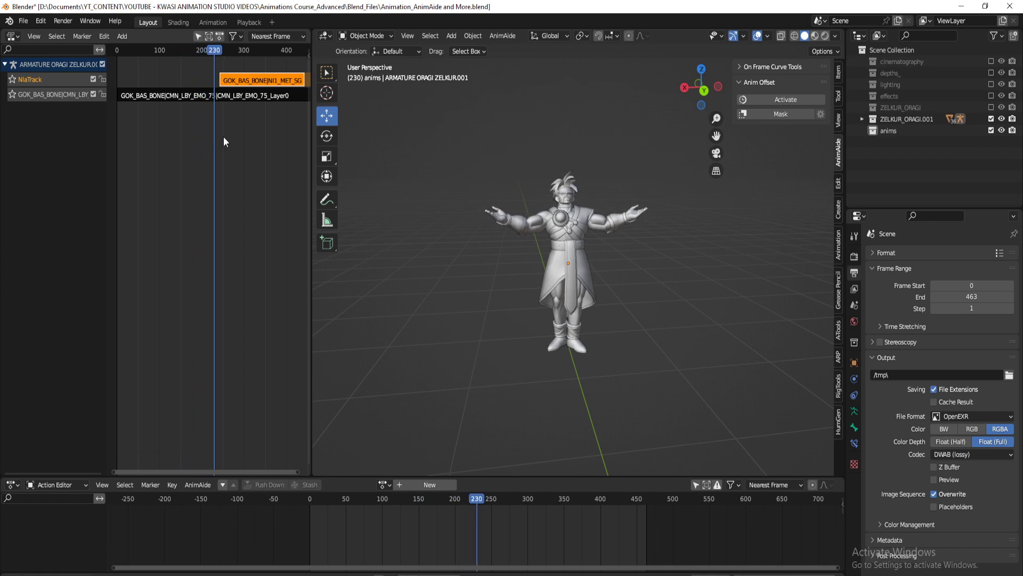
# Slide the NI1_MET_SGE_C strip along its track so that it starts at frame 219
pyautogui.moveTo(251, 138); pyautogui.dragTo(212, 137, button='middle')
pyautogui.press('g')
pyautogui.click(230, 144)
pyautogui.moveTo(200, 140)
pyautogui.mouseDown()
pyautogui.moveTo(234, 137)
pyautogui.moveTo(174, 131)
pyautogui.moveTo(188, 130)
pyautogui.mouseUp()
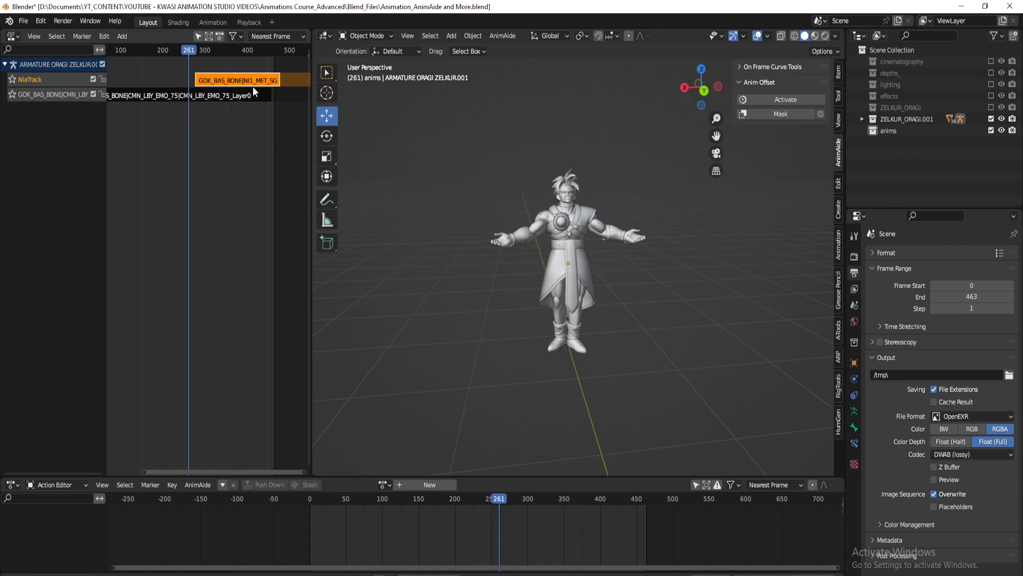
pyautogui.moveTo(253, 87); pyautogui.dragTo(228, 83)
pyautogui.scroll(4, 175, 130)
pyautogui.moveTo(174, 130); pyautogui.dragTo(209, 136, button='middle')
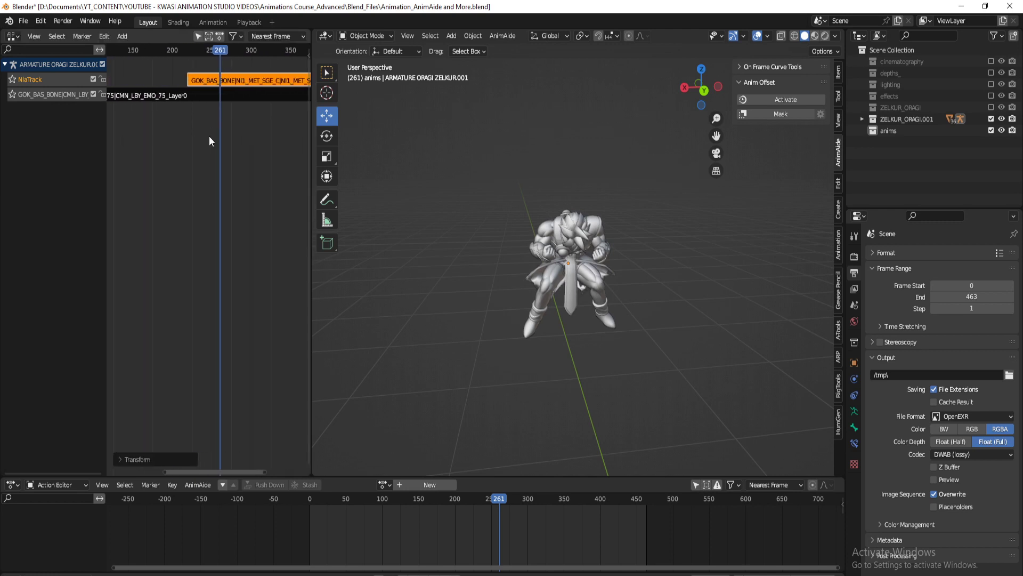
# Mute and unmute the NI1_MET_SGE_C strip while scrubbing back to frame 253 to compare both poses
pyautogui.moveTo(187, 49); pyautogui.dragTo(227, 51)
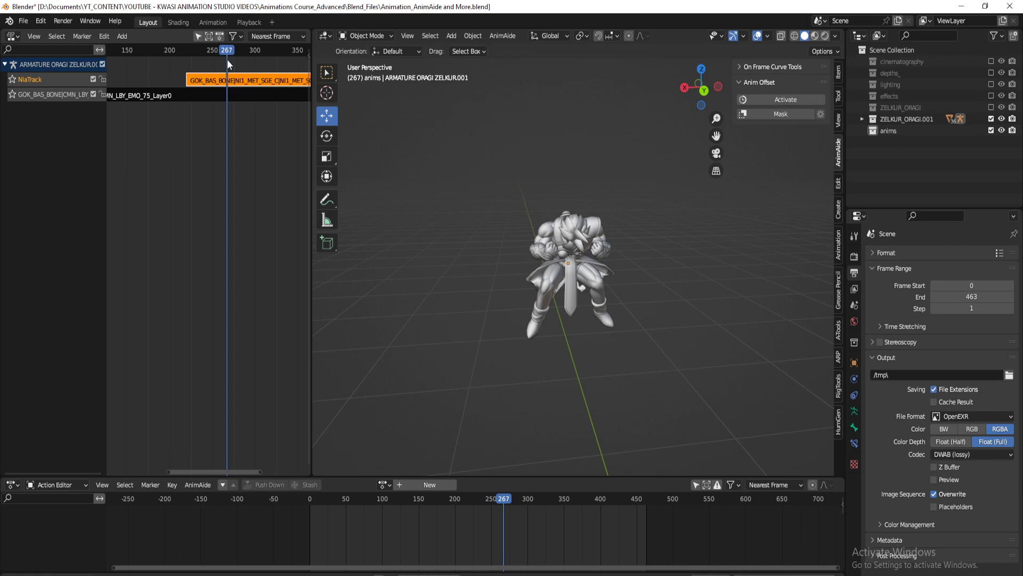
pyautogui.press('h')
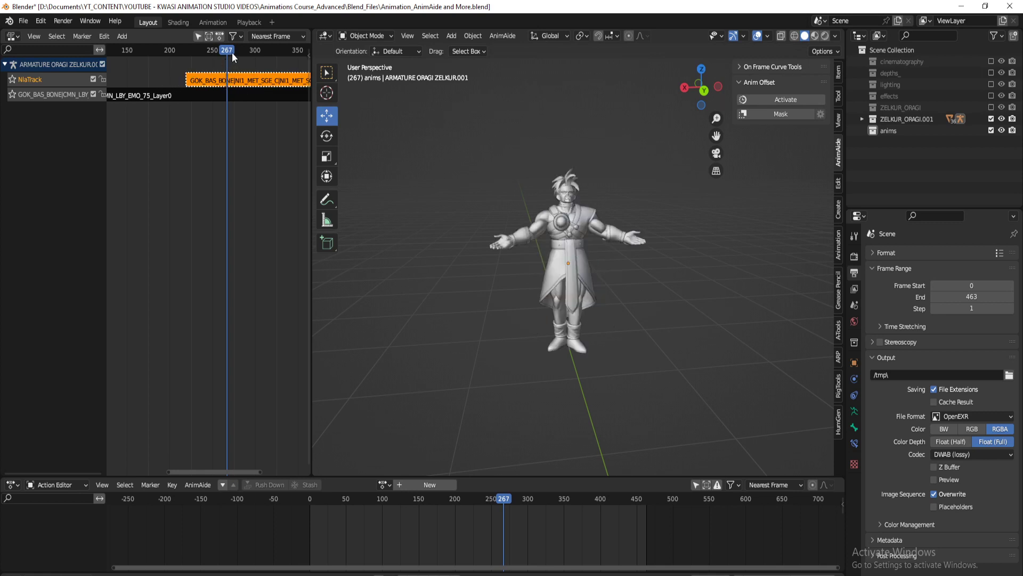
pyautogui.moveTo(232, 57)
pyautogui.mouseDown()
pyautogui.moveTo(192, 53)
pyautogui.moveTo(215, 57)
pyautogui.mouseUp()
pyautogui.press('h')
# Set the NI1_MET_SGE_C strip's Blend In to 73.300
pyautogui.press('n')
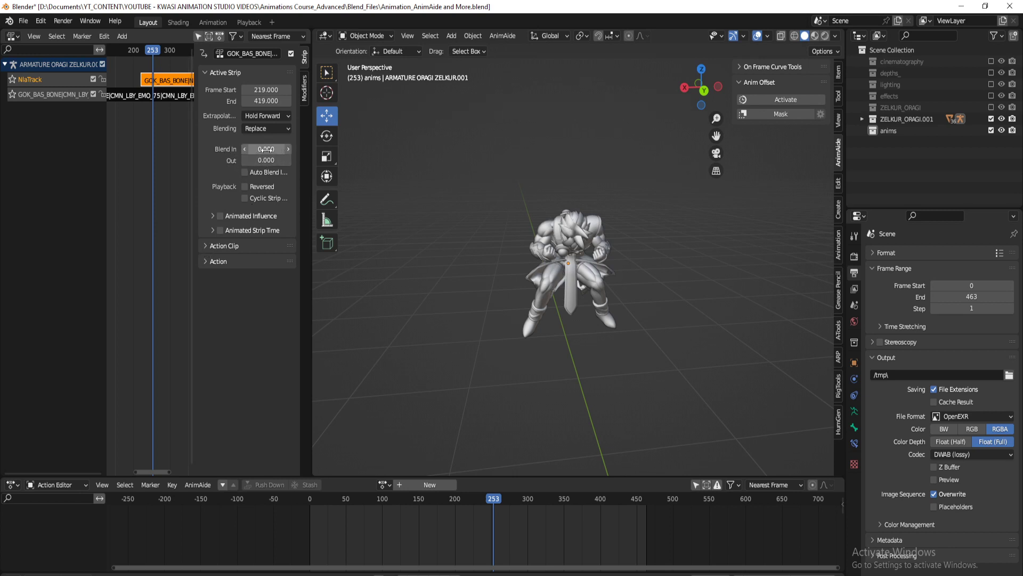
pyautogui.moveTo(265, 150)
pyautogui.mouseDown()
pyautogui.moveTo(362, 149)
pyautogui.moveTo(267, 154)
pyautogui.mouseUp()
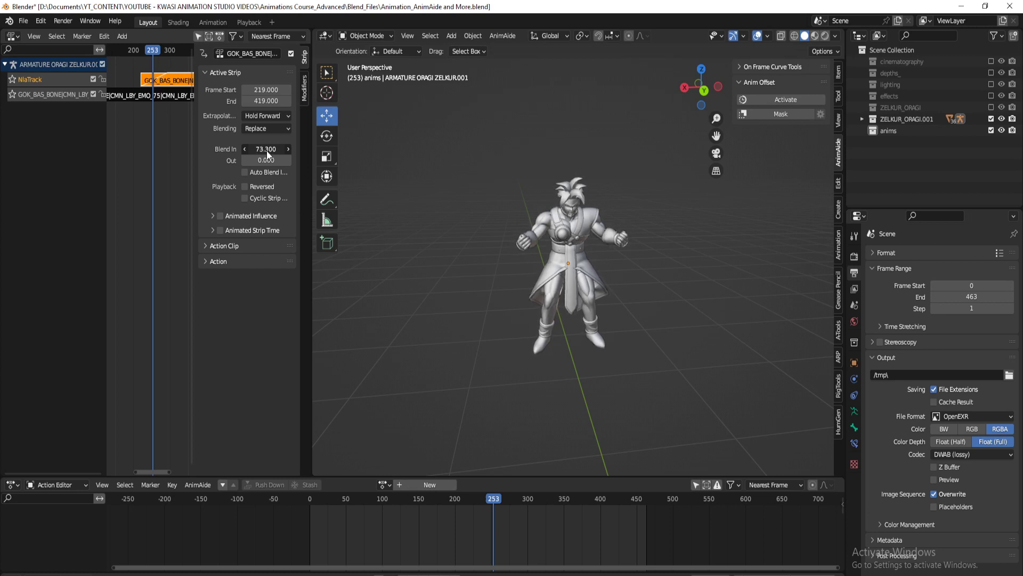
pyautogui.press('n')
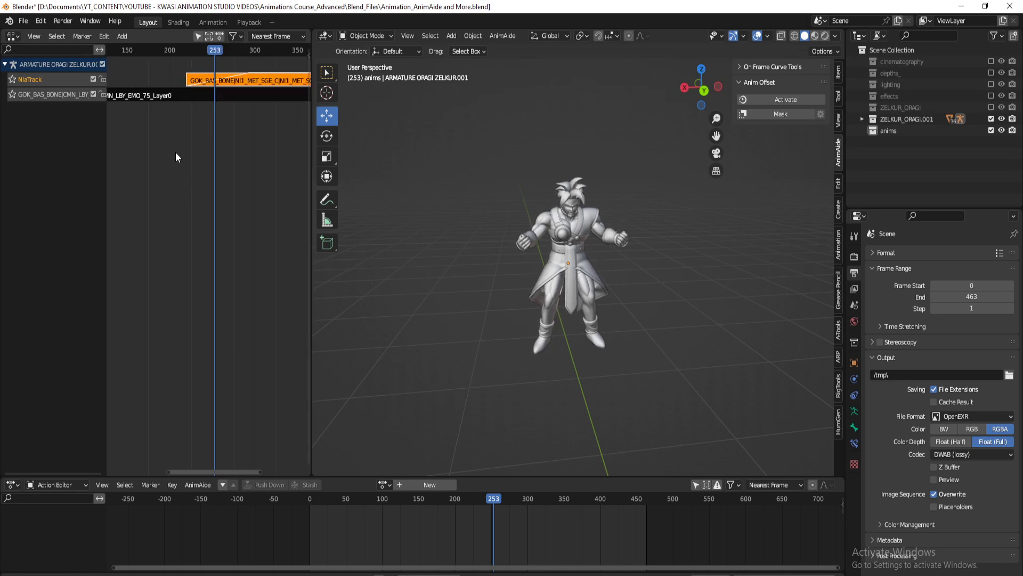
# Play the blended transition between the two strips and stop at frame 265
pyautogui.keyDown('shift'); pyautogui.rightClick(168, 81); pyautogui.keyUp('shift')
pyautogui.scroll(-6, 224, 145)
pyautogui.moveTo(229, 137); pyautogui.dragTo(197, 137, button='middle')
pyautogui.press('space')
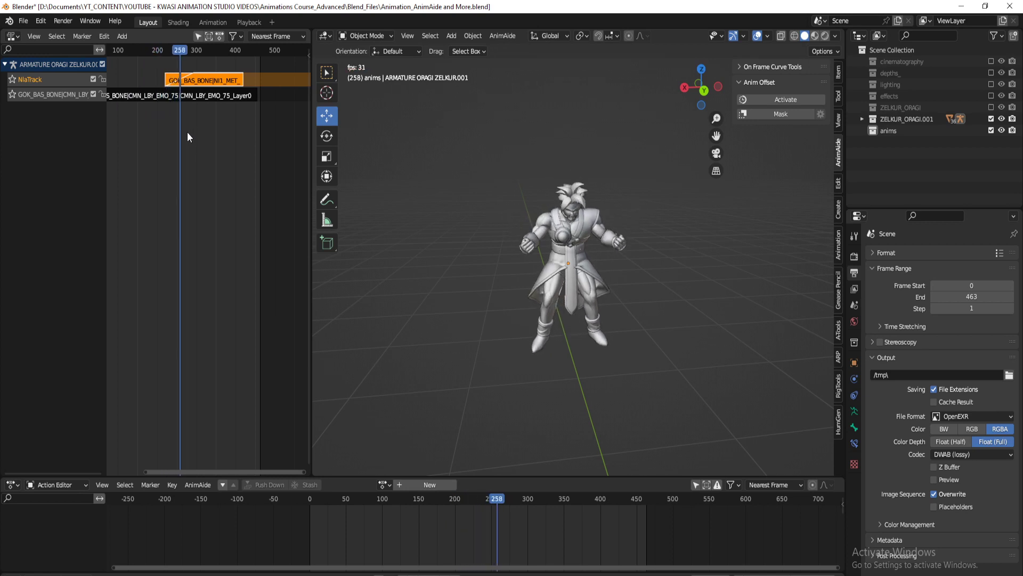
pyautogui.press('space')
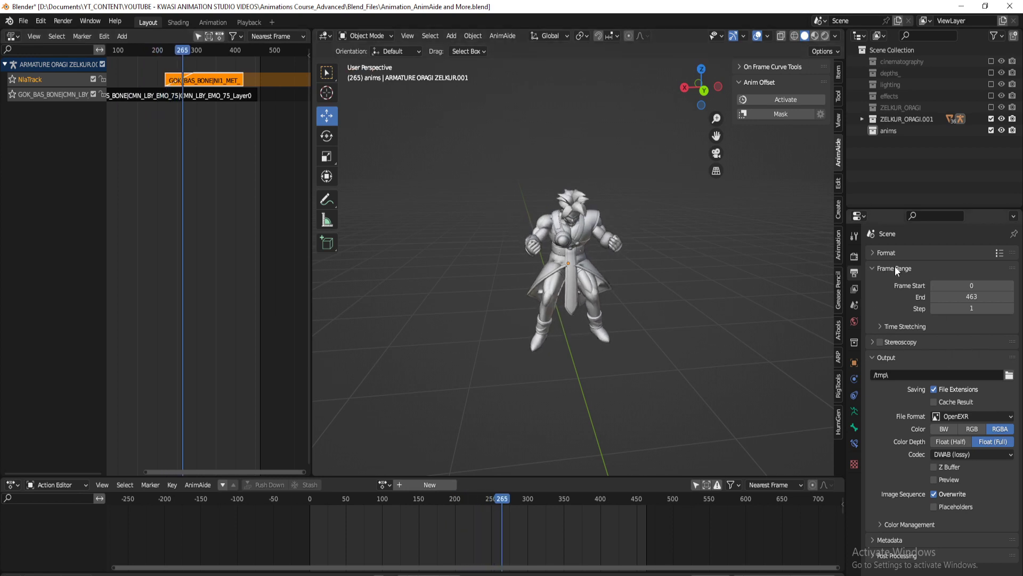
# Set the scene's output frame rate to 60 fps and collapse the Format settings
pyautogui.click(899, 251)
pyautogui.click(943, 359)
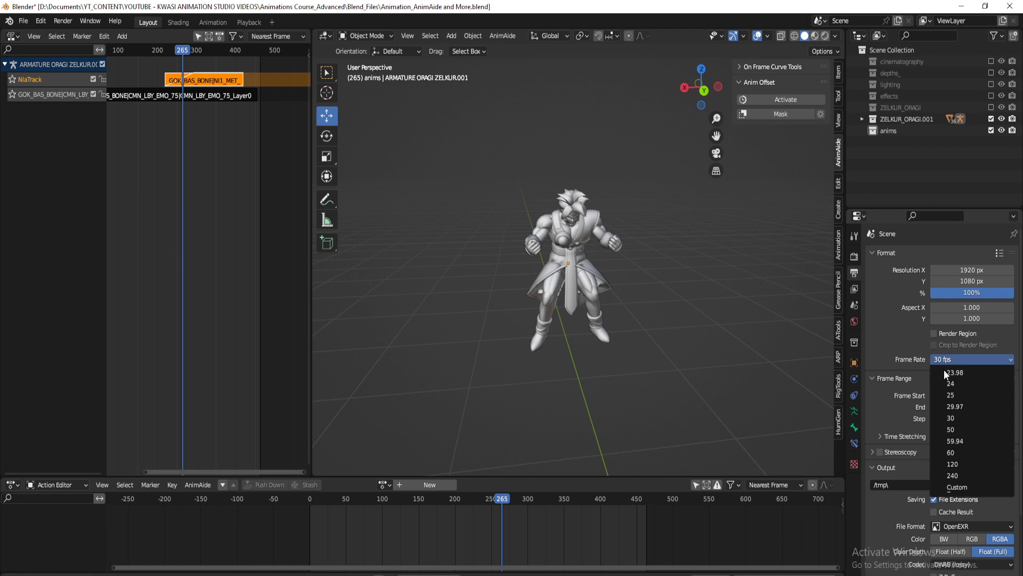
pyautogui.click(957, 453)
pyautogui.click(894, 252)
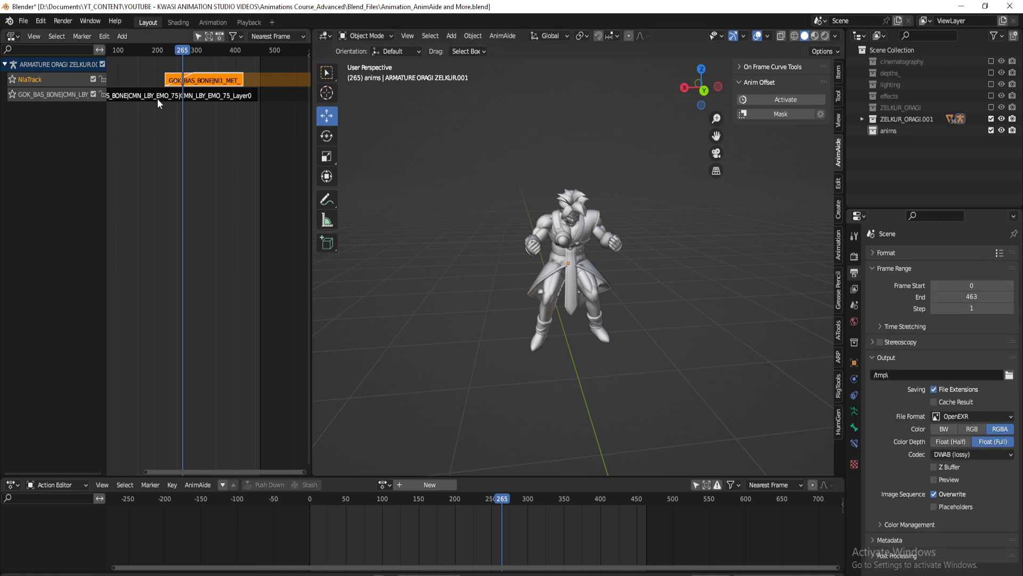
# Play the blended transition at the new frame rate and scrub back to frame 251
pyautogui.press('space')
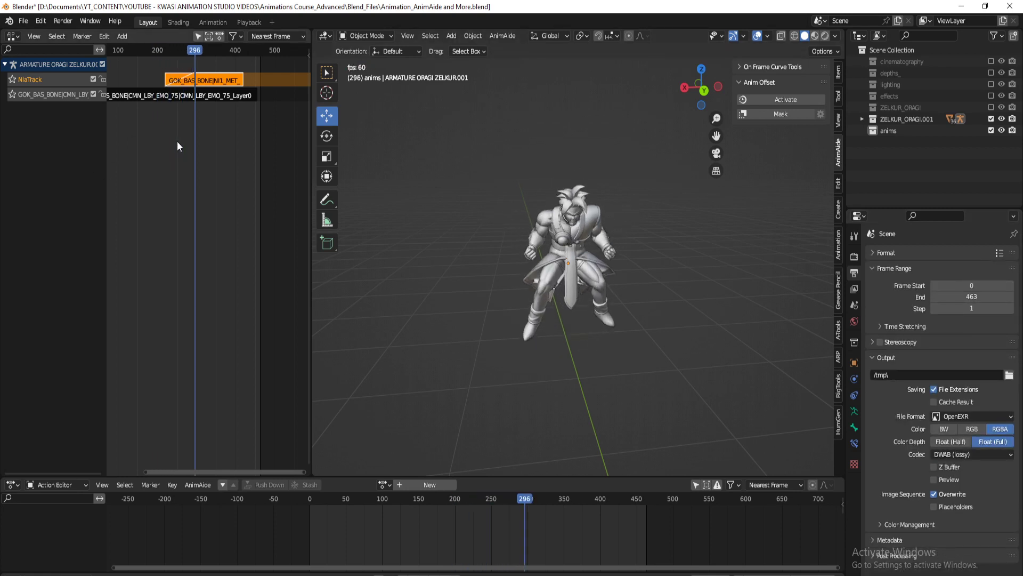
pyautogui.press('space')
pyautogui.keyDown('shift'); pyautogui.moveTo(155, 120); pyautogui.dragTo(177, 116, button='right'); pyautogui.keyUp('shift')
# Set the NI1_MET_SGE_C strip's Blend In to 32
pyautogui.press('n')
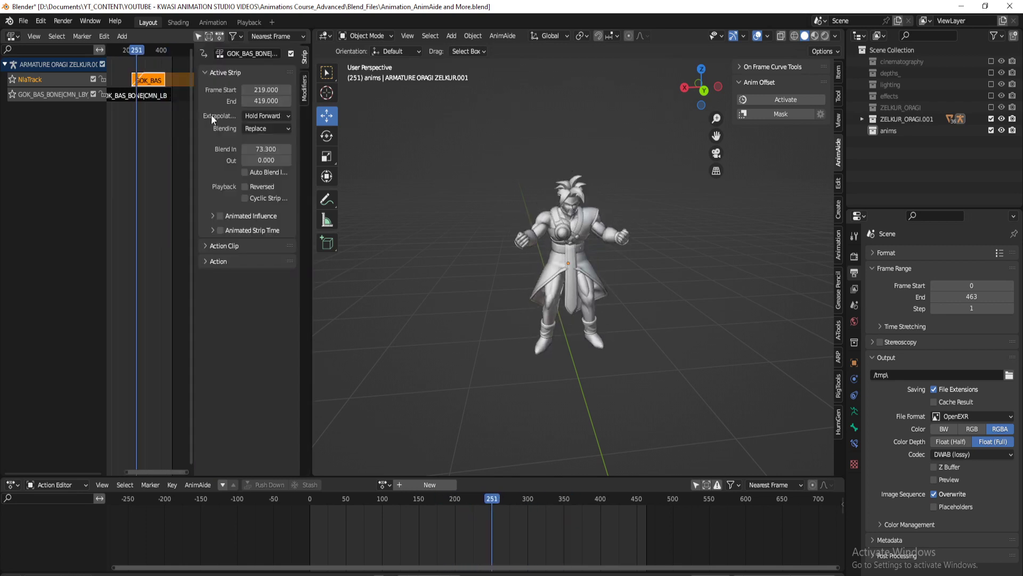
pyautogui.press('Return')
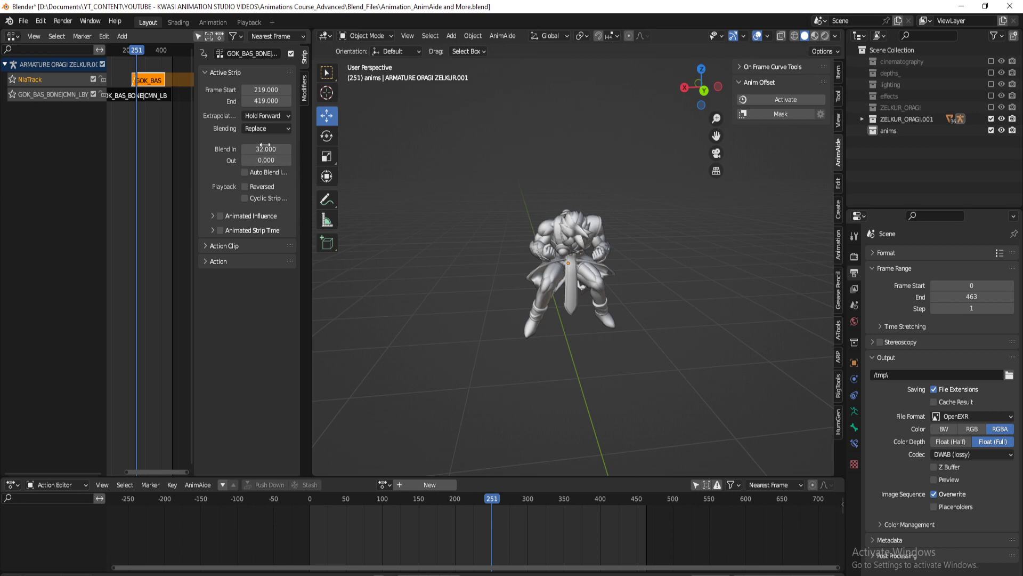
pyautogui.press('n')
# Replay the shortened blend from frame 179 and scrub back to frame 0
pyautogui.keyDown('shift'); pyautogui.moveTo(169, 145); pyautogui.dragTo(149, 141, button='right'); pyautogui.keyUp('shift')
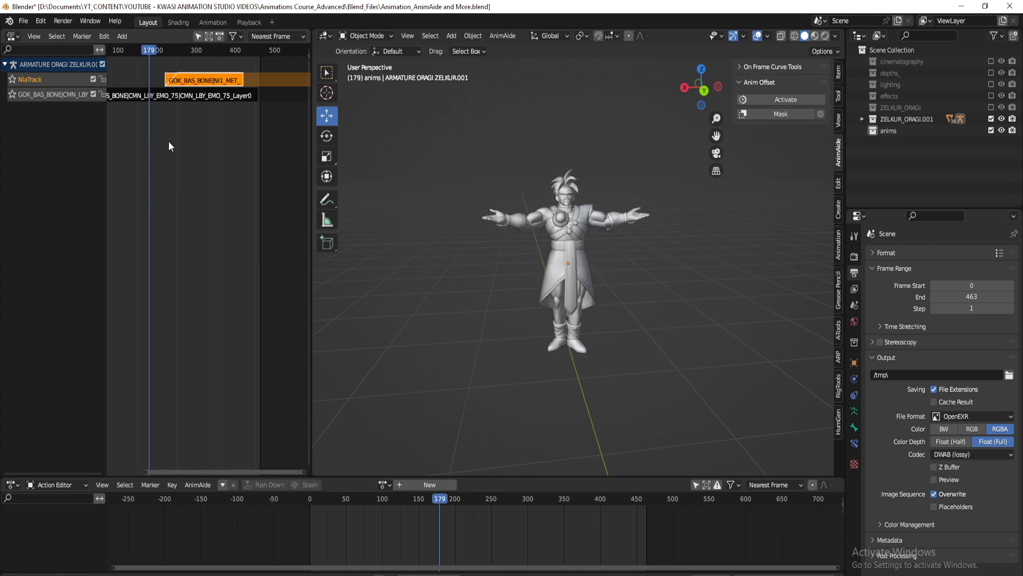
pyautogui.press('space')
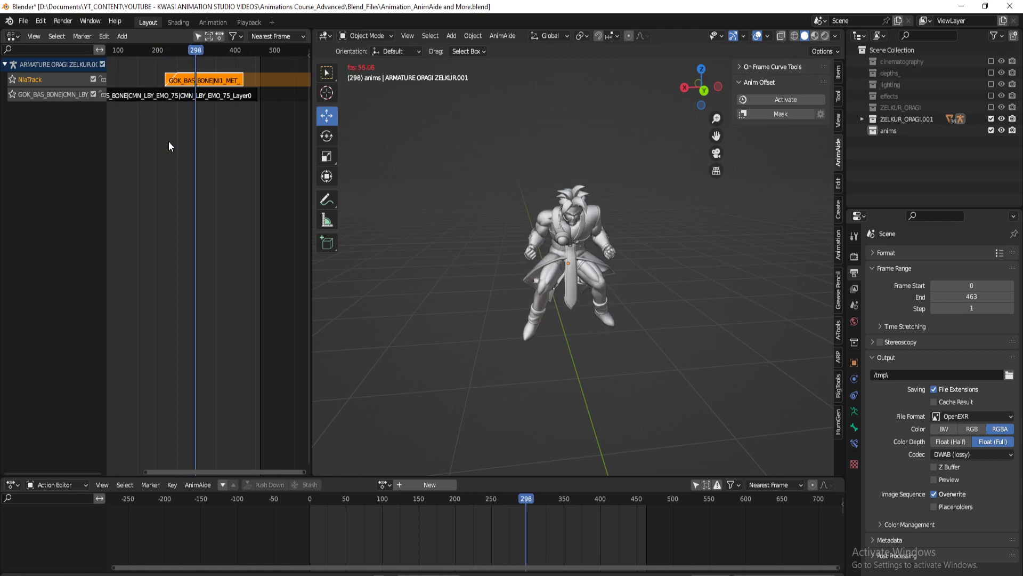
pyautogui.press('space')
pyautogui.keyDown('shift'); pyautogui.moveTo(156, 131); pyautogui.dragTo(121, 117, button='right'); pyautogui.keyUp('shift')
pyautogui.moveTo(144, 124); pyautogui.dragTo(210, 132, button='middle')
pyautogui.keyDown('shift'); pyautogui.moveTo(176, 130); pyautogui.dragTo(145, 127, button='right'); pyautogui.keyUp('shift')
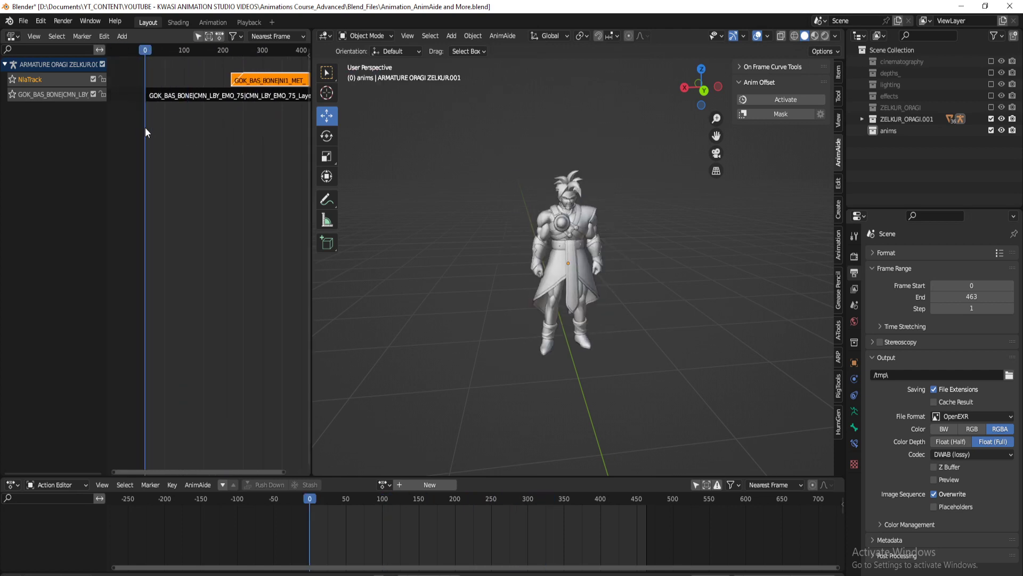
# Save the blend file and play the full animation, stopping at frame 419
pyautogui.scroll(-3, 217, 143)
pyautogui.hotkey('ctrl', 's')
pyautogui.press('space')
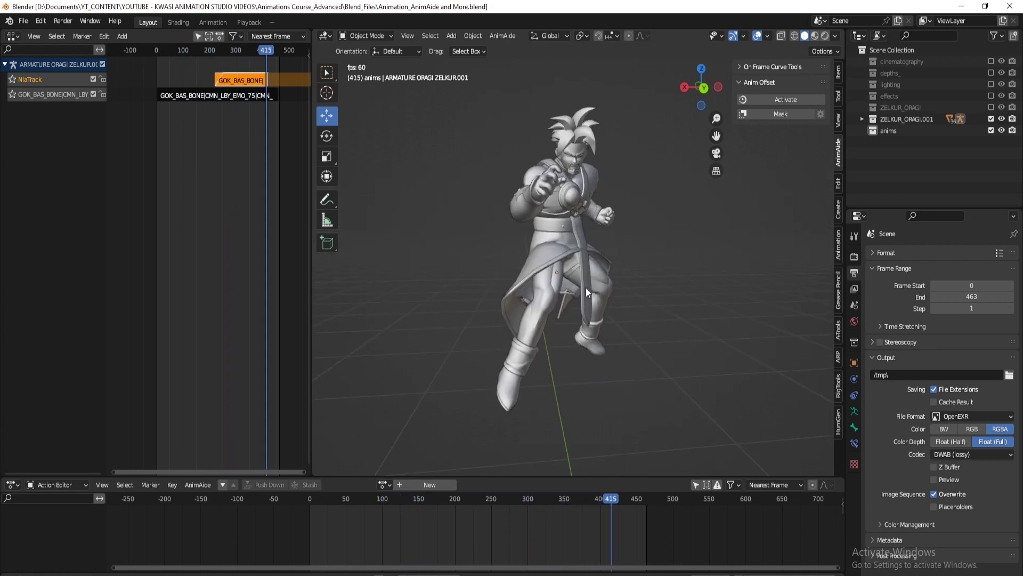
pyautogui.press('space')
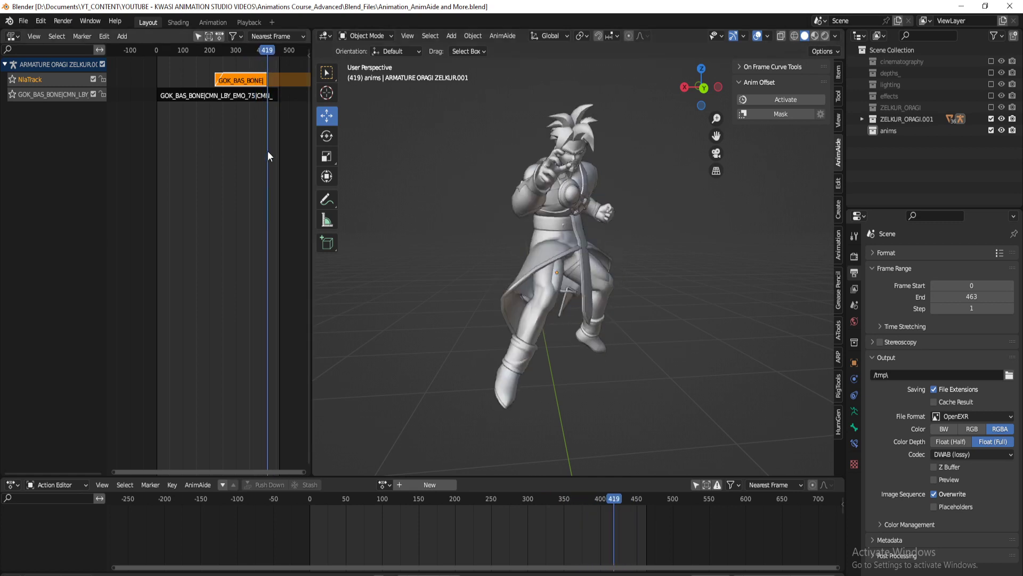
# Try Nothing as the NI1_MET_SGE_C strip's extrapolation, scrub past its end, and restore Hold Forward
pyautogui.press('n')
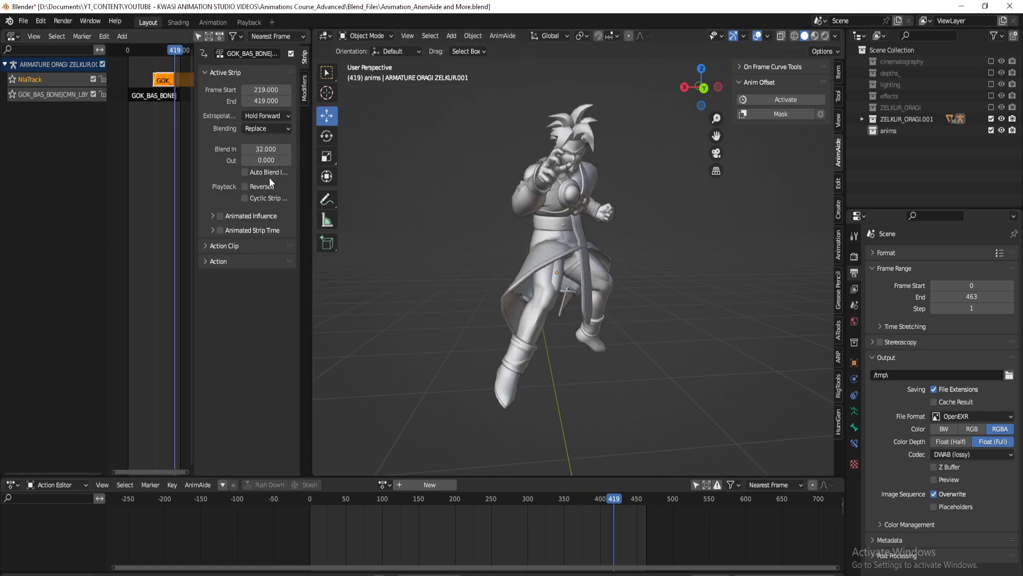
pyautogui.click(267, 116)
pyautogui.click(264, 127)
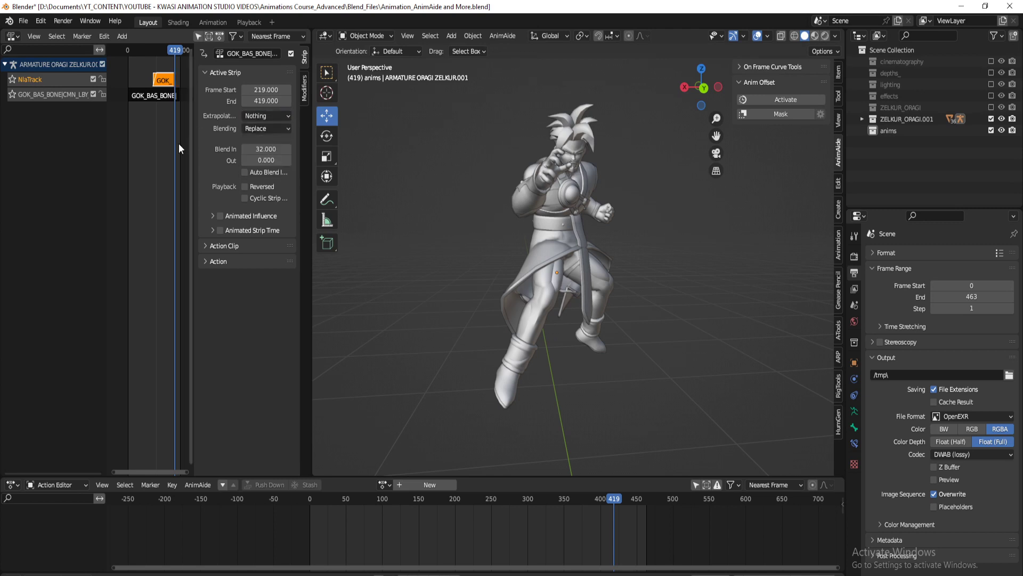
pyautogui.click(176, 138)
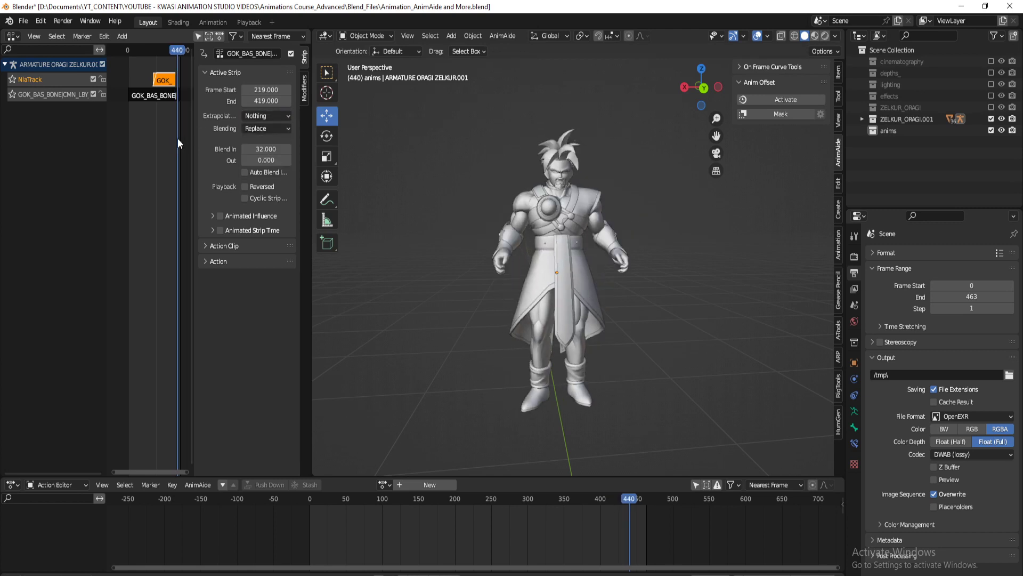
pyautogui.click(266, 116)
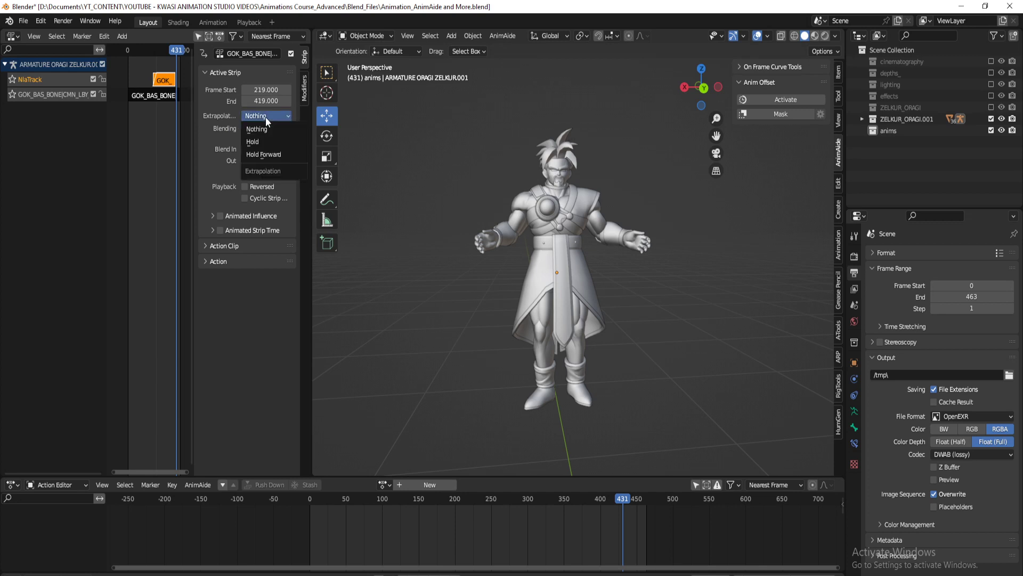
pyautogui.click(269, 152)
pyautogui.press('n')
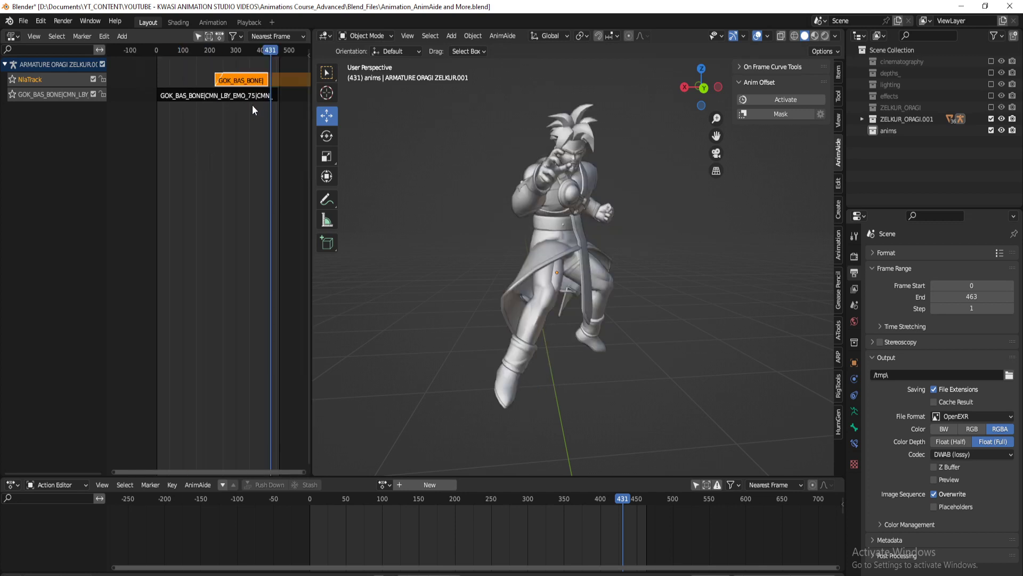
# Select the CMN_LBY_EMO_75 strip and scrub through the combined animation from frame 0 to 401
pyautogui.click(251, 95)
pyautogui.press('Down')
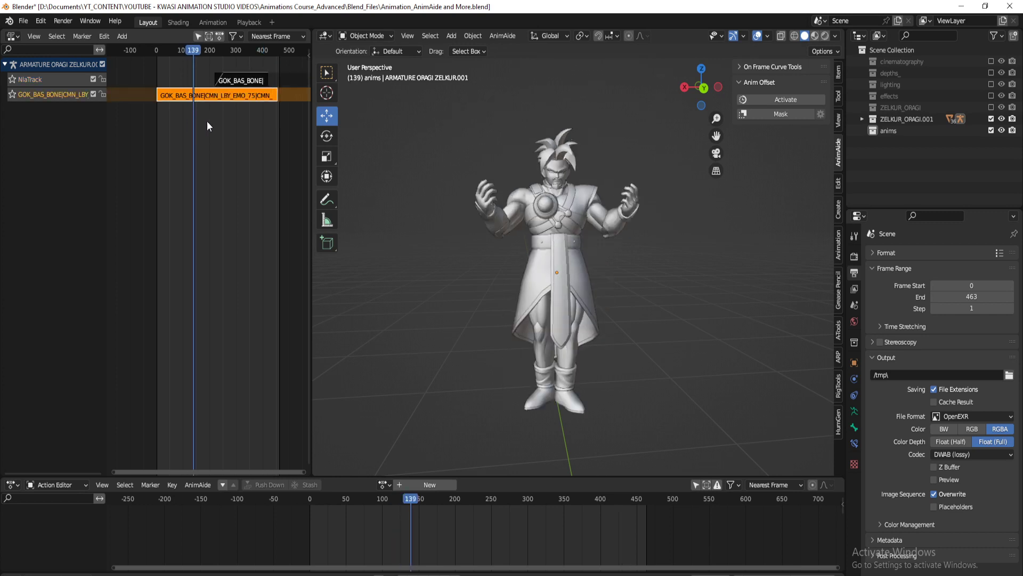
pyautogui.moveTo(207, 120); pyautogui.dragTo(248, 121)
pyautogui.hotkey('shift', 'Left')
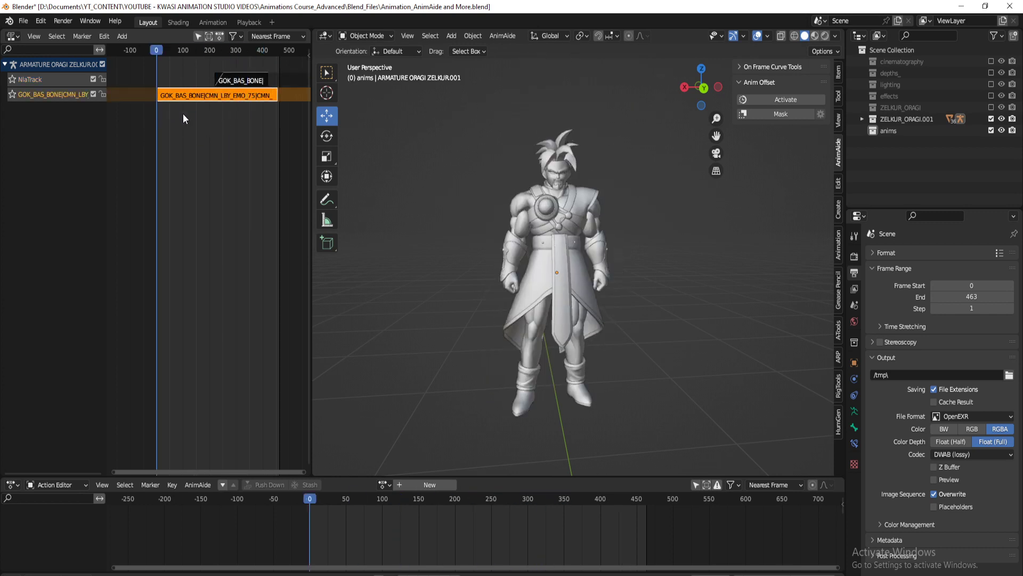
pyautogui.moveTo(183, 113); pyautogui.dragTo(263, 134)
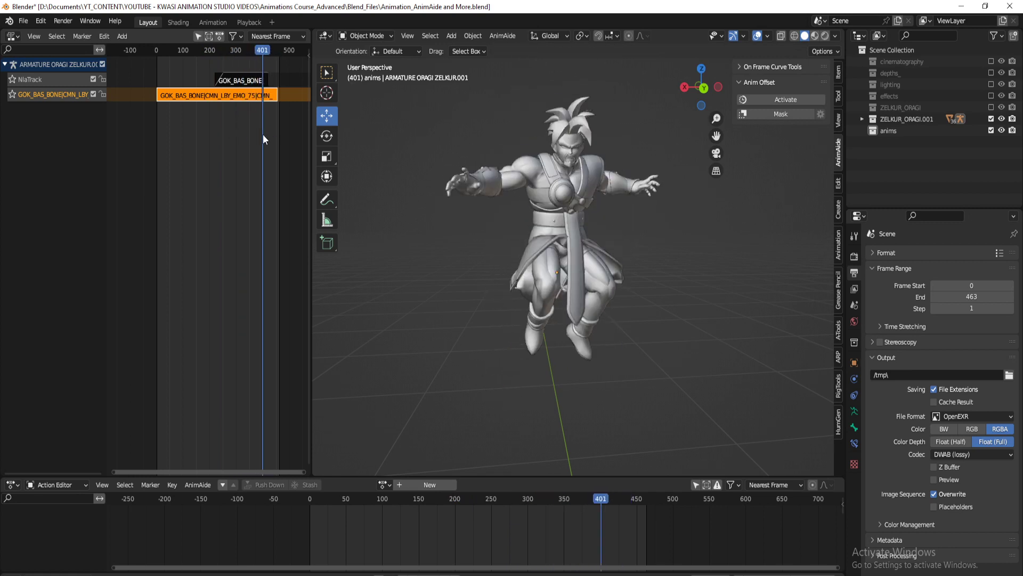
# Add a new NLA track above NlaTrack and set the current frame to 385
pyautogui.click(51, 82)
pyautogui.hotkey('shift', 'a')
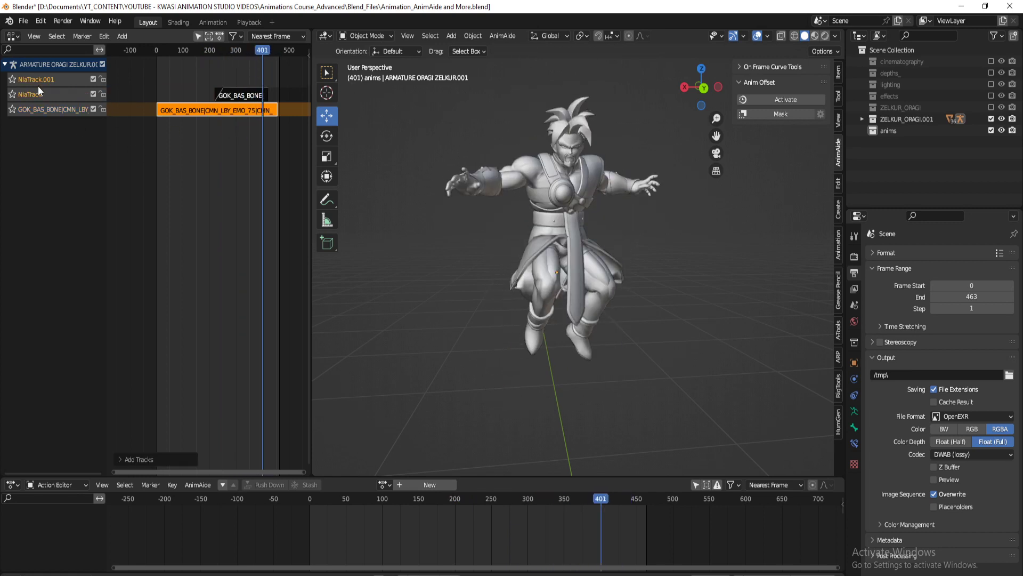
pyautogui.moveTo(240, 77); pyautogui.dragTo(258, 75)
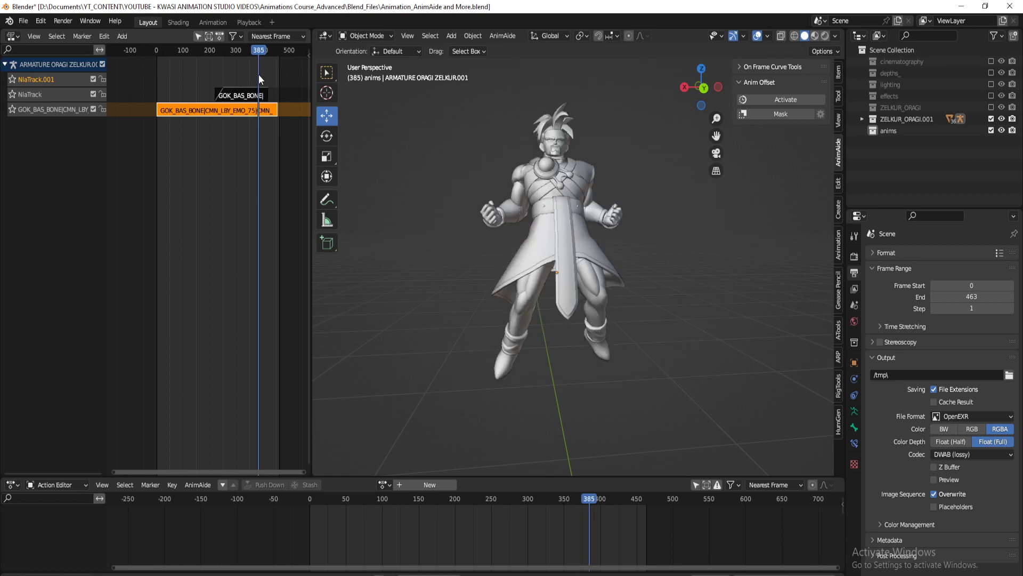
pyautogui.hotkey('shift', 'a')
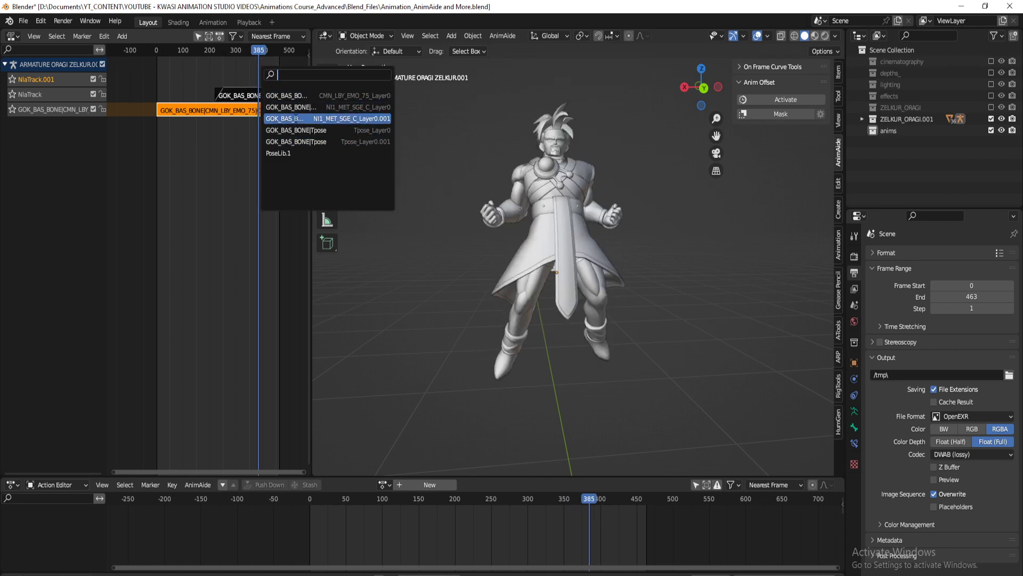
pyautogui.click(235, 137)
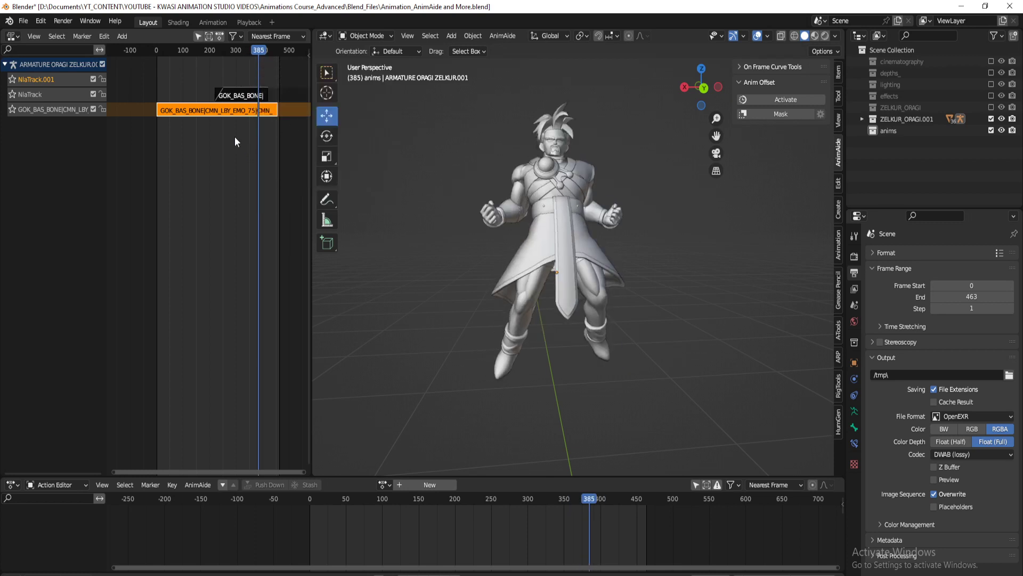
# Start an Append and browse to the ROD folder inside YT_CONTENT, searching for "rod"
pyautogui.click(25, 21)
pyautogui.click(67, 147)
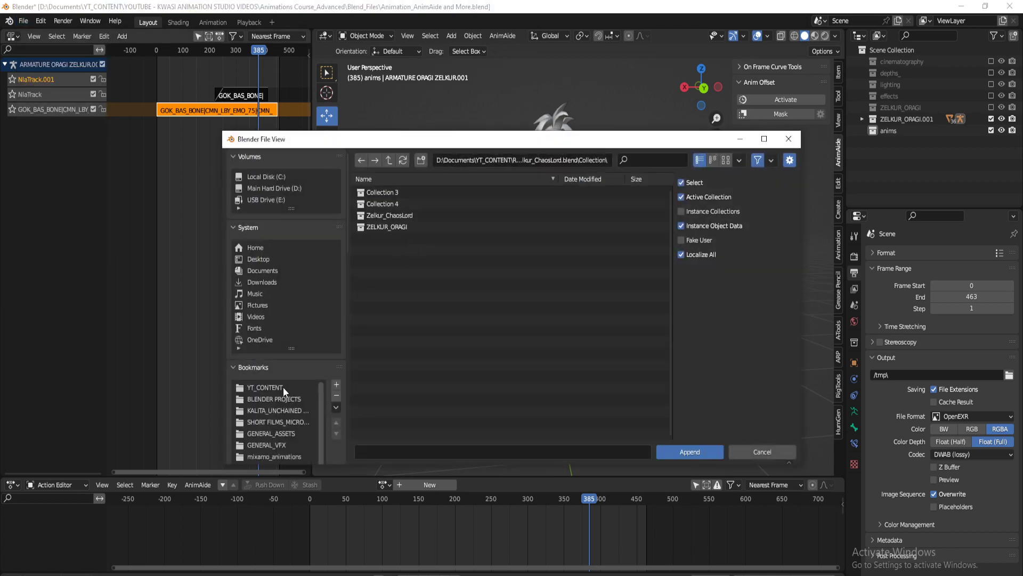
pyautogui.click(283, 387)
pyautogui.click(661, 159)
pyautogui.write('rod')
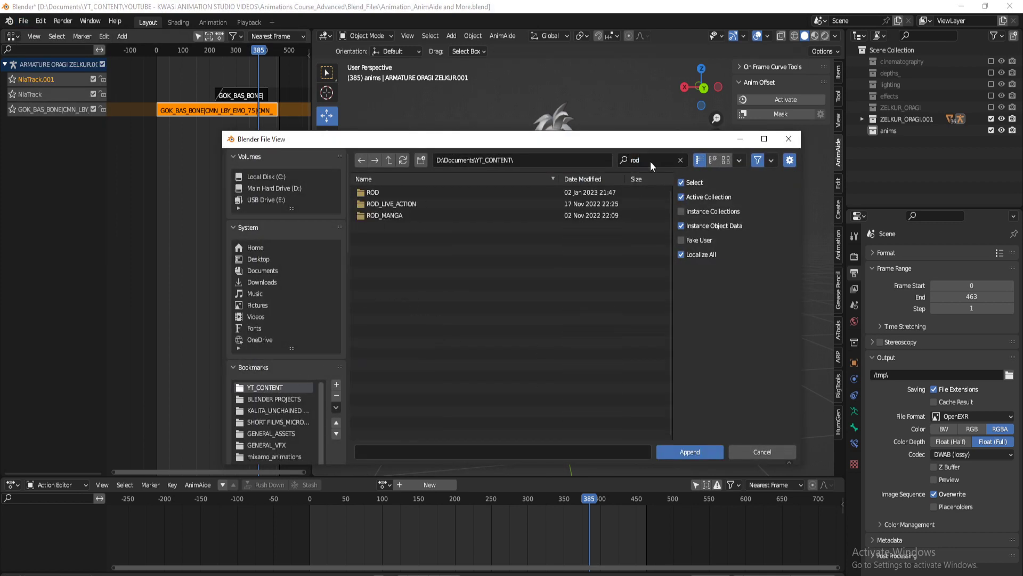
pyautogui.doubleClick(378, 192)
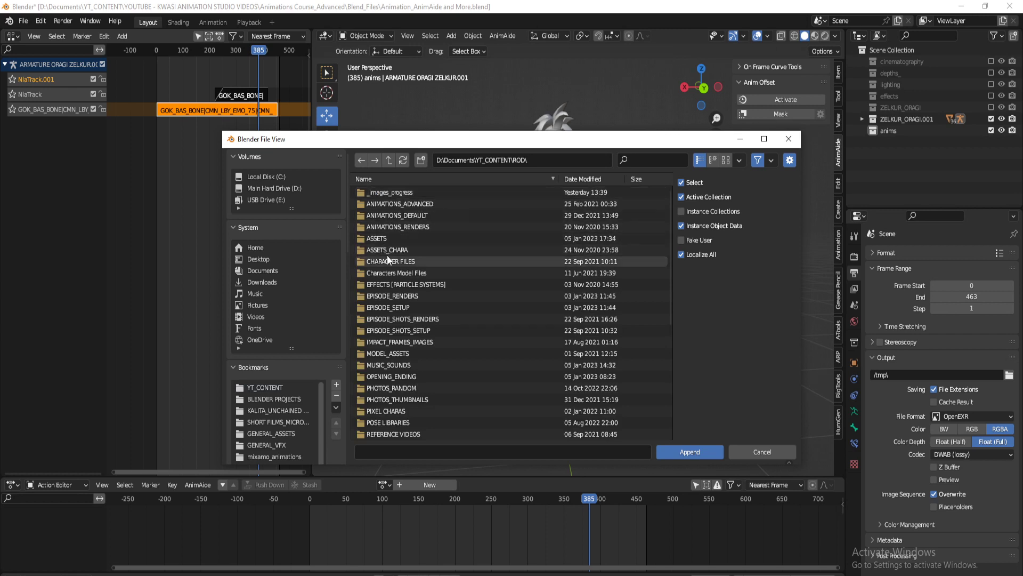
# Append the JRN_ATC_014_Layer0 action from ADVANCED_ANIMATIONS.blend in the ANIMATIONS_ADVANCED folder
pyautogui.doubleClick(398, 203)
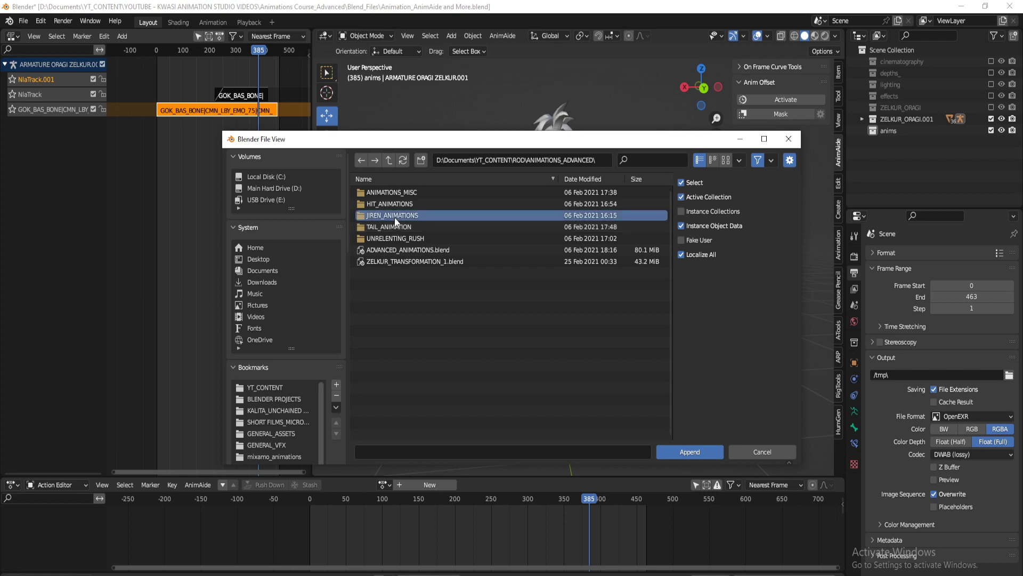
pyautogui.doubleClick(394, 218)
pyautogui.click(389, 163)
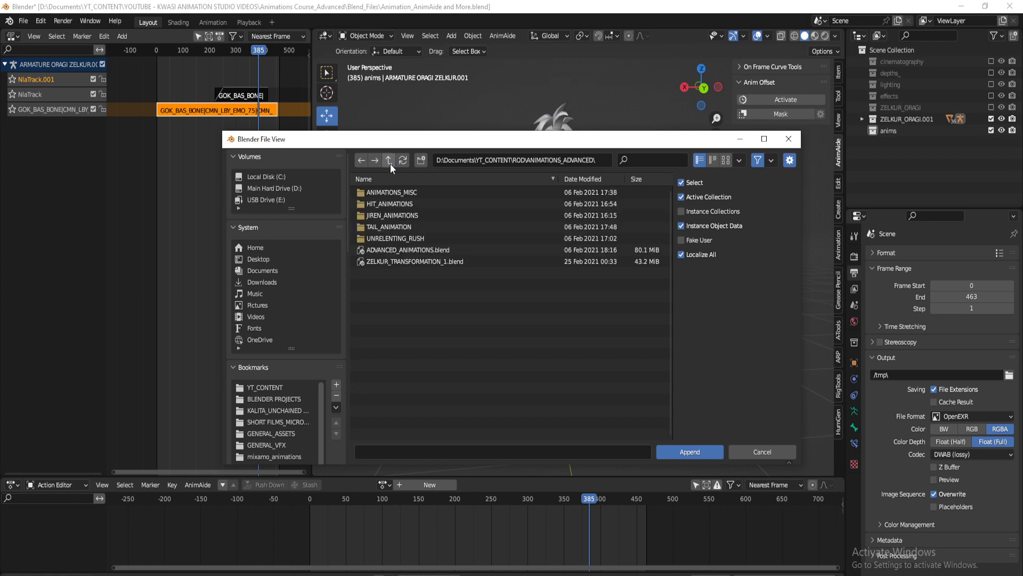
pyautogui.doubleClick(407, 248)
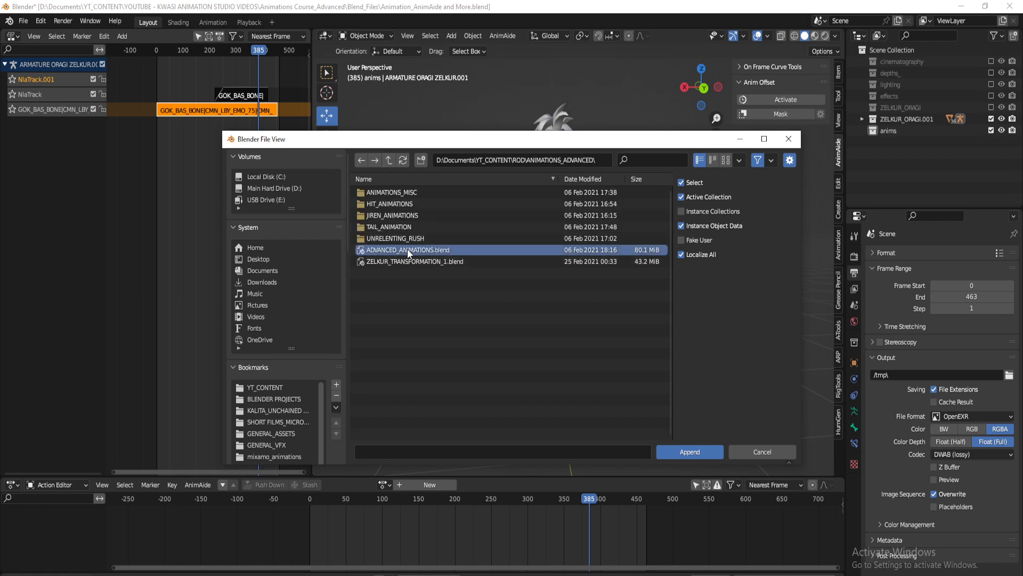
pyautogui.doubleClick(391, 193)
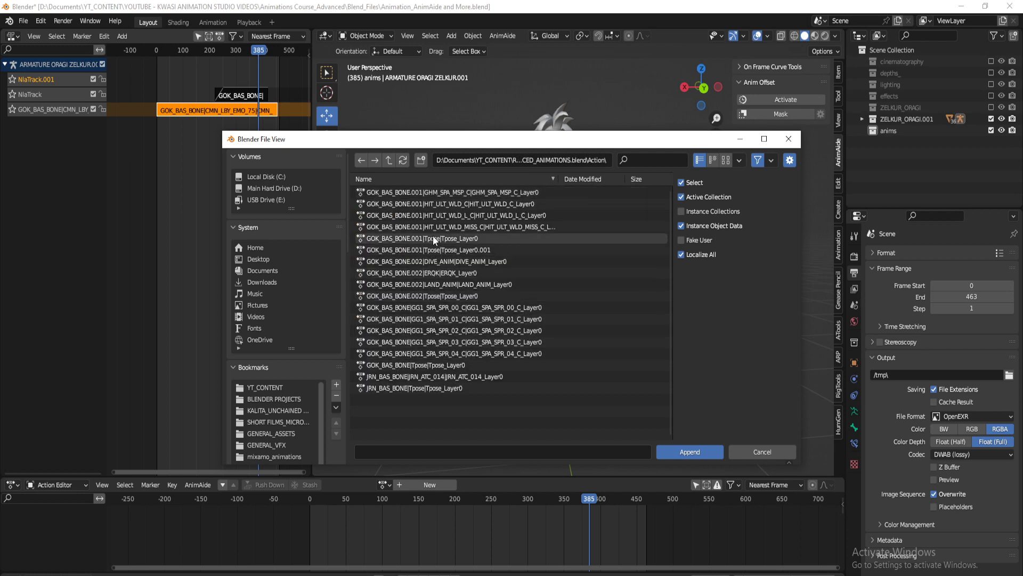
pyautogui.click(434, 376)
pyautogui.click(703, 452)
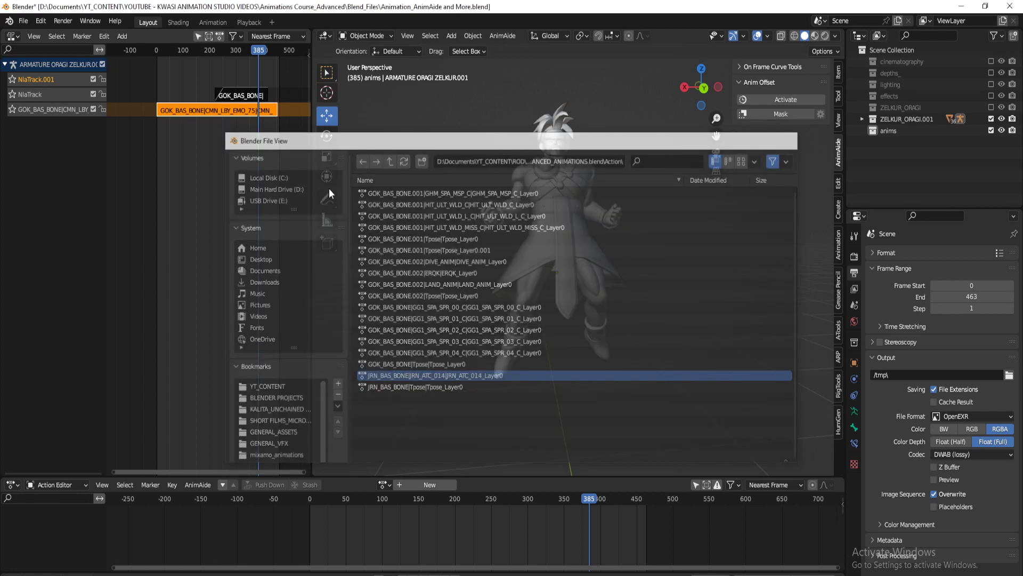
# Add the JRN_ATC_014_Layer0 action as a strip on the NlaTrack.001 track at frame 385
pyautogui.hotkey('shift', 'a')
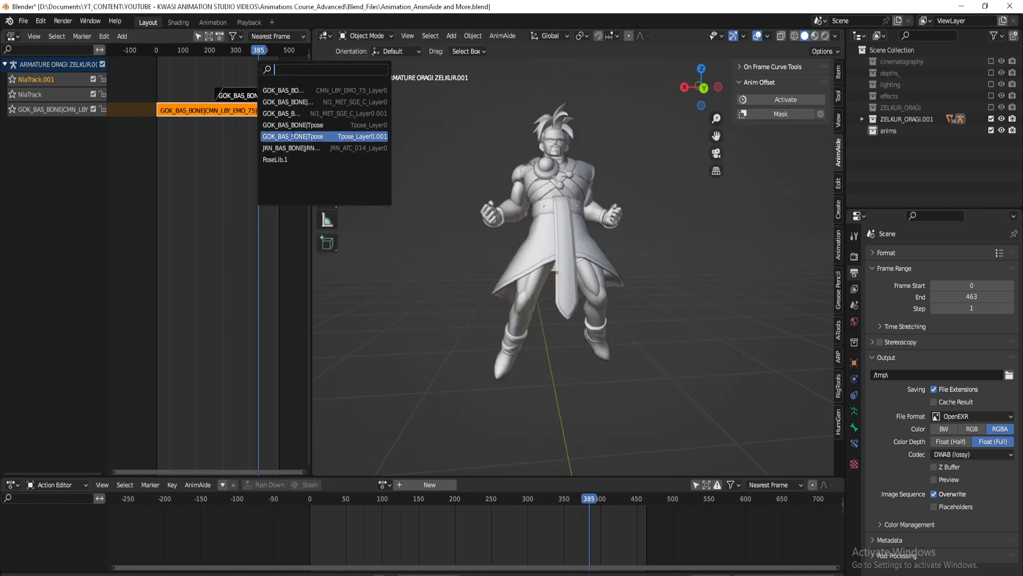
pyautogui.click(79, 110)
pyautogui.click(37, 80)
pyautogui.hotkey('shift', 'a')
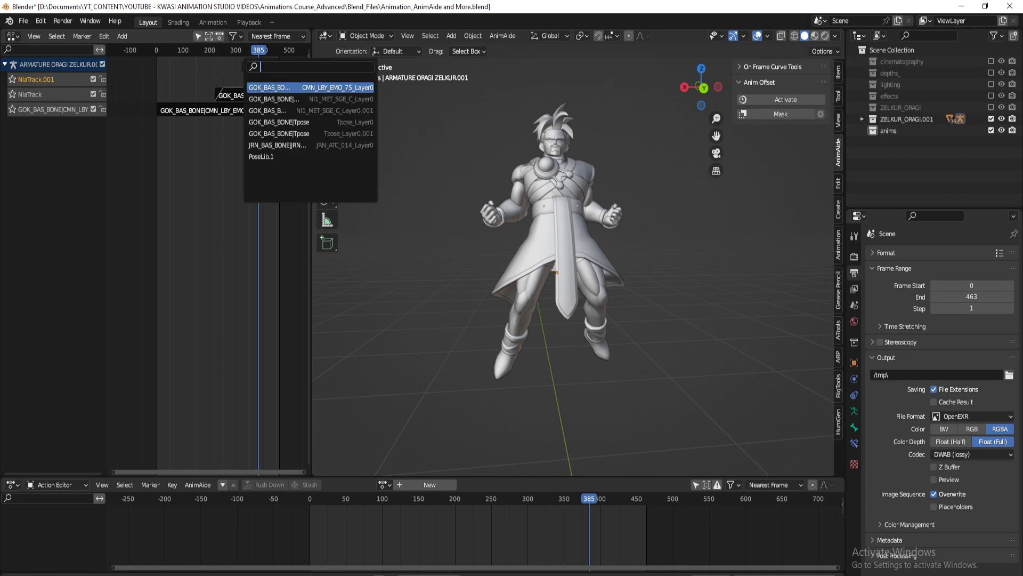
pyautogui.press('Down')
pyautogui.press('Down')
pyautogui.press('Down')
pyautogui.press('Down')
pyautogui.press('Down')
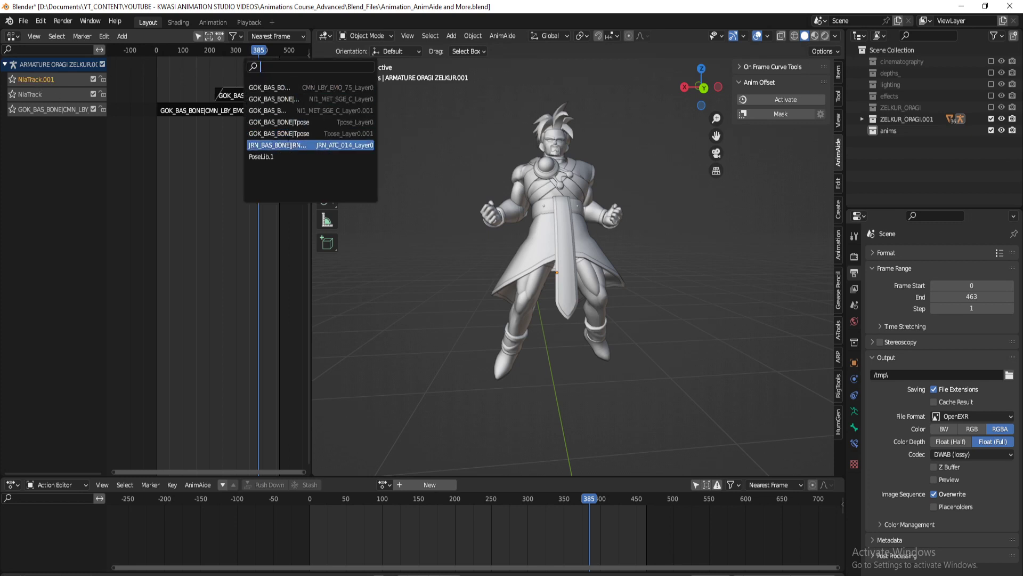
pyautogui.press('Return')
# Set the JRN_ATC_014 strip's extrapolation to Hold Forward and its Blend In to 20
pyautogui.press('n')
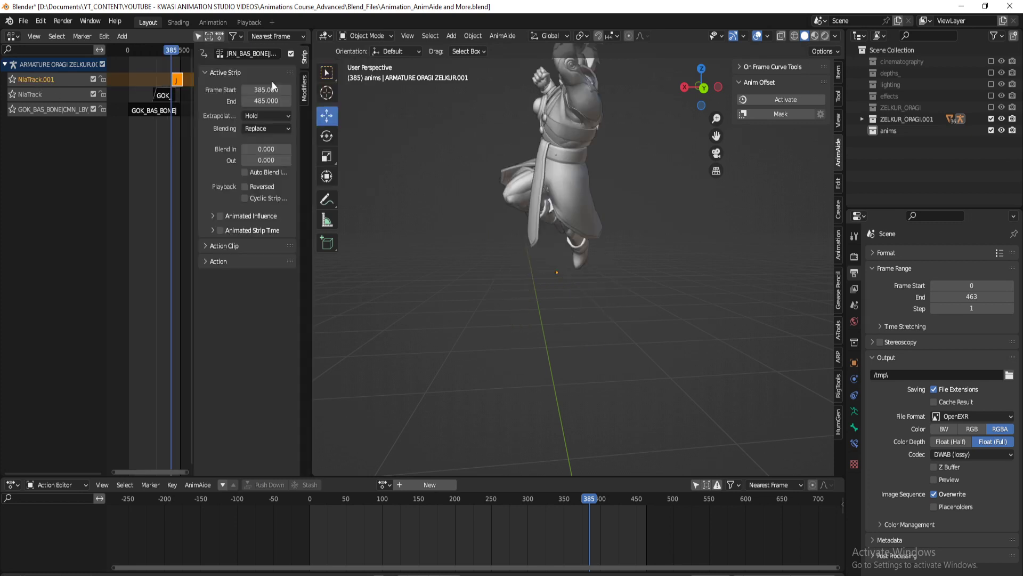
pyautogui.click(272, 154)
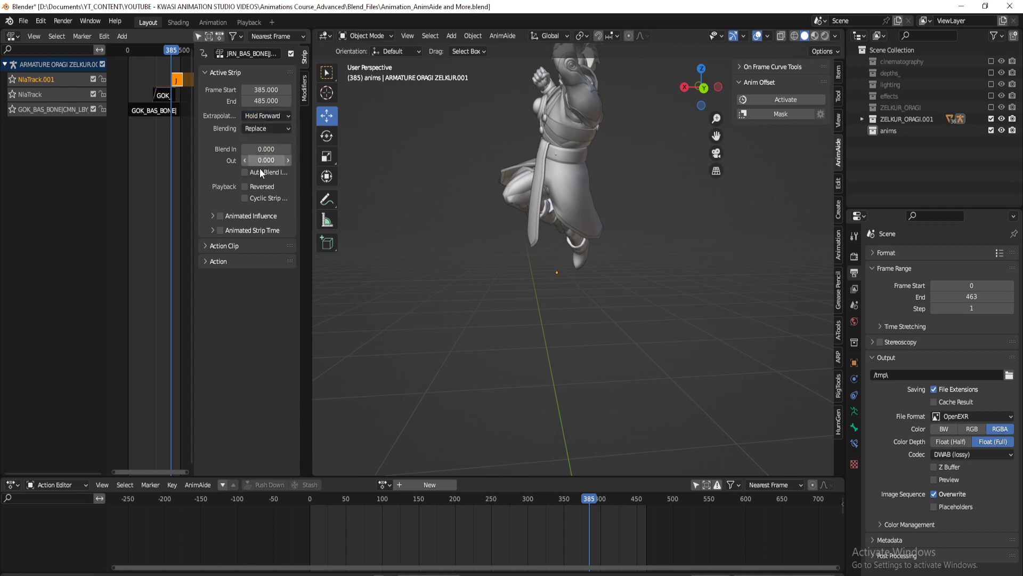
pyautogui.write('20')
pyautogui.press('Return')
pyautogui.press('n')
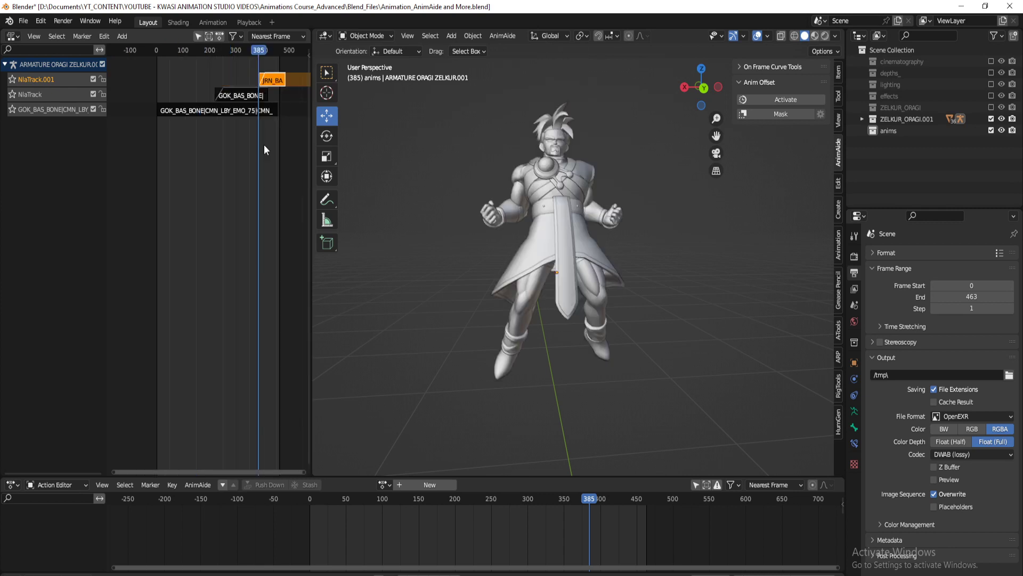
# Play back the layered animation on the armature to check the transition between the NLA strips
pyautogui.press('space')
pyautogui.press('space')
pyautogui.scroll(-5, 512, 191)
pyautogui.moveTo(509, 197); pyautogui.dragTo(553, 238, button='middle')
pyautogui.keyDown('shift'); pyautogui.moveTo(228, 150); pyautogui.dragTo(219, 145, button='right'); pyautogui.keyUp('shift')
pyautogui.press('space')
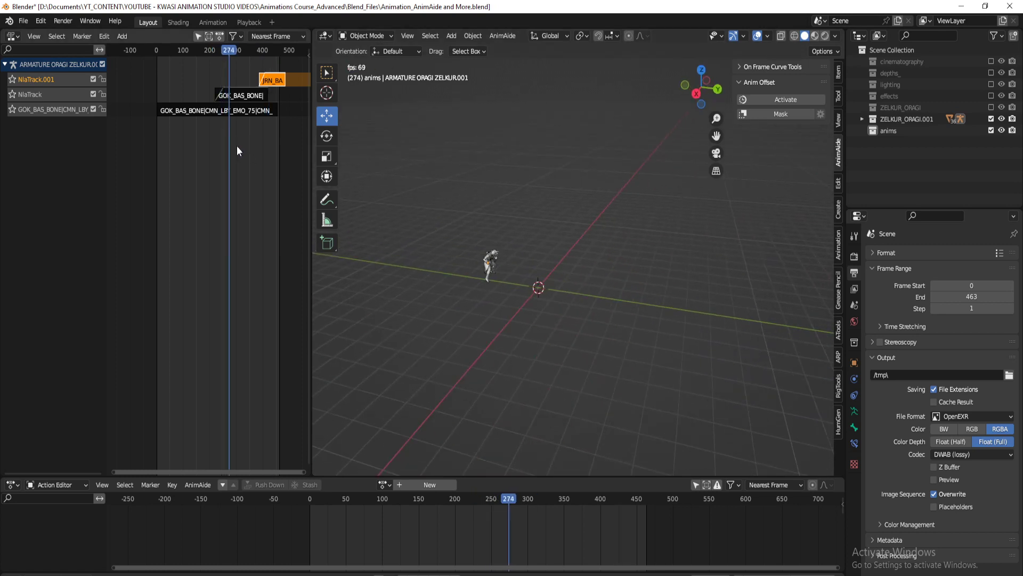
# Extend the scene's end frame to 507 and play the animation through the JRN_ATC_014 strip
pyautogui.press('space')
pyautogui.scroll(2, 251, 146)
pyautogui.moveTo(256, 145); pyautogui.dragTo(216, 151, button='middle')
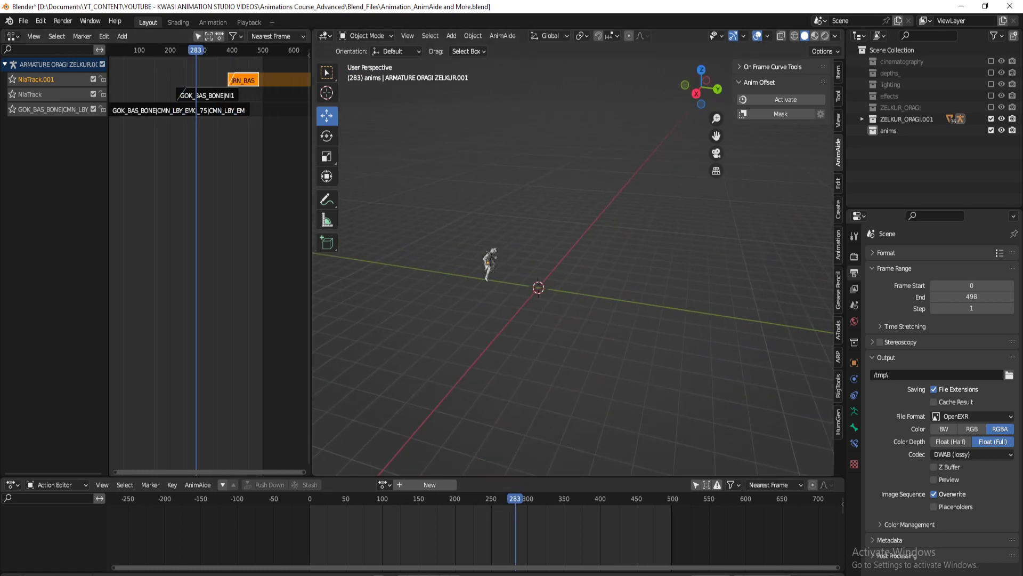
pyautogui.press('space')
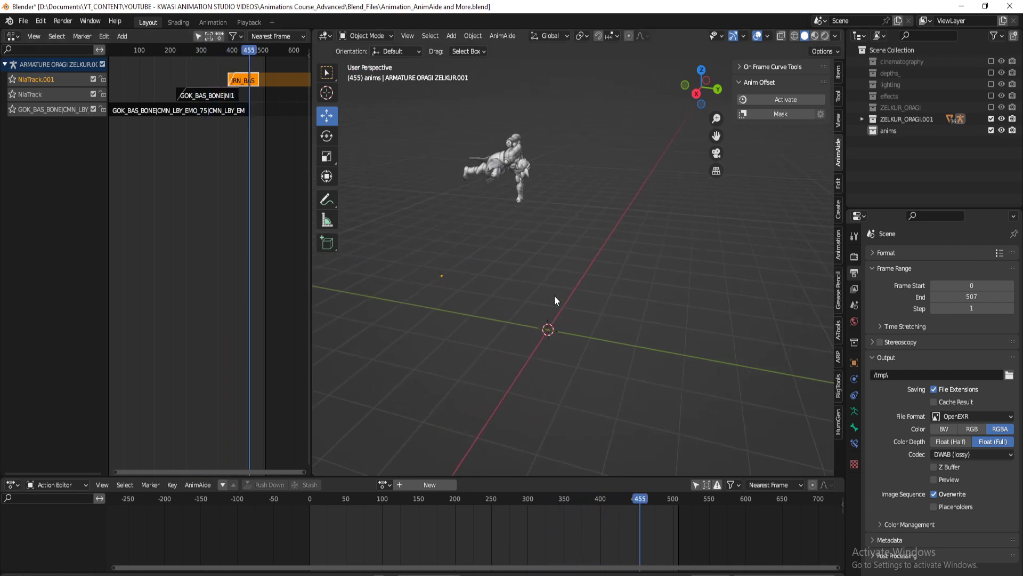
pyautogui.click(138, 182)
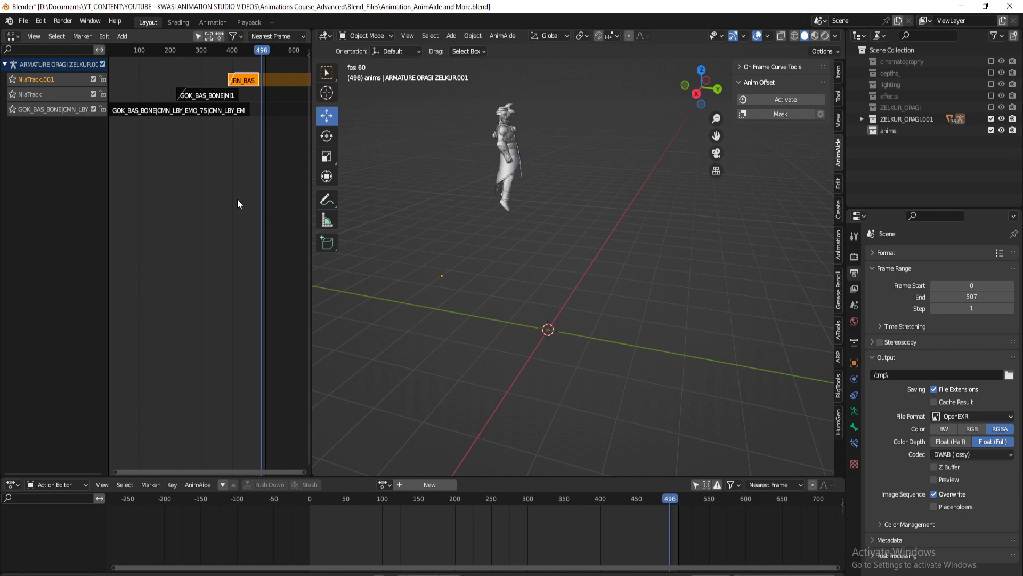
pyautogui.press('space')
pyautogui.moveTo(240, 114)
pyautogui.mouseDown()
pyautogui.moveTo(219, 116)
pyautogui.moveTo(235, 115)
pyautogui.mouseUp()
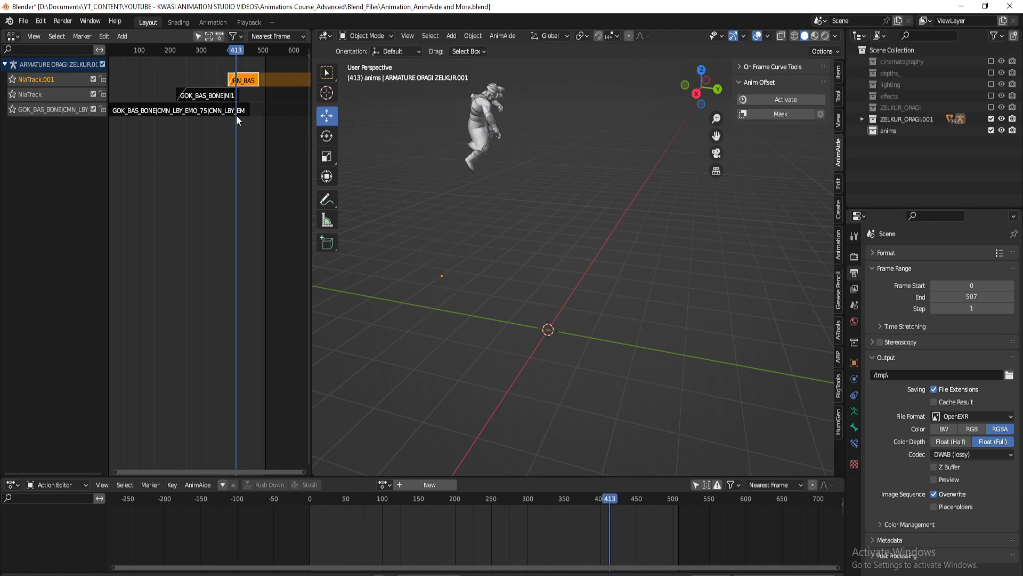
# Set the JRN_ATC_014 strip's Blend In to 0
pyautogui.press('n')
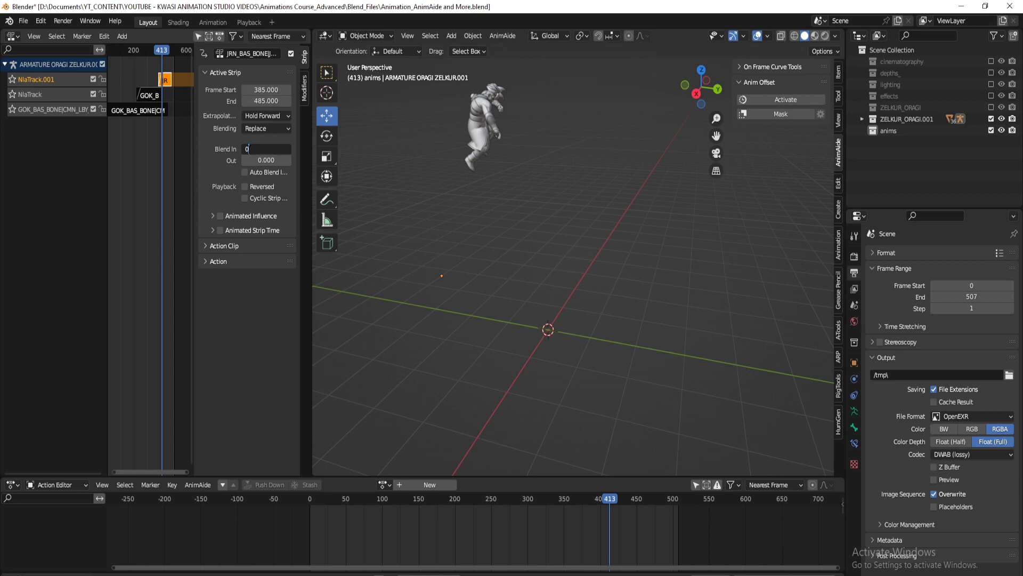
pyautogui.press('Return')
pyautogui.press('n')
# Enter tweak mode on the JRN_ATC_014 strip and show the armature's bones in Pose Mode
pyautogui.press('Tab')
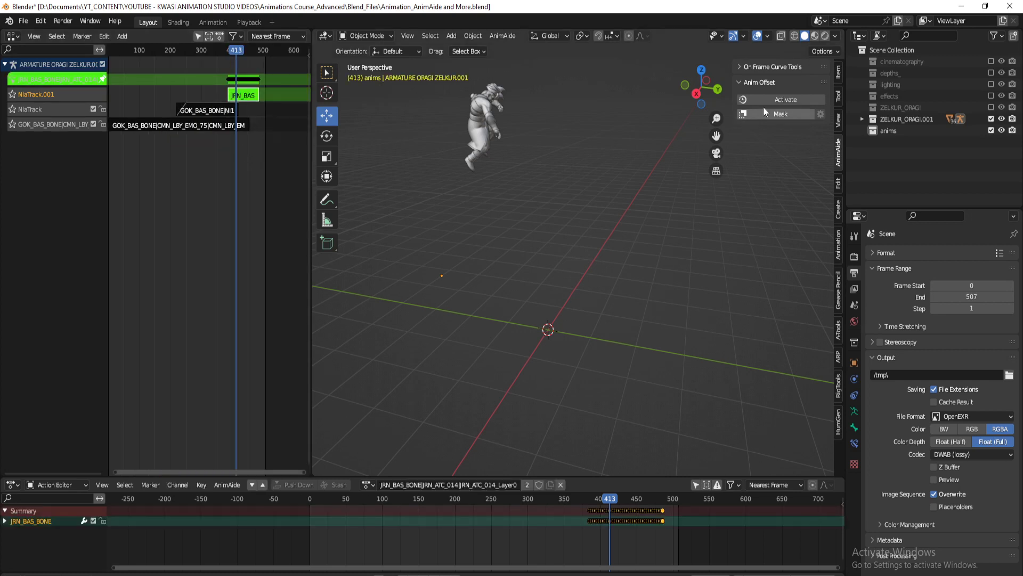
pyautogui.click(768, 37)
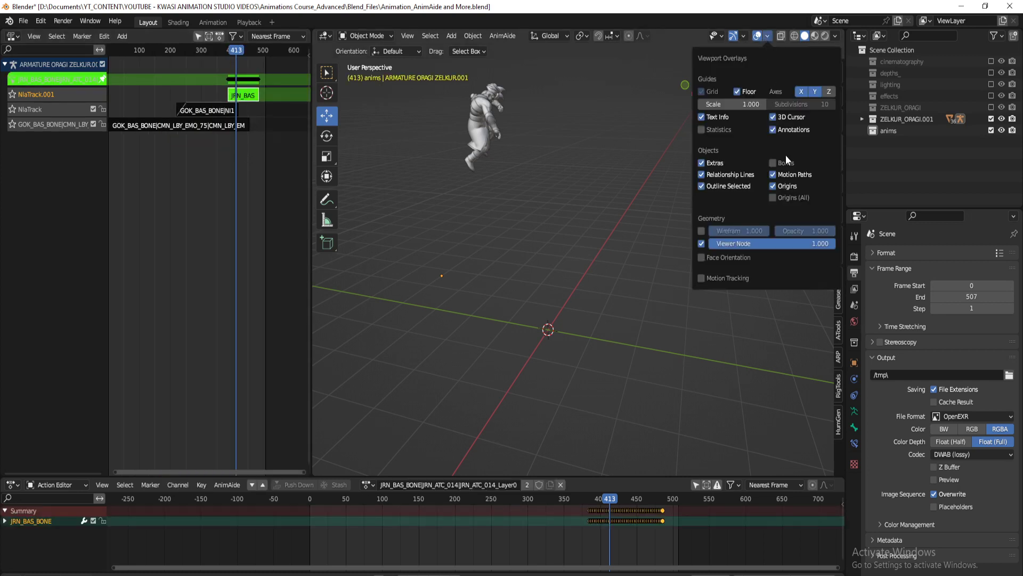
pyautogui.click(783, 161)
pyautogui.click(491, 109)
pyautogui.hotkey('ctrl', 'Tab')
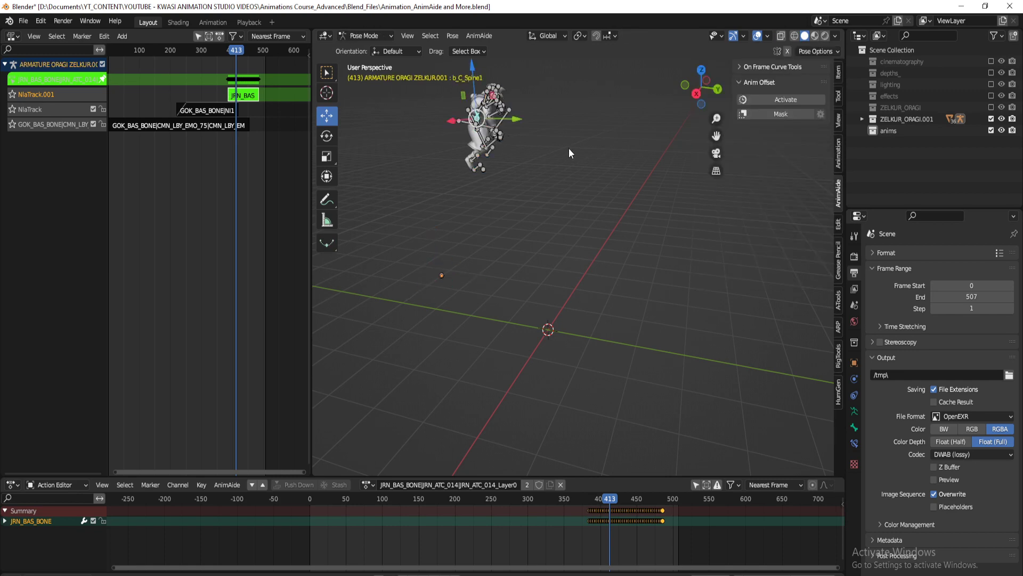
# Select the b_C_Pelvis bone and go to frame 387 near the start of the JRN_ATC_014 strip
pyautogui.press('KP_Decimal')
pyautogui.moveTo(568, 148); pyautogui.dragTo(539, 160, button='middle')
pyautogui.scroll(-5, 525, 235)
pyautogui.moveTo(501, 315); pyautogui.dragTo(601, 264, button='middle')
pyautogui.click(552, 342)
pyautogui.scroll(-6, 600, 313)
pyautogui.click(228, 160)
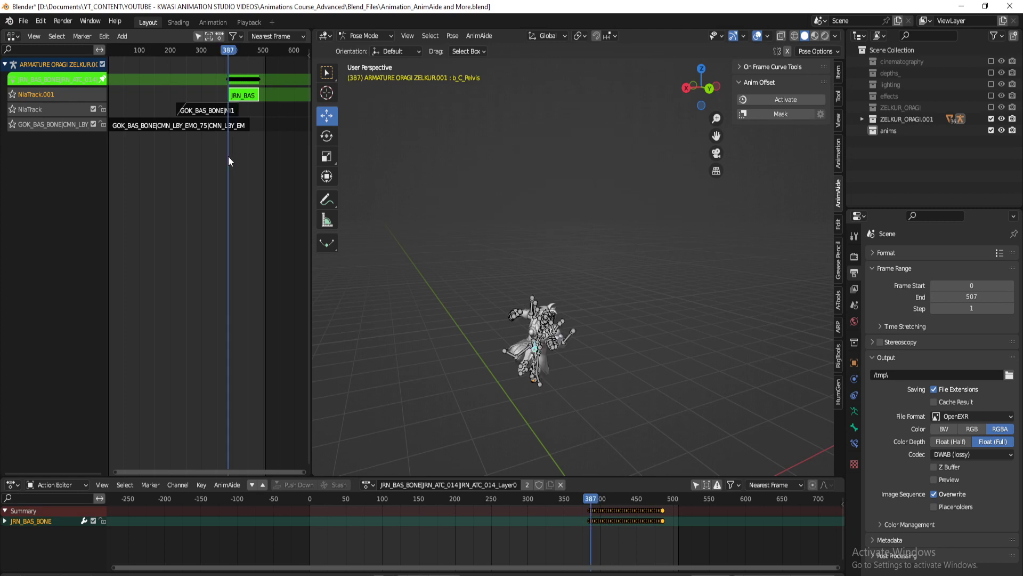
pyautogui.moveTo(588, 364); pyautogui.dragTo(577, 331, button='middle')
pyautogui.keyDown('shift'); pyautogui.moveTo(576, 368); pyautogui.dragTo(560, 312, button='middle'); pyautogui.keyUp('shift')
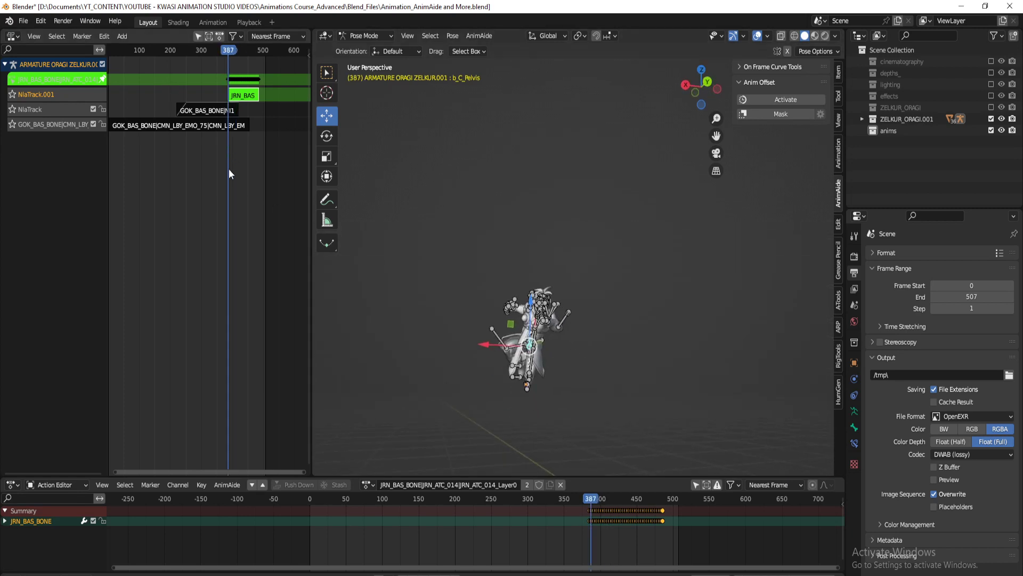
# Leave tweak mode and play back the transition from the second strip into the JRN_ATC_014 strip
pyautogui.moveTo(228, 164)
pyautogui.mouseDown()
pyautogui.moveTo(211, 155)
pyautogui.moveTo(233, 155)
pyautogui.moveTo(172, 148)
pyautogui.moveTo(242, 152)
pyautogui.mouseUp()
pyautogui.press('Tab')
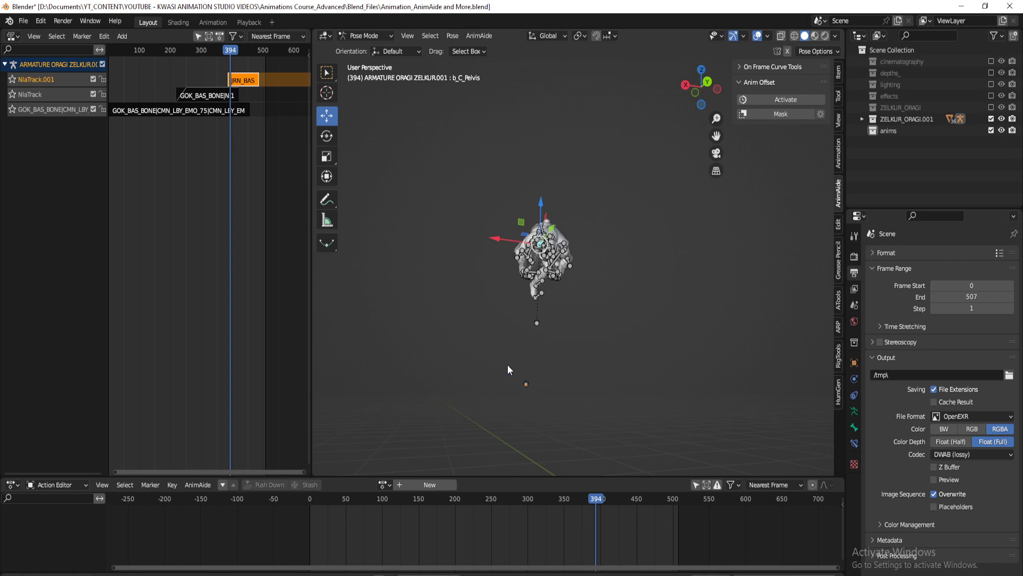
pyautogui.moveTo(234, 167)
pyautogui.mouseDown()
pyautogui.moveTo(211, 166)
pyautogui.moveTo(236, 166)
pyautogui.mouseUp()
pyautogui.moveTo(228, 121); pyautogui.dragTo(218, 123)
pyautogui.press('space')
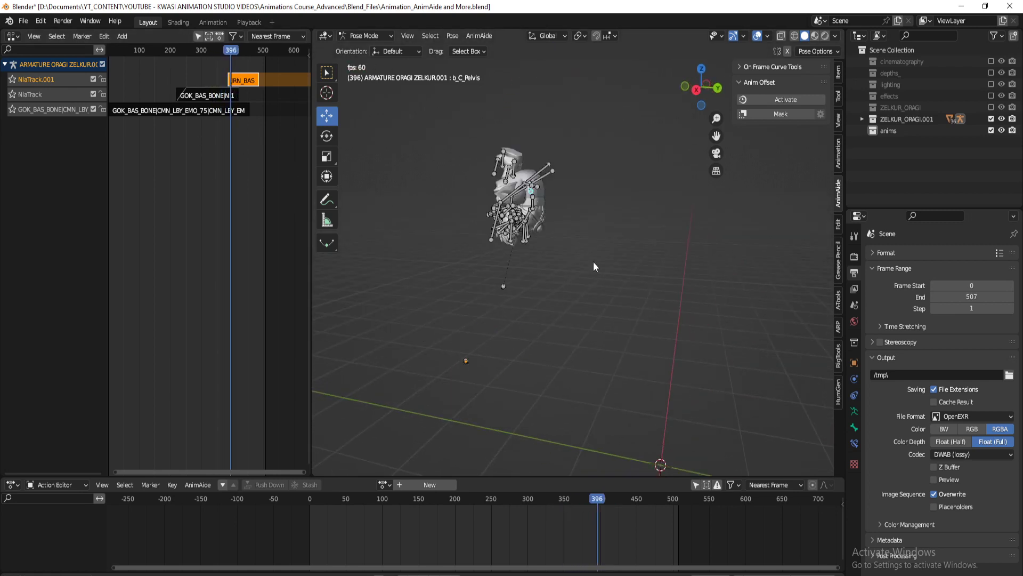
pyautogui.moveTo(240, 158); pyautogui.dragTo(213, 139)
pyautogui.press('space')
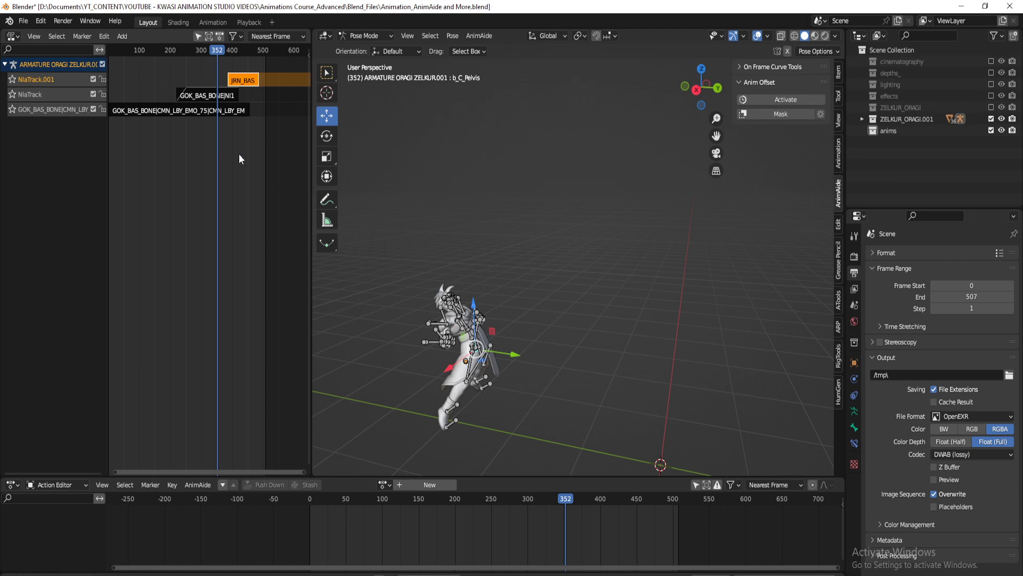
# Enter tweak mode on the JRN_ATC_014 strip at frame 433 and activate Anim Offset
pyautogui.moveTo(221, 62); pyautogui.dragTo(243, 62)
pyautogui.press('Tab')
pyautogui.click(774, 100)
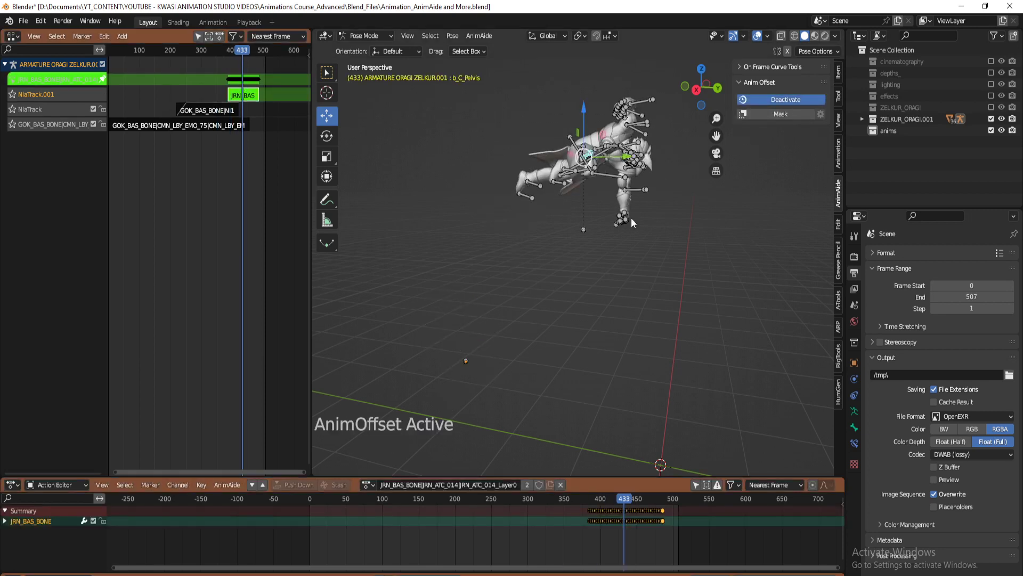
pyautogui.moveTo(631, 217); pyautogui.dragTo(591, 227, button='middle')
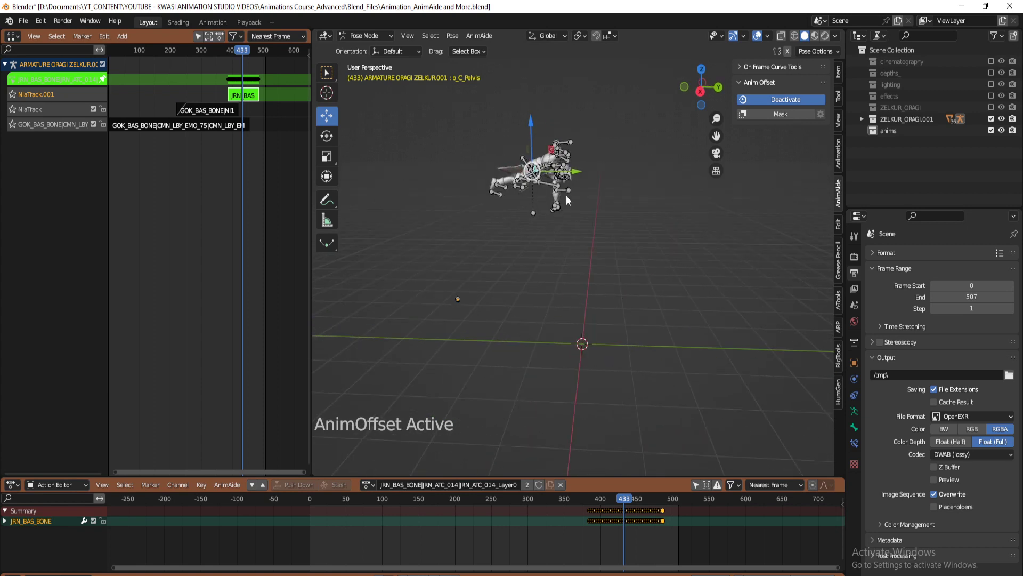
# Move the b_C_Pelvis bone at frame 424 to offset the action, ending Anim Offset and tweak mode
pyautogui.moveTo(619, 502)
pyautogui.mouseDown()
pyautogui.moveTo(631, 504)
pyautogui.moveTo(615, 505)
pyautogui.mouseUp()
pyautogui.moveTo(559, 114); pyautogui.dragTo(631, 121)
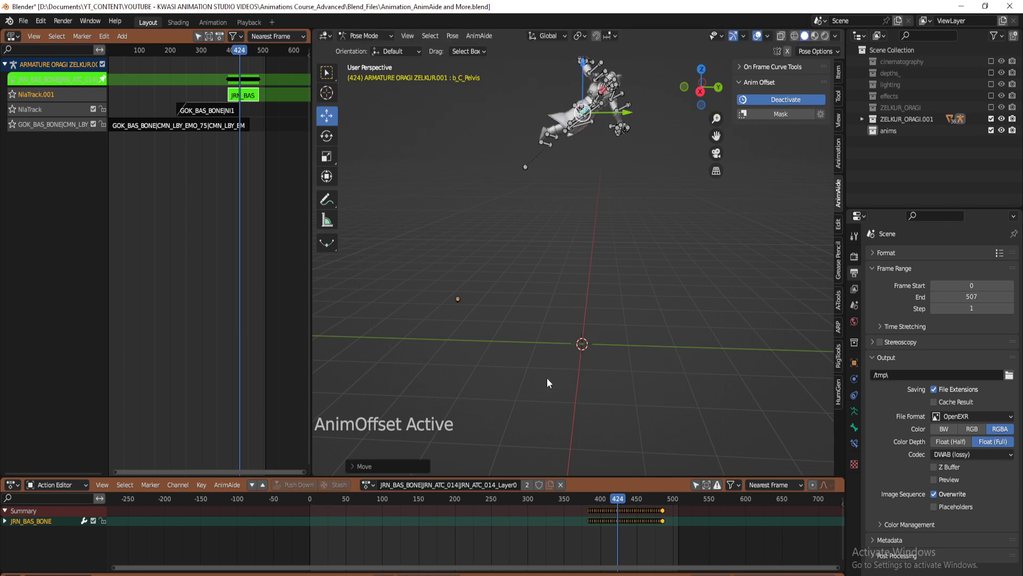
pyautogui.click(795, 100)
pyautogui.press('Tab')
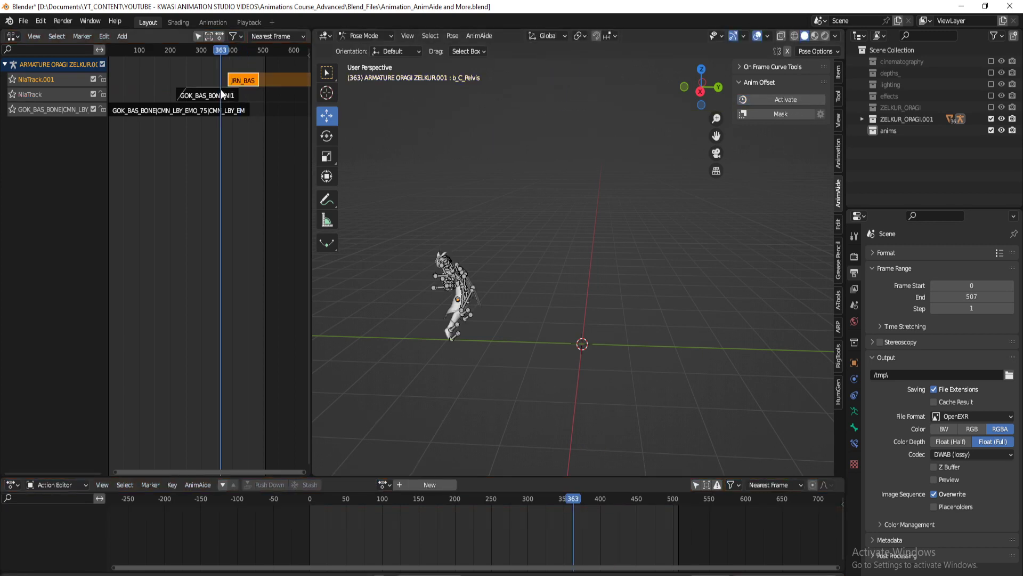
# Play back the offset action and give the JRN_ATC_014 strip a Blend In again
pyautogui.press('space')
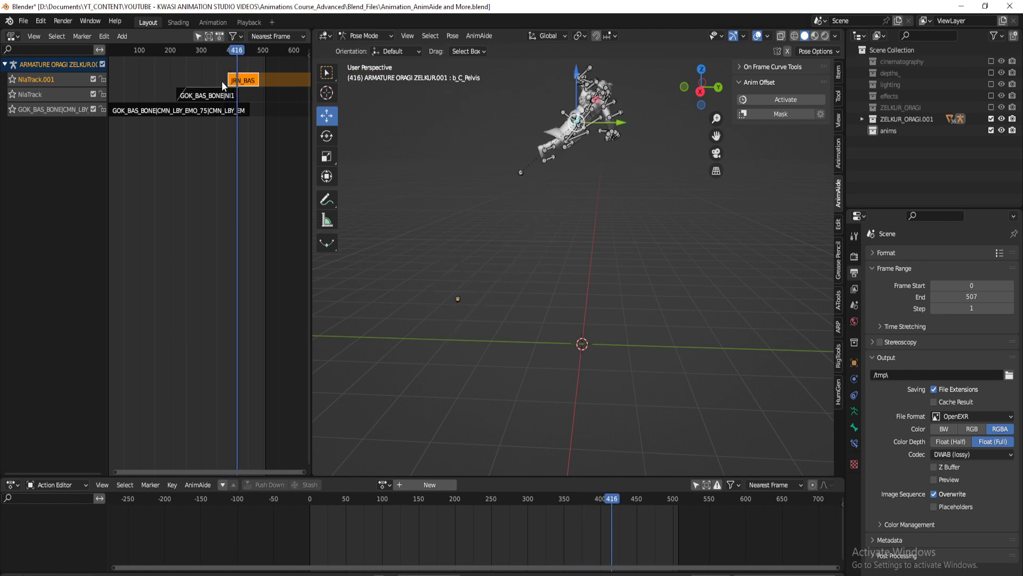
pyautogui.press('space')
pyautogui.press('n')
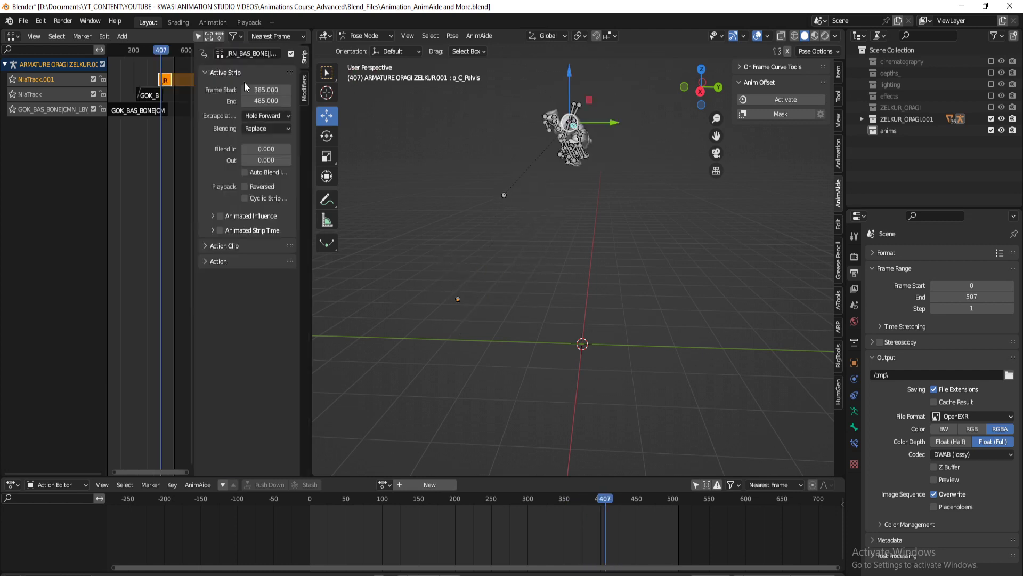
pyautogui.click(264, 148)
pyautogui.press('Return')
pyautogui.press('n')
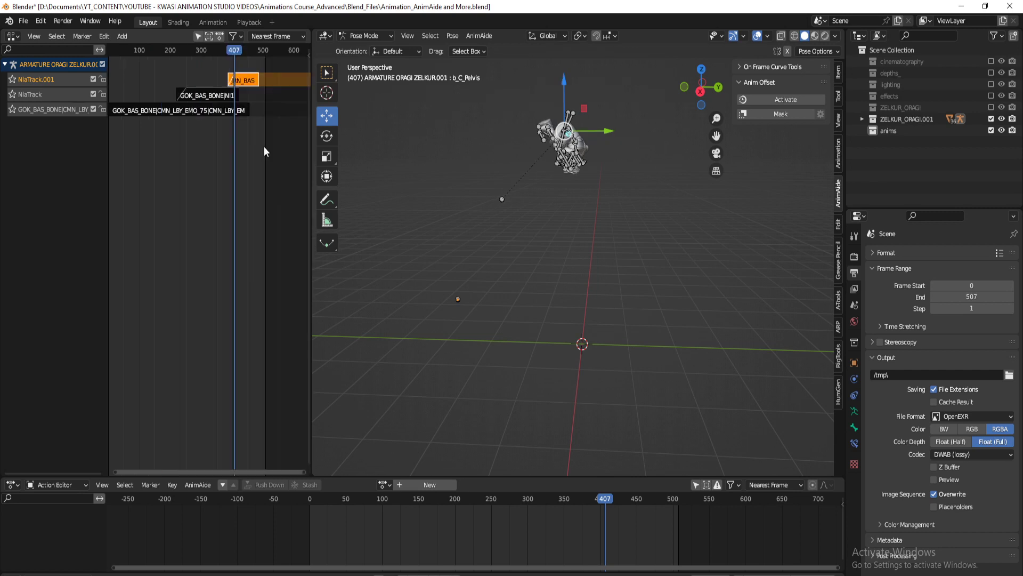
# Play back the blended strips with the viewport overlays hidden
pyautogui.press('space')
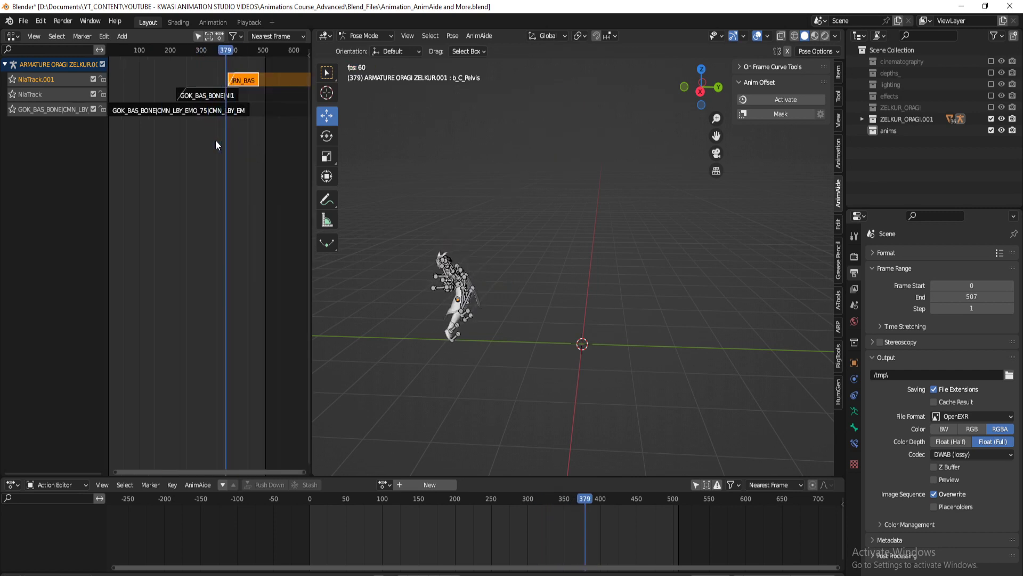
pyautogui.press('Escape')
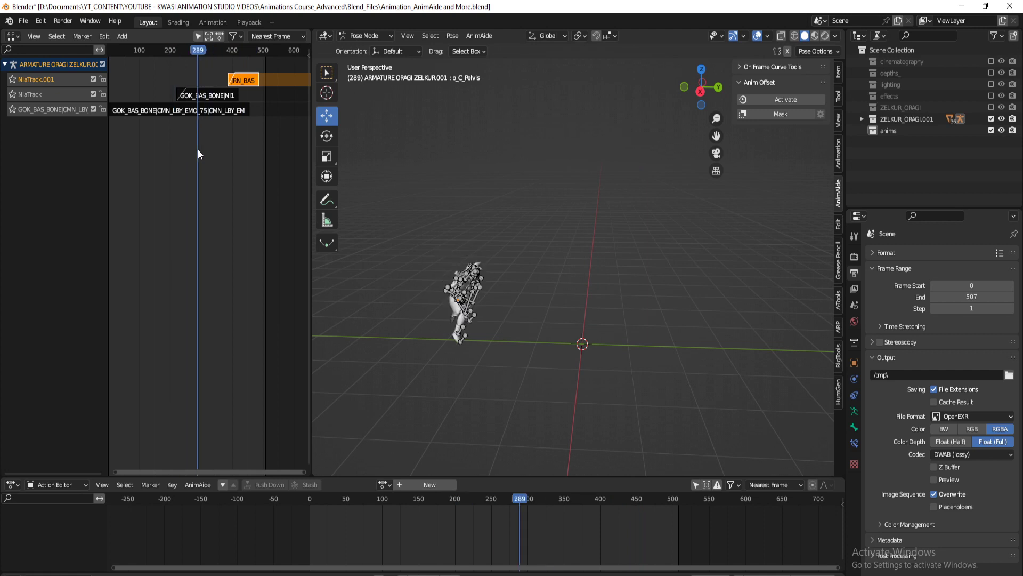
pyautogui.click(756, 35)
pyautogui.press('space')
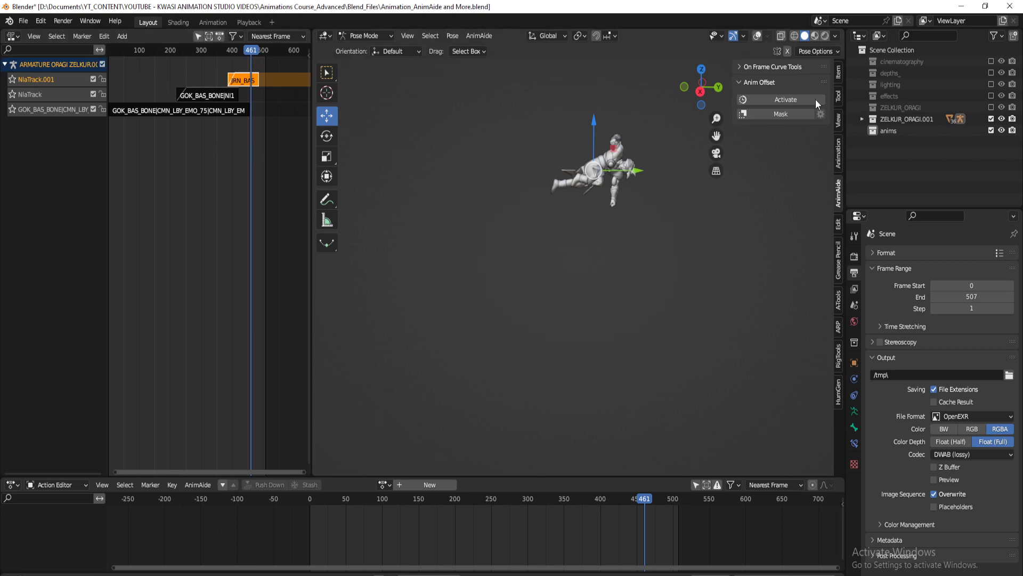
pyautogui.click(739, 64)
pyautogui.click(740, 64)
pyautogui.click(482, 35)
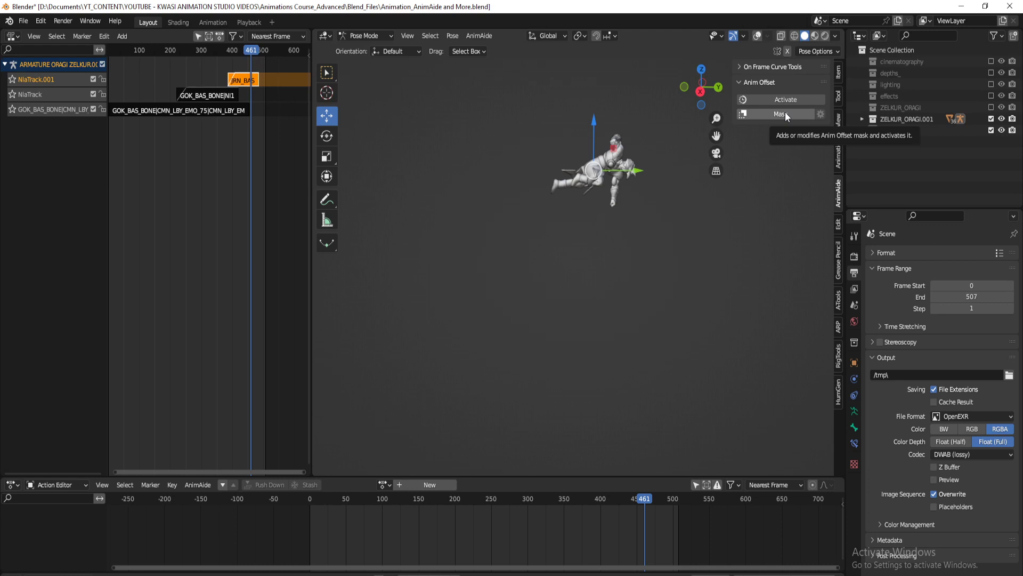
# Restore the viewport overlays at frame 342 and mute all three NLA strips of the armature
pyautogui.moveTo(260, 168); pyautogui.dragTo(214, 154)
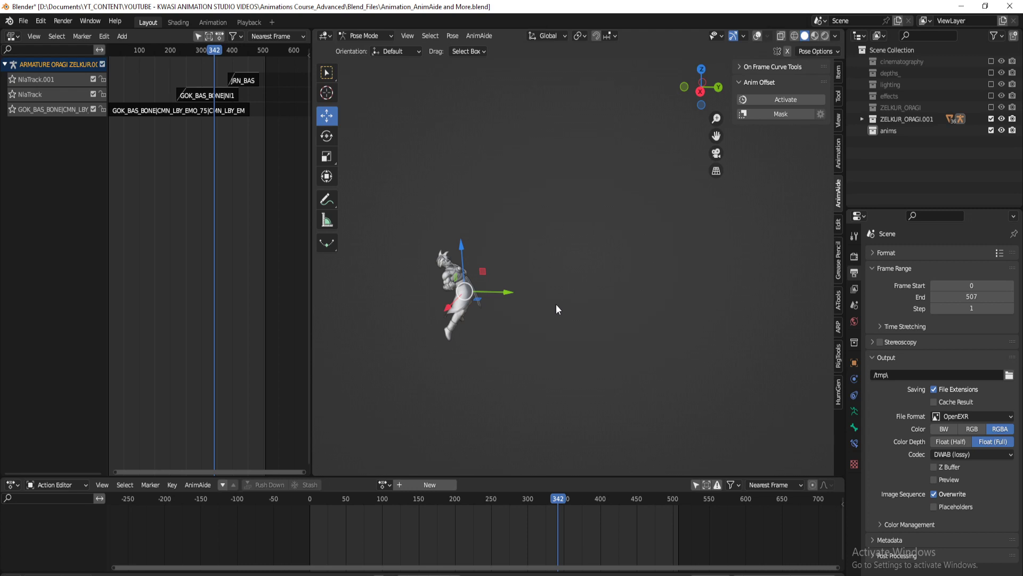
pyautogui.click(757, 35)
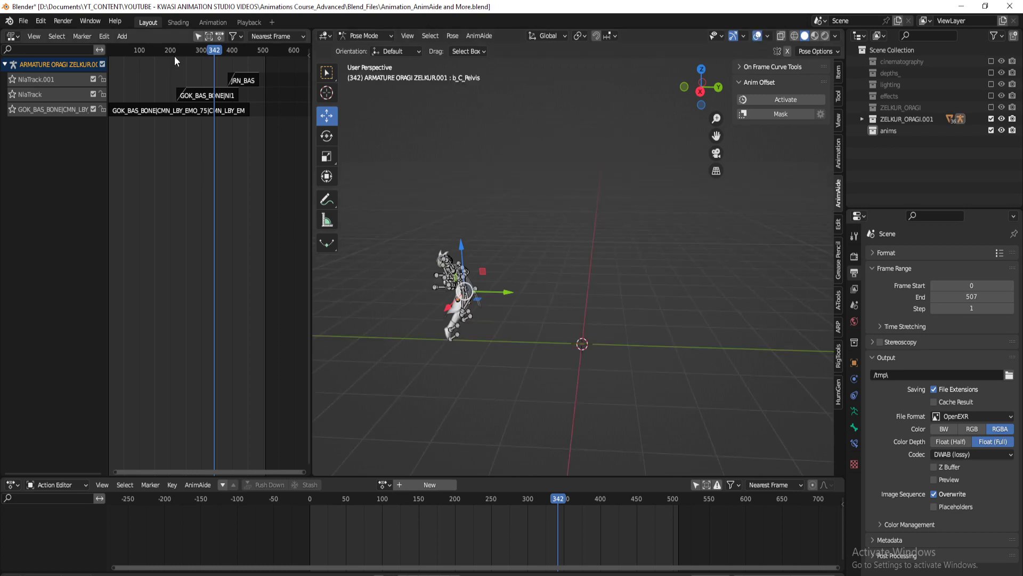
pyautogui.press('a')
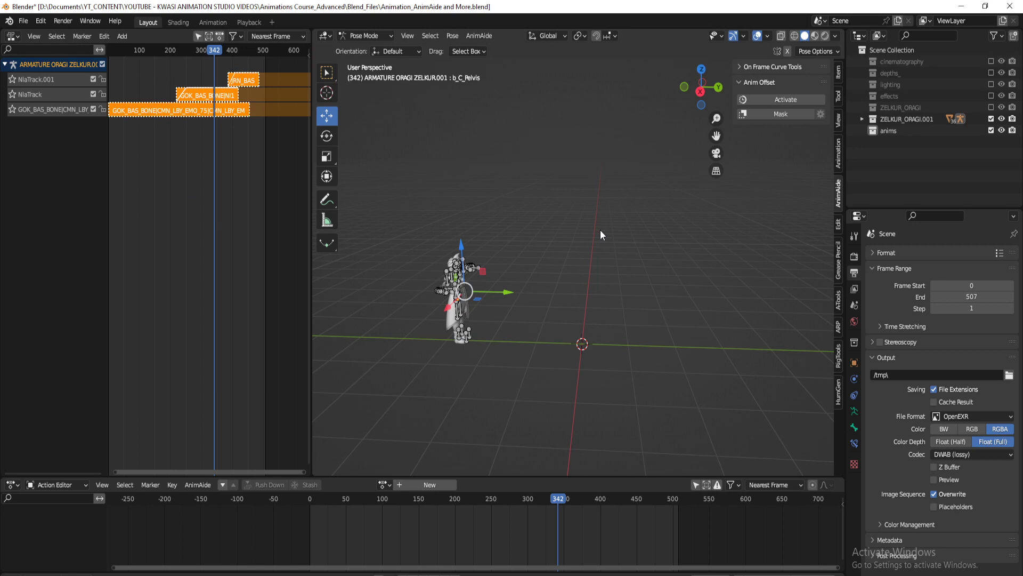
pyautogui.press('a')
# Return the armature to Object Mode and clear its rotation and location
pyautogui.hotkey('ctrl', 'Tab')
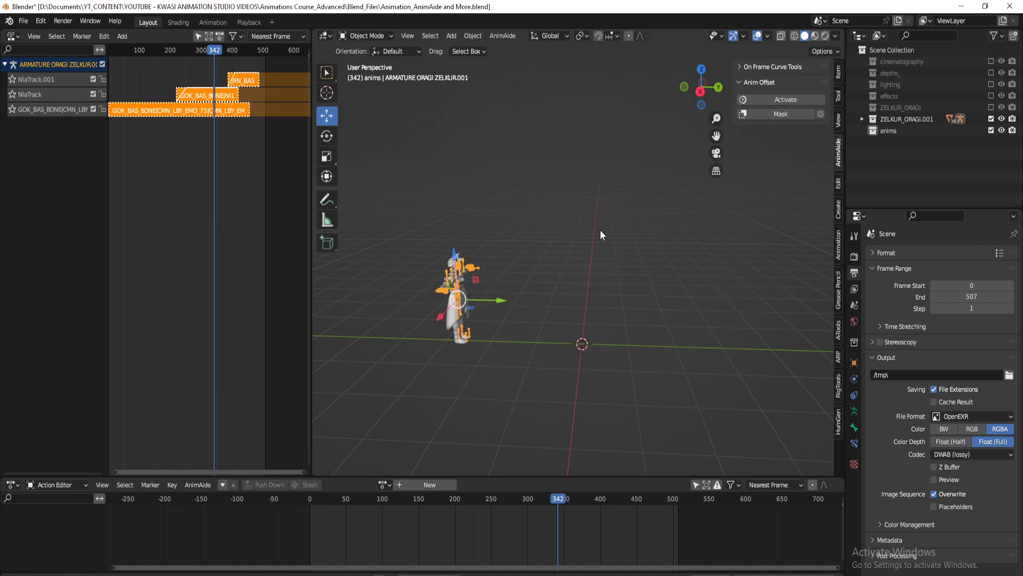
pyautogui.hotkey('alt', 'r')
pyautogui.hotkey('alt', 'g')
# Rotate the armature 90° about X so it stands upright and turn it about Z to face the front
pyautogui.write('r')
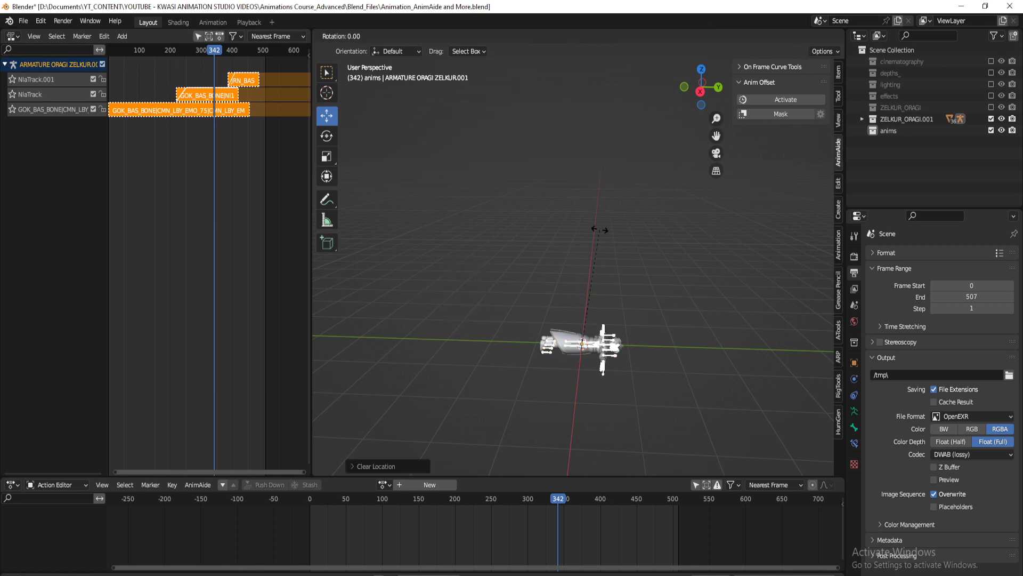
pyautogui.write('x90')
pyautogui.press('Return')
pyautogui.press('g')
pyautogui.press('z')
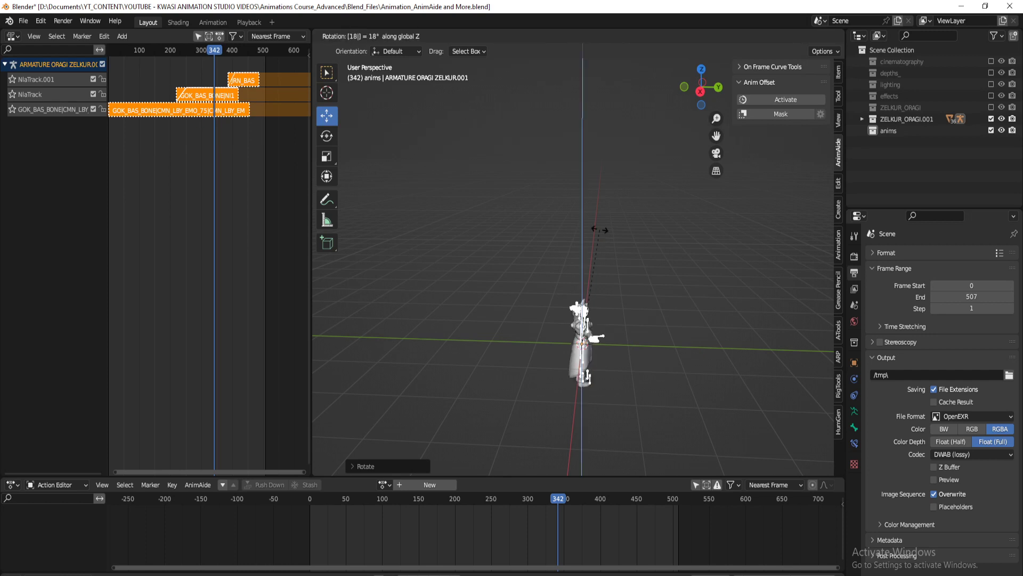
pyautogui.press('Escape')
# Raise the armature 1 m along Z and lower it about 0.1 m so the feet rest on the ground
pyautogui.write('gz1')
pyautogui.press('Return')
pyautogui.press('KP_1')
pyautogui.press('KP_Decimal')
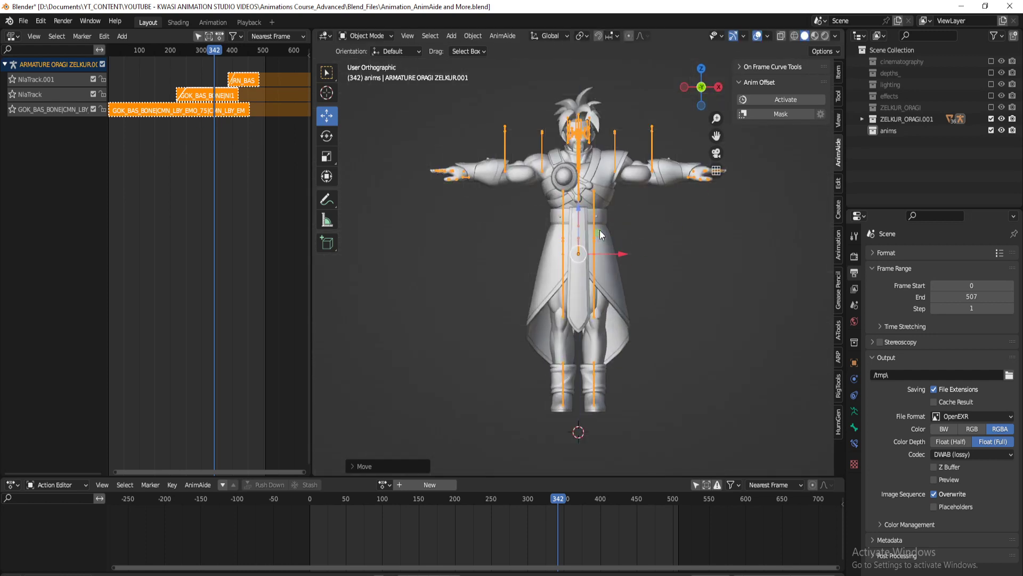
pyautogui.press('g')
pyautogui.press('z')
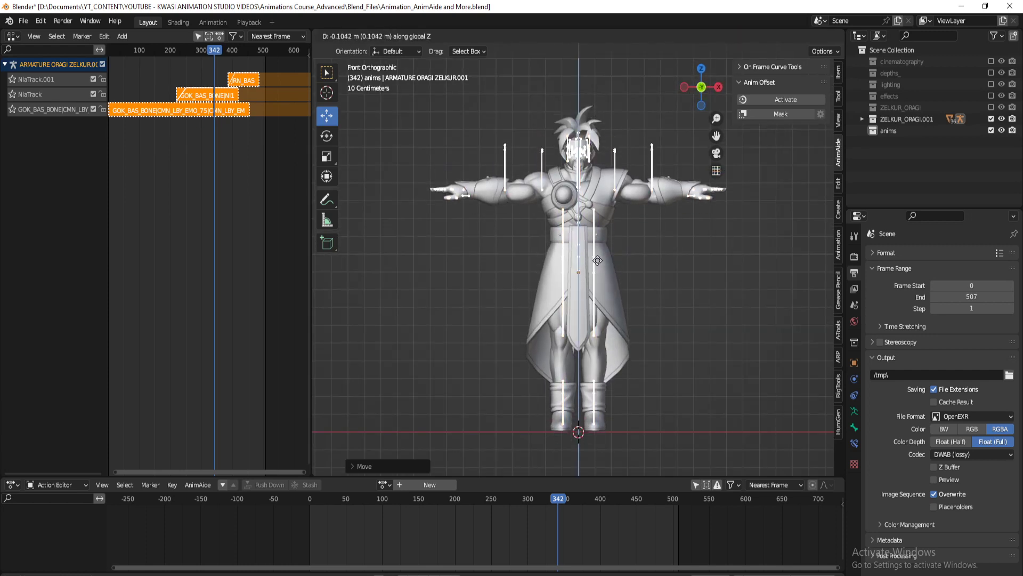
pyautogui.click(597, 253)
# Switch the armature to Pose Mode and select the hand and finger bones of the character's left arm
pyautogui.keyDown('shift'); pyautogui.moveTo(688, 259); pyautogui.dragTo(660, 273, button='middle'); pyautogui.keyUp('shift')
pyautogui.scroll(3, 652, 275)
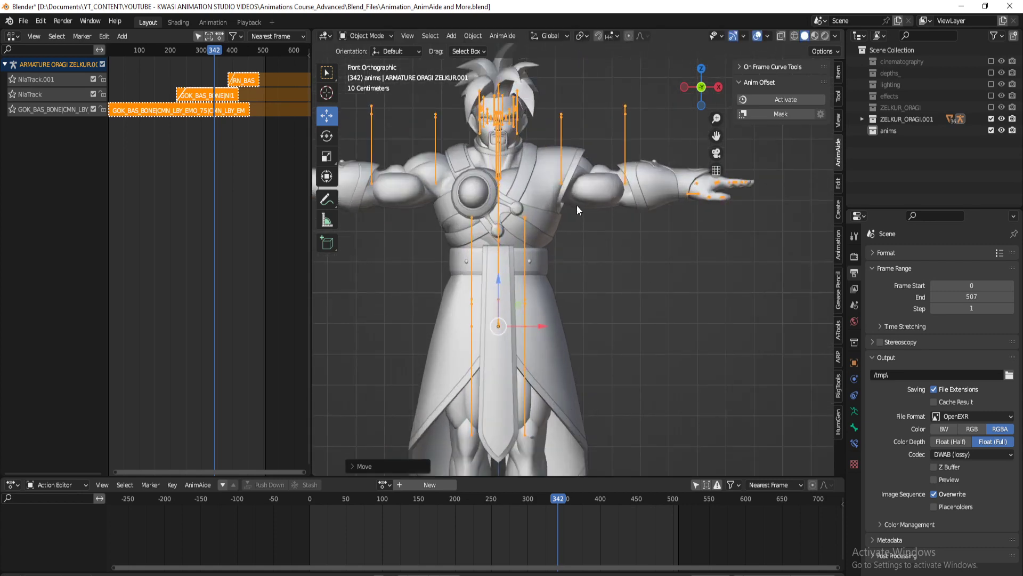
pyautogui.hotkey('ctrl', 'Tab')
pyautogui.scroll(2, 634, 219)
pyautogui.moveTo(655, 184); pyautogui.dragTo(744, 315)
pyautogui.press('KP_Decimal')
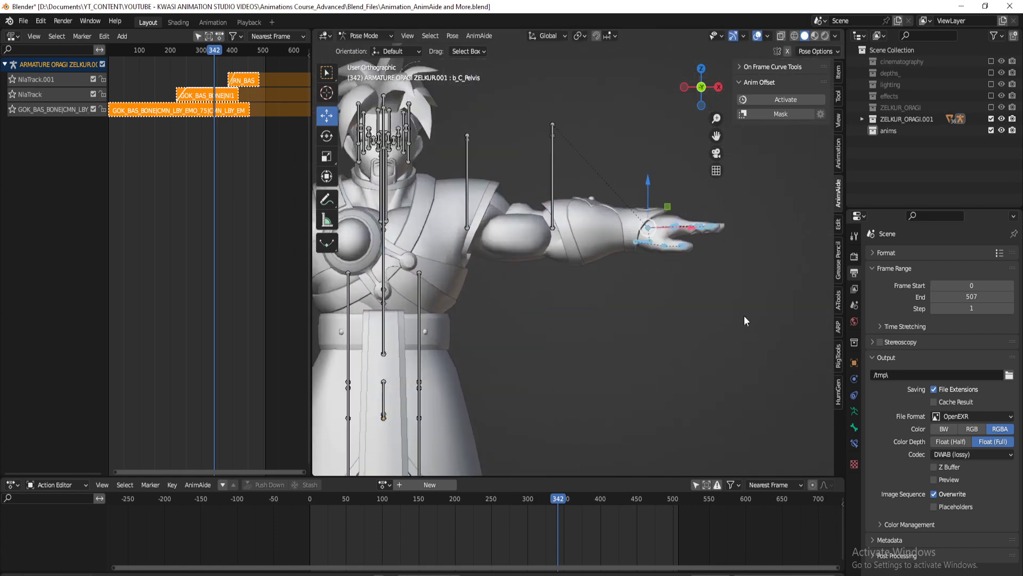
# Replace the bone selection with only the b_R_ArmRoll bone at the character's left wrist to check its side naming
pyautogui.hotkey('alt', 'a')
pyautogui.moveTo(450, 171); pyautogui.dragTo(714, 335)
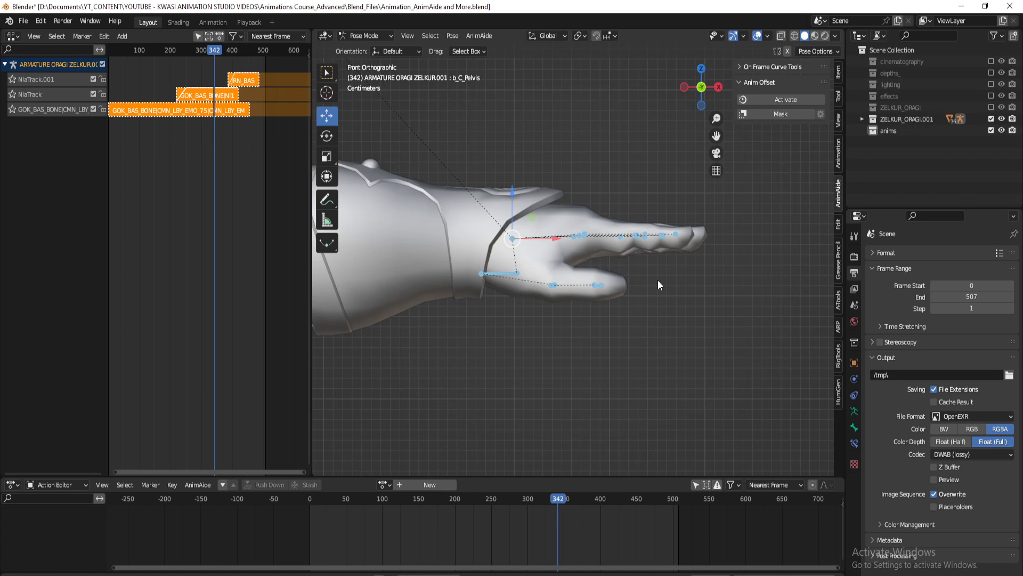
pyautogui.click(553, 262)
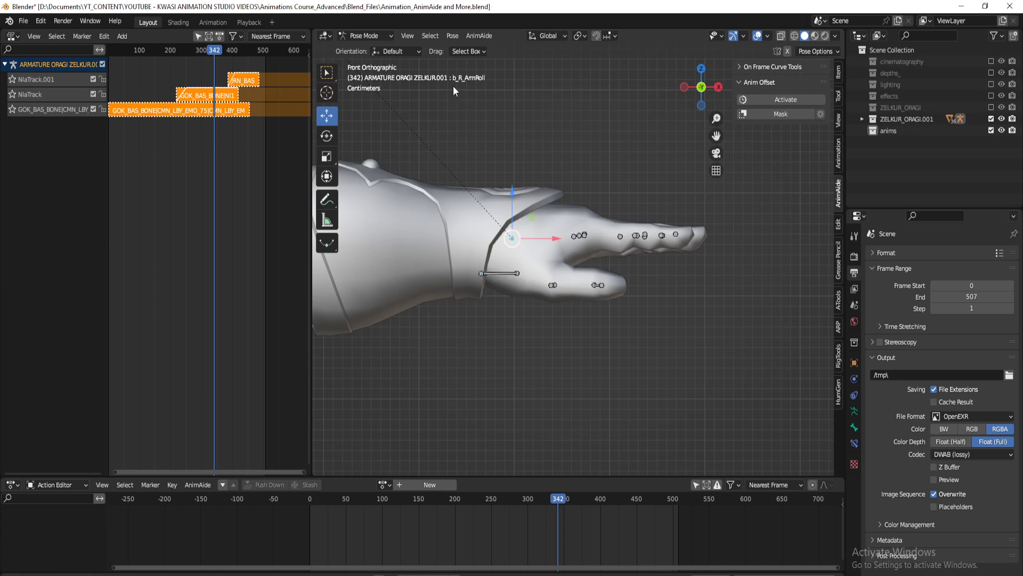
pyautogui.scroll(-4, 556, 319)
pyautogui.scroll(-3, 480, 282)
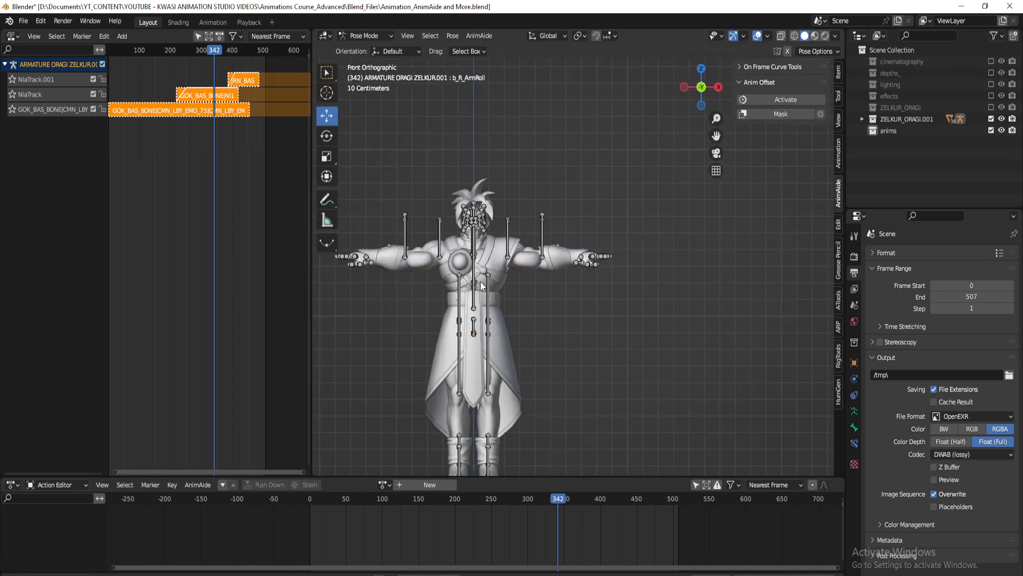
pyautogui.moveTo(481, 281); pyautogui.dragTo(642, 233, button='middle')
# Return the armature to Object Mode, clear its rotation, and rotate it 90° about X so it stands upright
pyautogui.hotkey('ctrl', 'Tab')
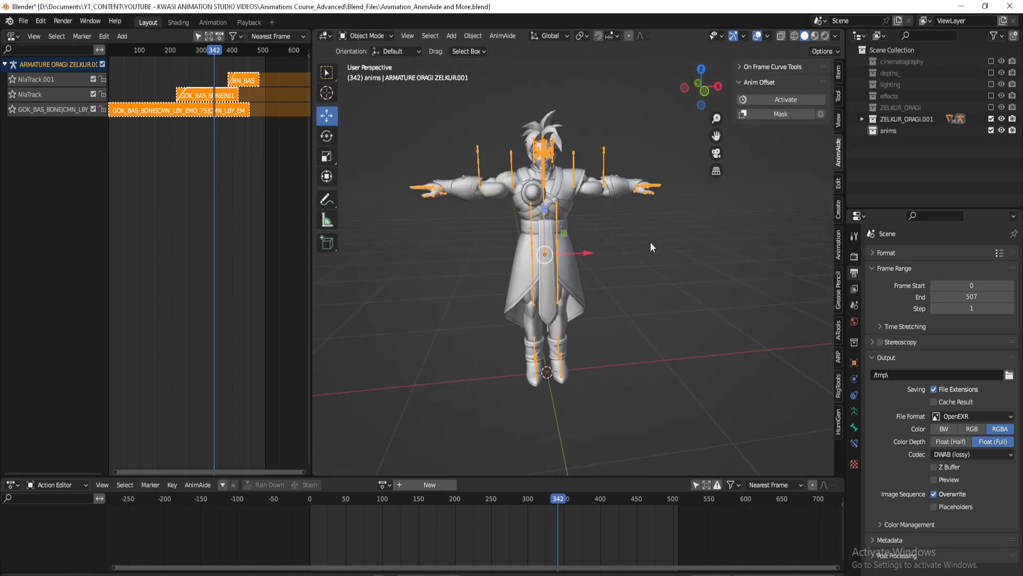
pyautogui.hotkey('alt', 'r')
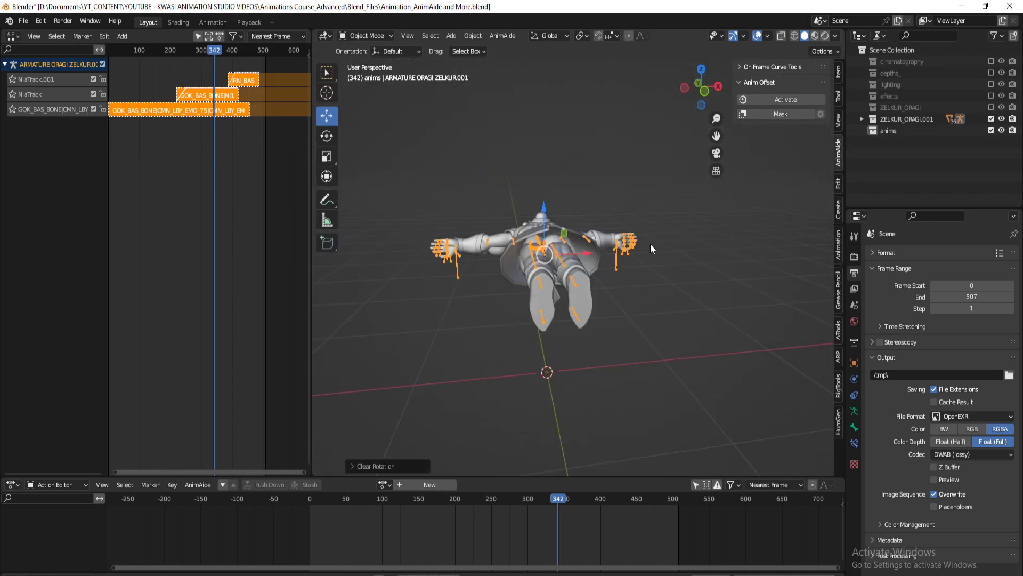
pyautogui.write('rx90')
pyautogui.press('Return')
pyautogui.moveTo(626, 260); pyautogui.dragTo(501, 287, button='middle')
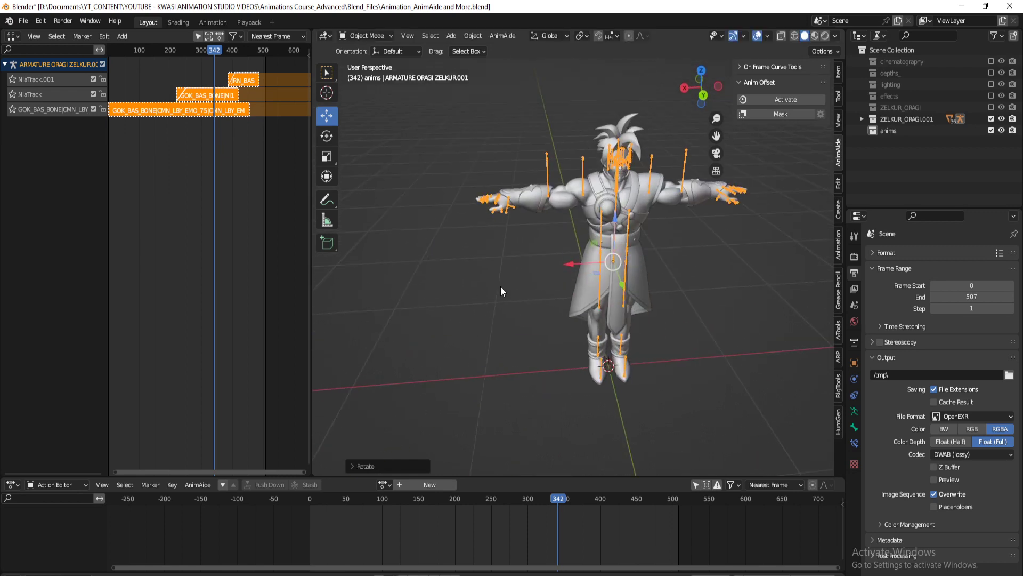
# Switch to the back view and, in Pose Mode, select the character's left hand bones to check their side
pyautogui.press('`')
pyautogui.press('7')
pyautogui.keyDown('shift'); pyautogui.moveTo(680, 248); pyautogui.dragTo(621, 280, button='middle'); pyautogui.keyUp('shift')
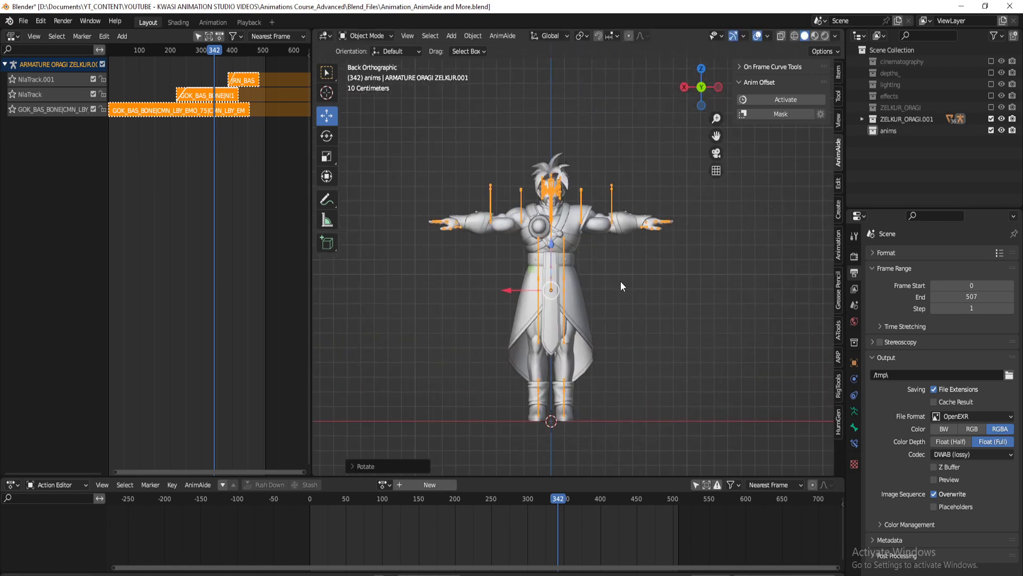
pyautogui.scroll(2, 633, 261)
pyautogui.hotkey('ctrl', 'Tab')
pyautogui.moveTo(630, 191); pyautogui.dragTo(722, 256)
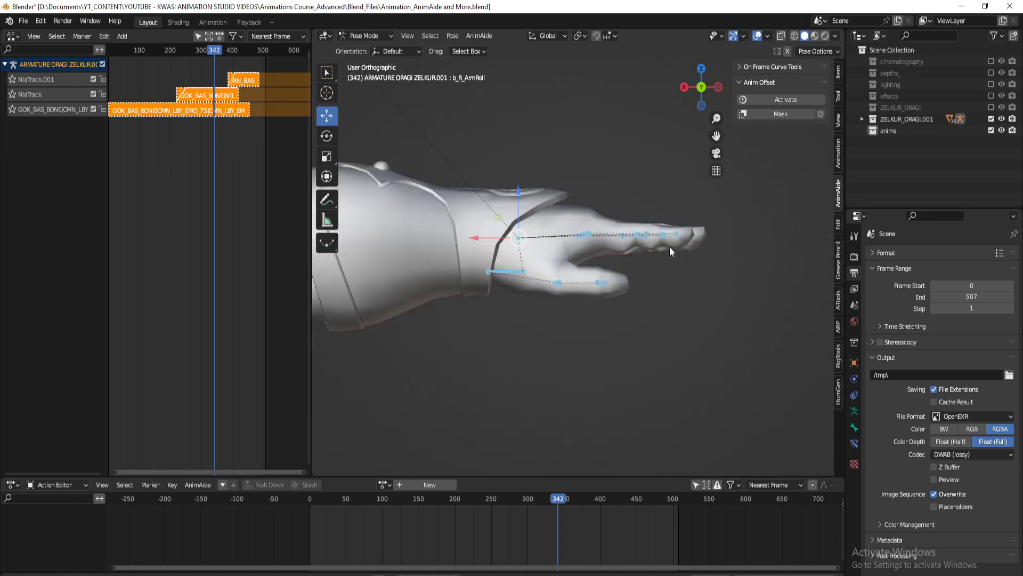
pyautogui.press('KP_Decimal')
pyautogui.scroll(-6, 573, 214)
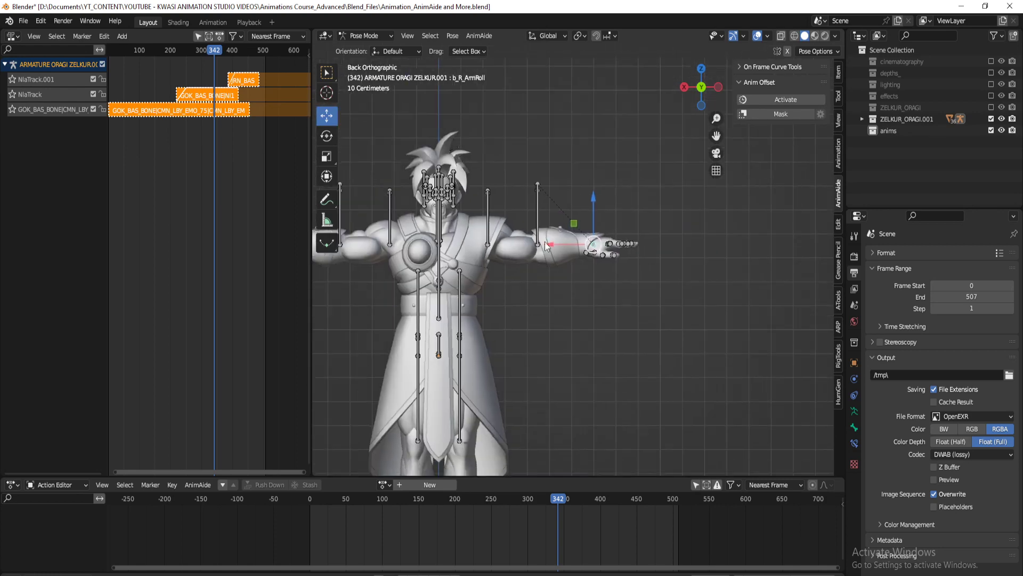
# From the front view, select the left hand's bones and then the right hand's bones to compare the sides
pyautogui.moveTo(578, 229); pyautogui.dragTo(578, 287, button='middle')
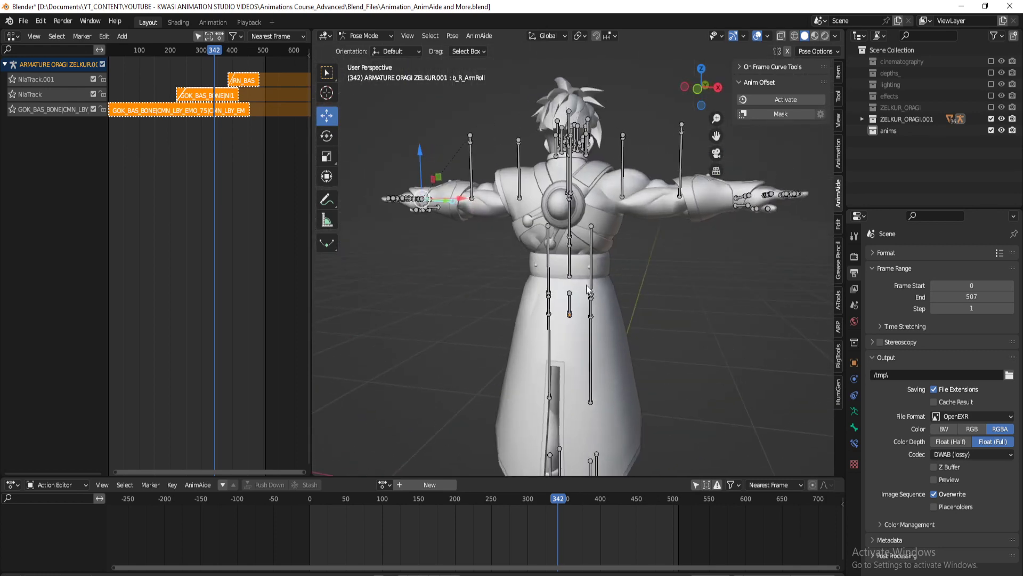
pyautogui.press('KP_1')
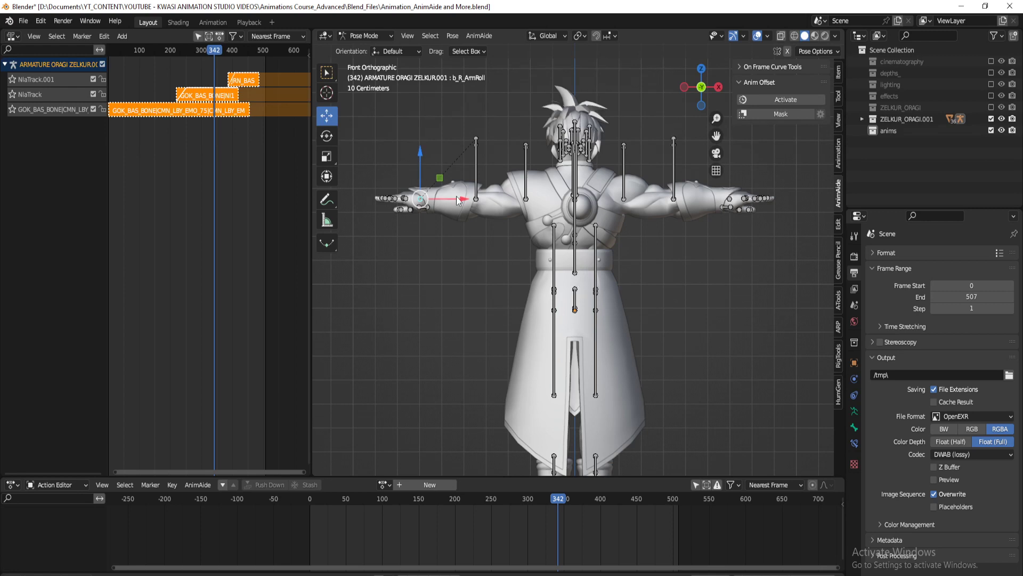
pyautogui.moveTo(368, 166); pyautogui.dragTo(446, 258)
pyautogui.moveTo(699, 165); pyautogui.dragTo(878, 270)
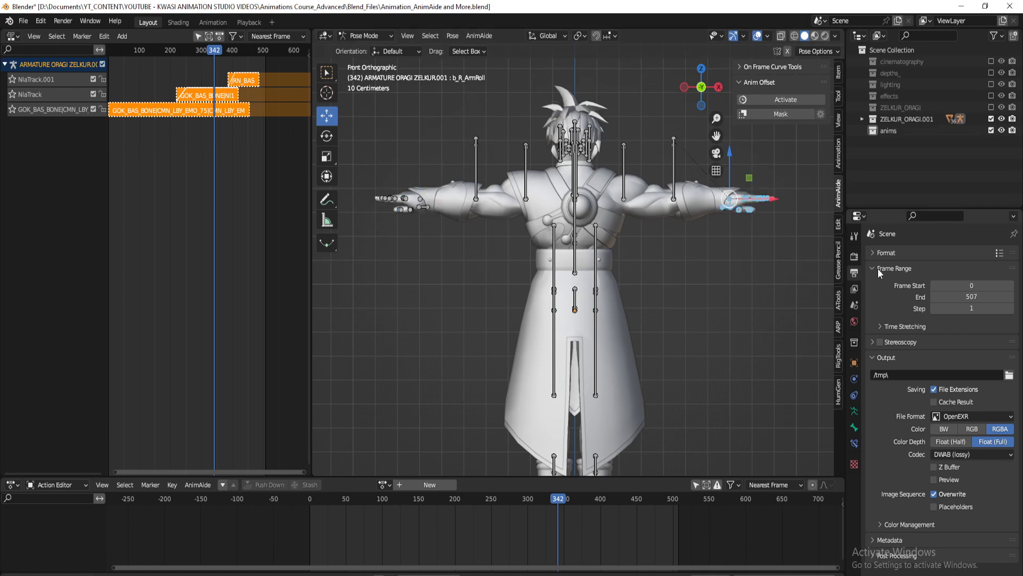
# Return the armature to Object Mode and rotate it 180° about Z so the character faces the front view
pyautogui.keyDown('shift'); pyautogui.moveTo(695, 265); pyautogui.dragTo(687, 277, button='middle'); pyautogui.keyUp('shift')
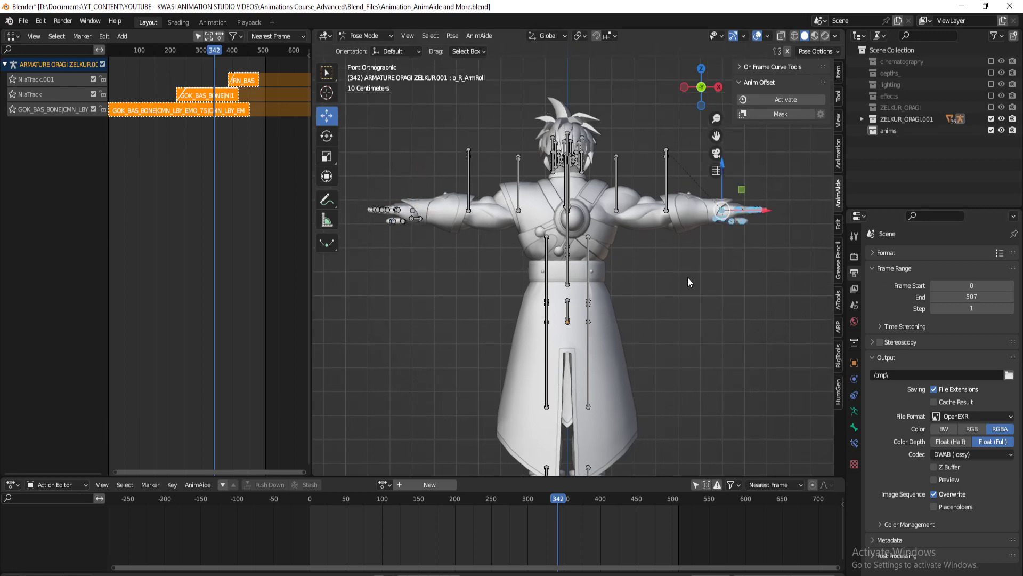
pyautogui.hotkey('ctrl', 'Tab')
pyautogui.write('rz180')
pyautogui.press('Return')
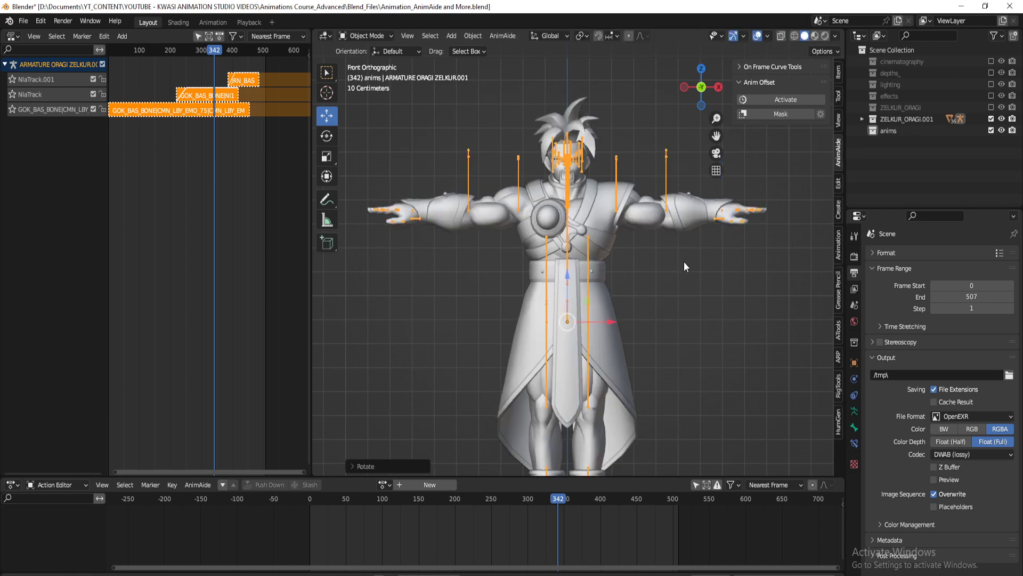
# Recheck the wrist bone of the character's left arm in Pose Mode, then return the armature to Object Mode
pyautogui.hotkey('ctrl', 'Tab')
pyautogui.click(704, 216)
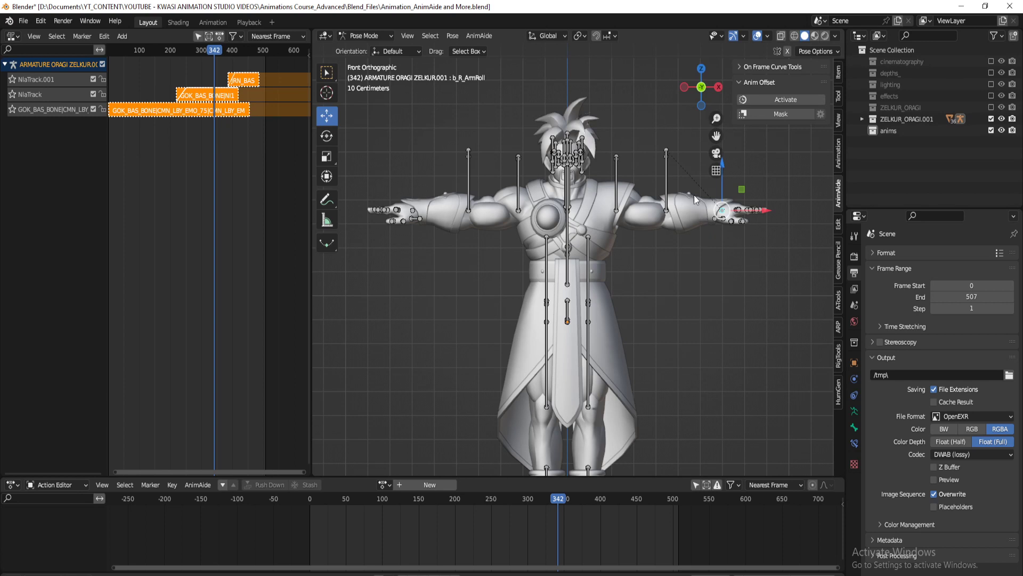
pyautogui.click(731, 264)
pyautogui.hotkey('ctrl', 'Tab')
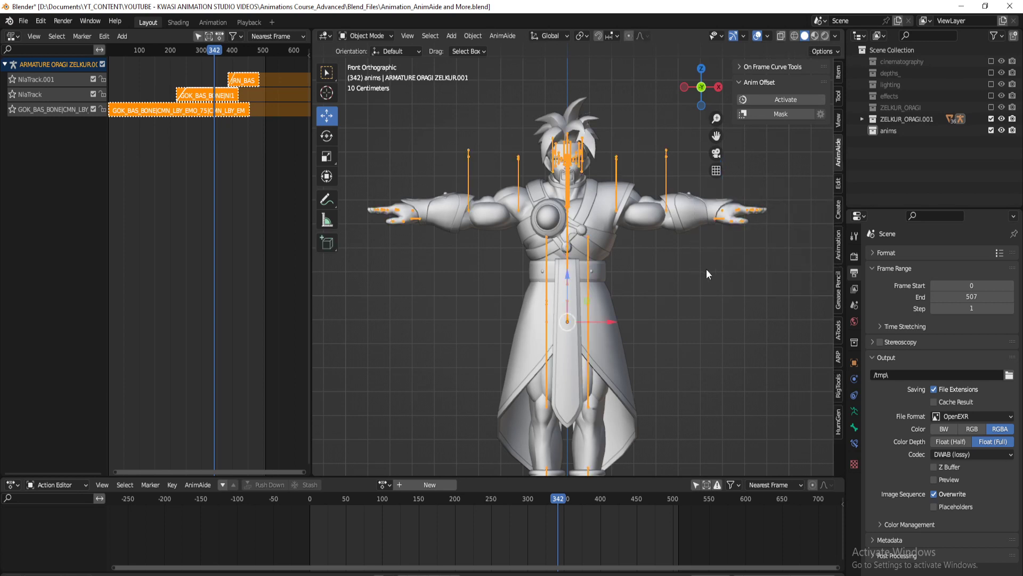